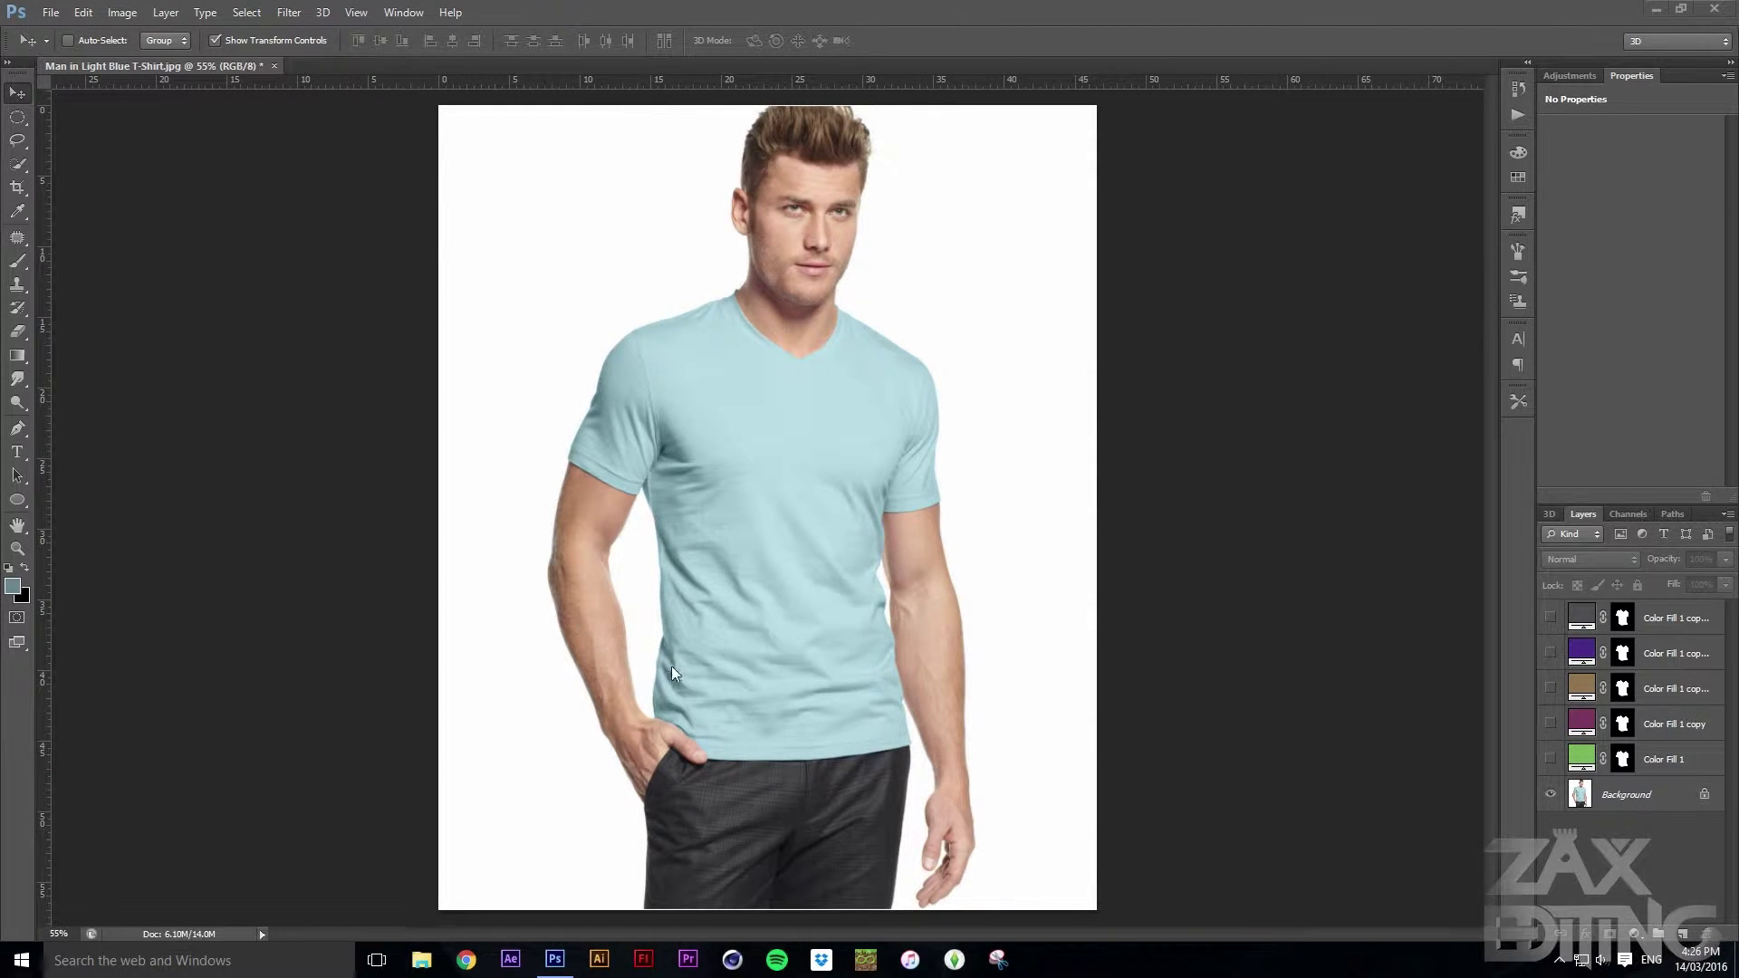
Preview the shirt in green, pink, tan, purple and grey by showing each Color Fill layer
click(1550, 761)
click(1551, 723)
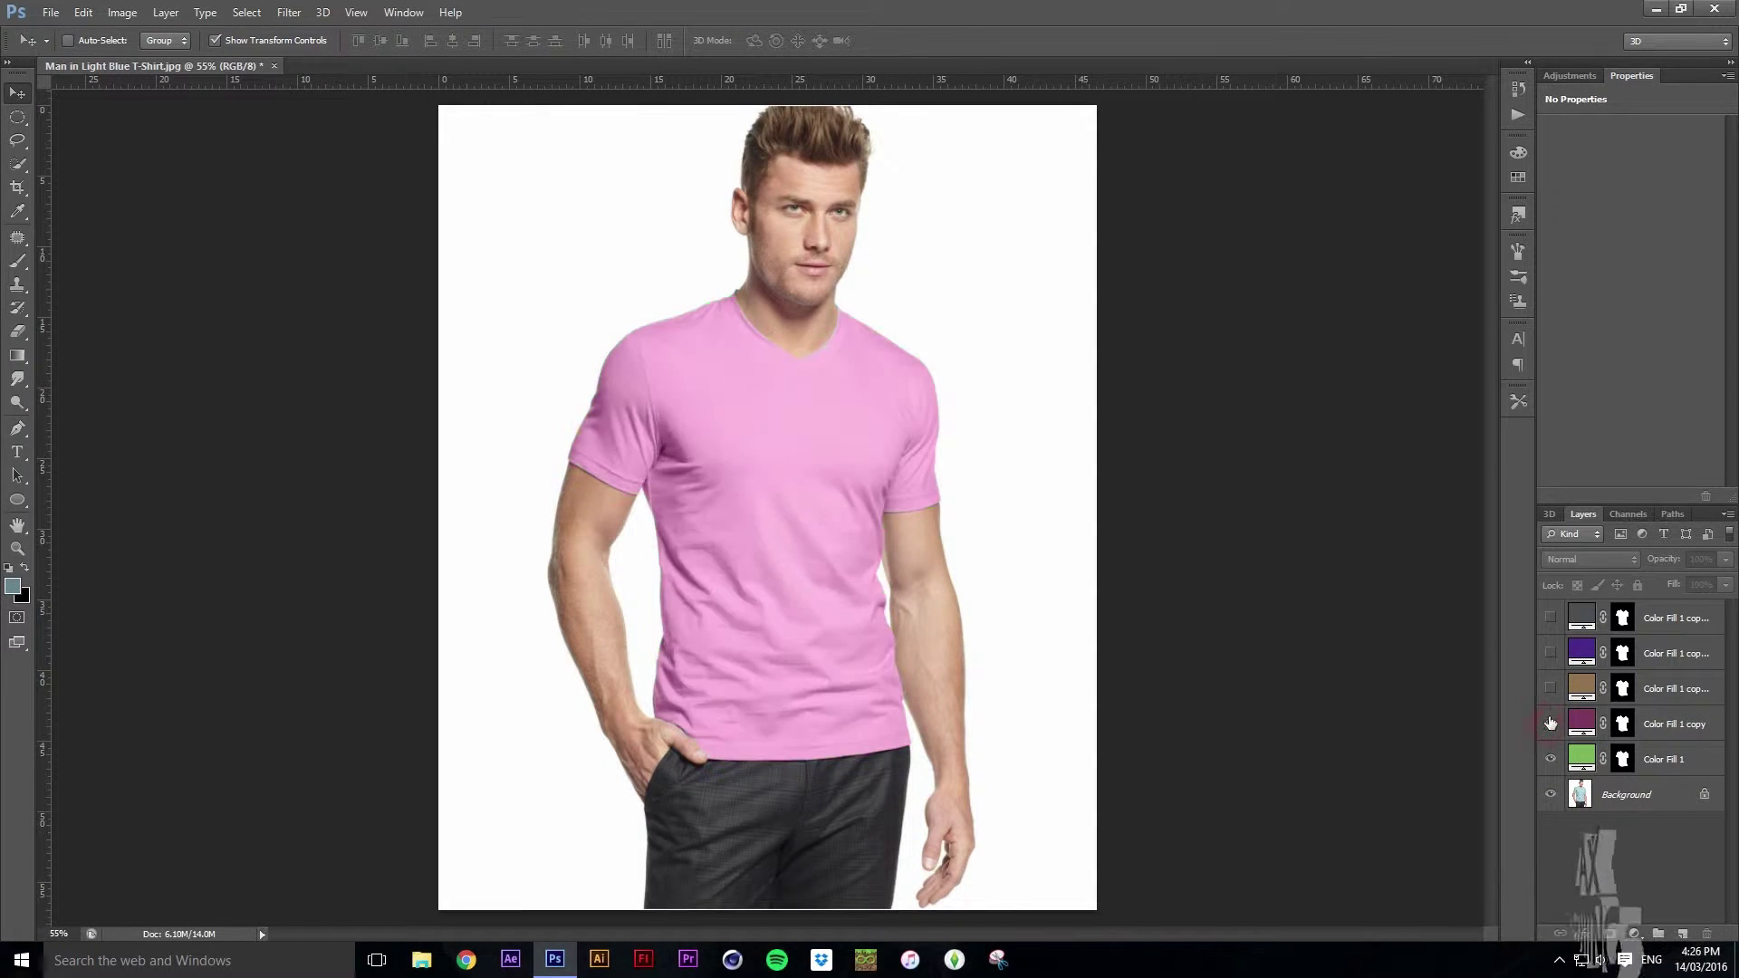
click(1551, 688)
click(1550, 653)
click(1551, 618)
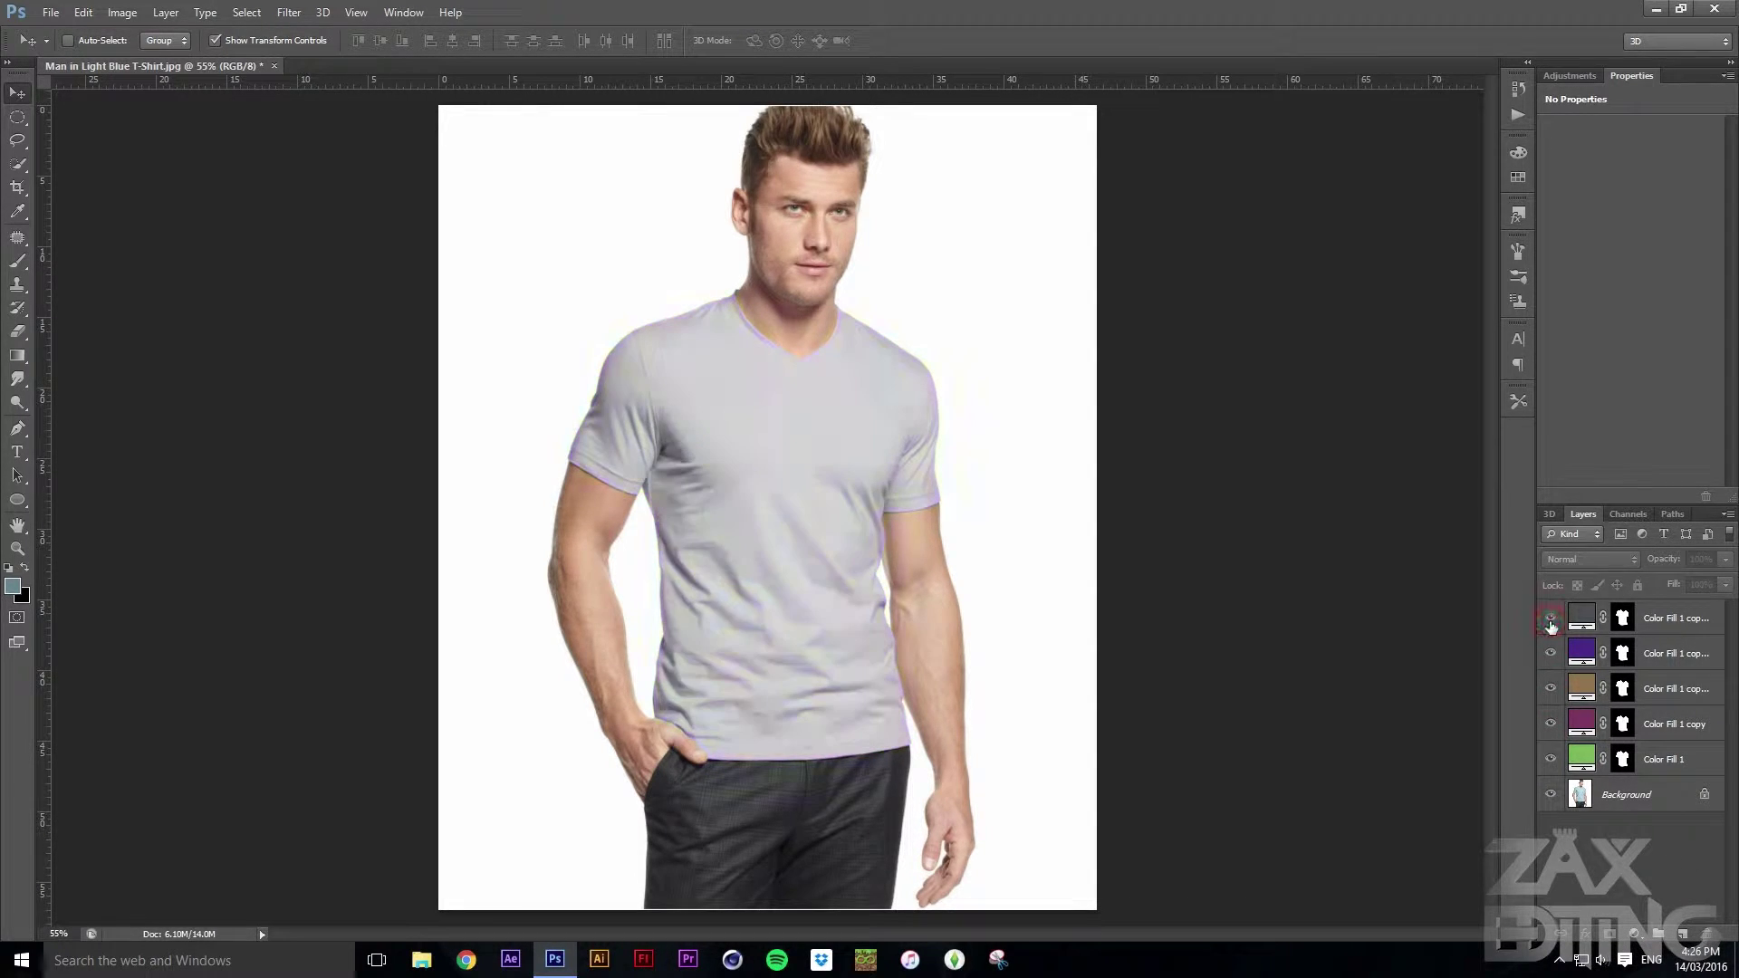
Compare the green fill against the original light blue, then cycle through pink, tan, purple and grey again
click(1587, 797)
click(1553, 759)
click(1553, 759)
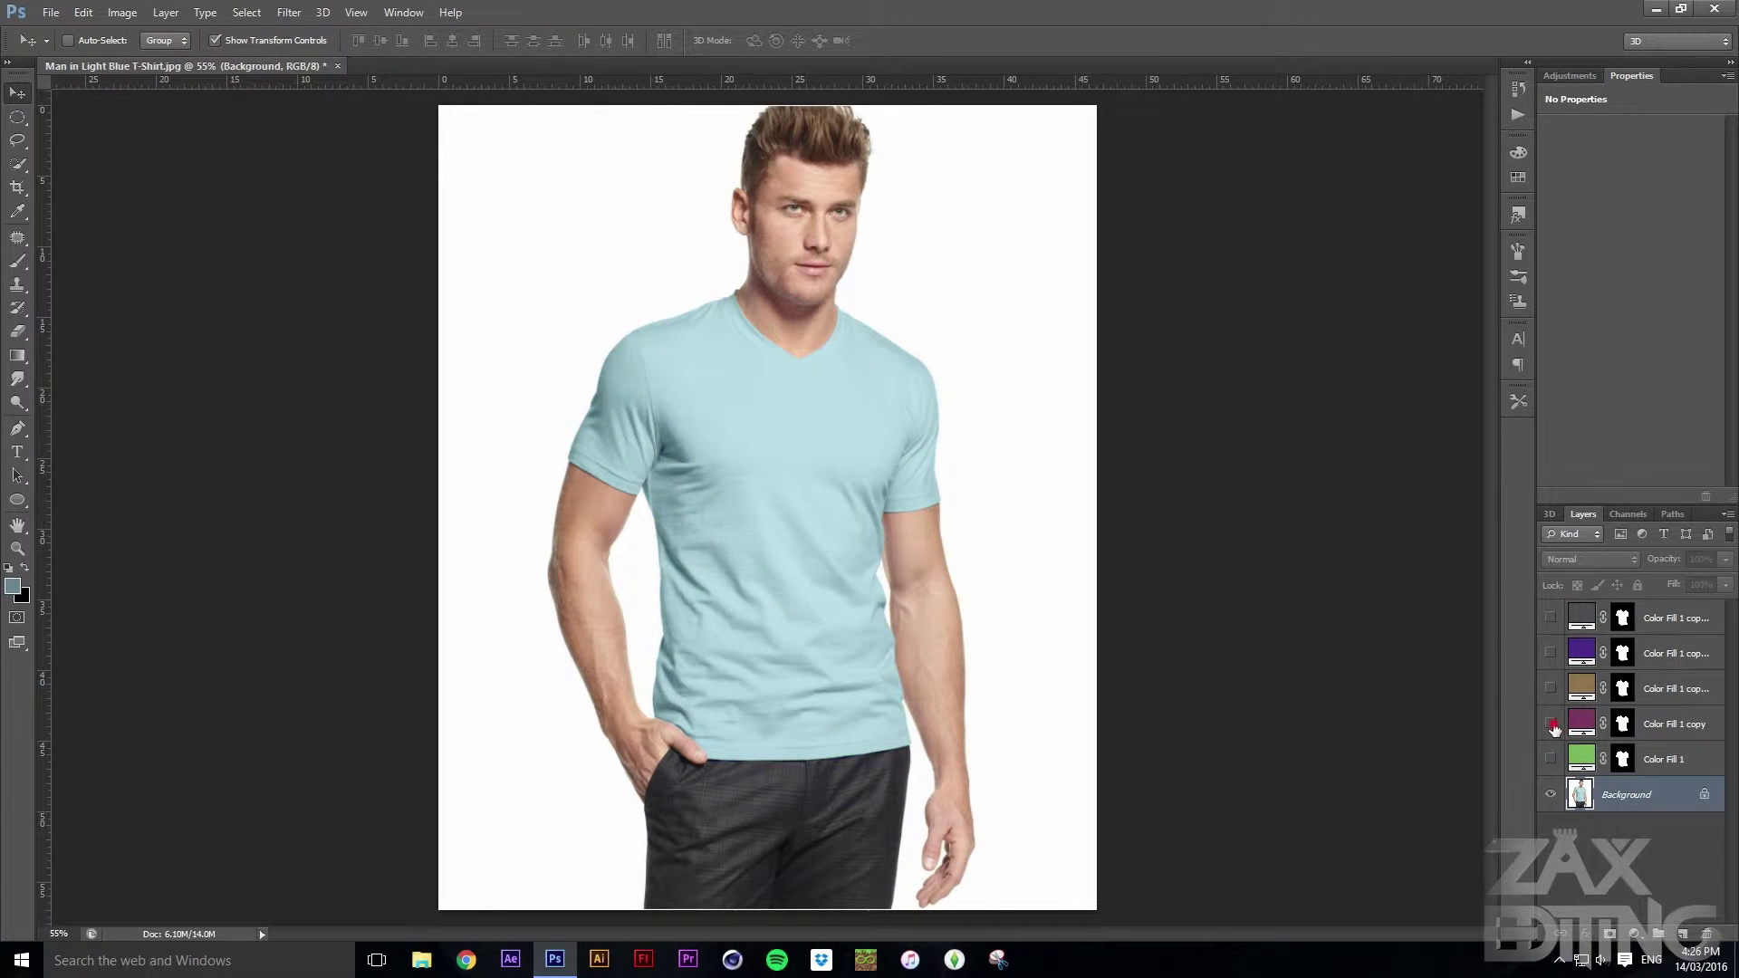
click(1551, 724)
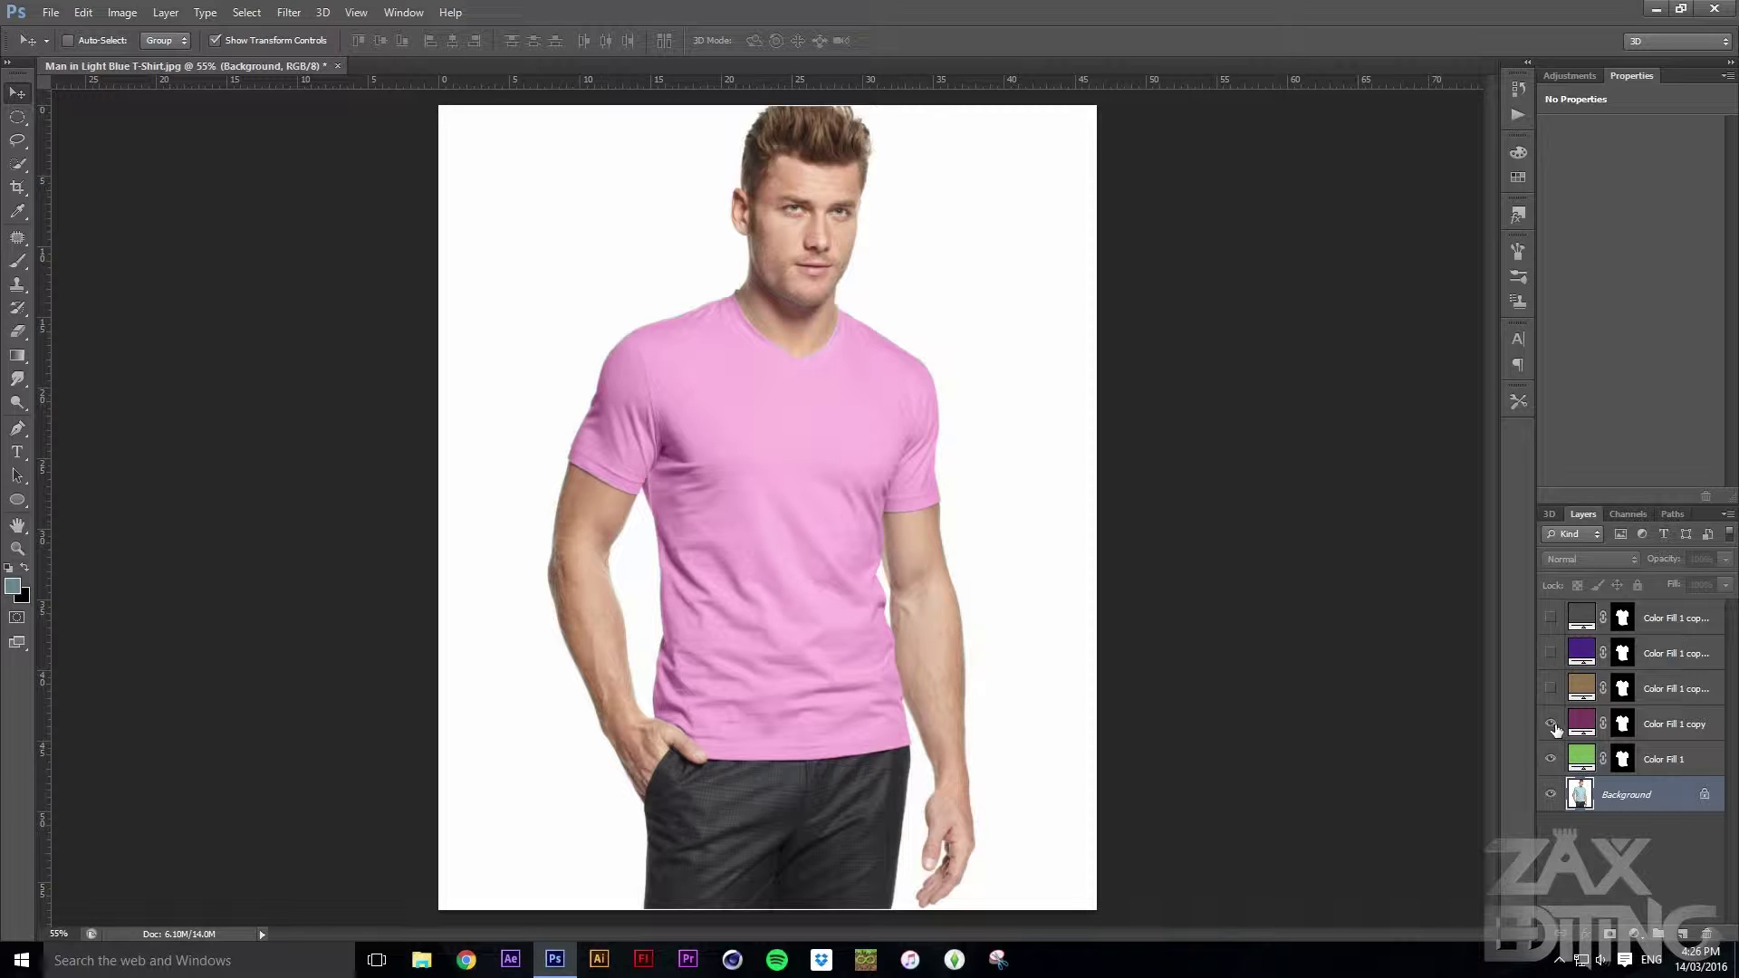
click(1551, 723)
click(1550, 724)
click(1551, 689)
click(1551, 653)
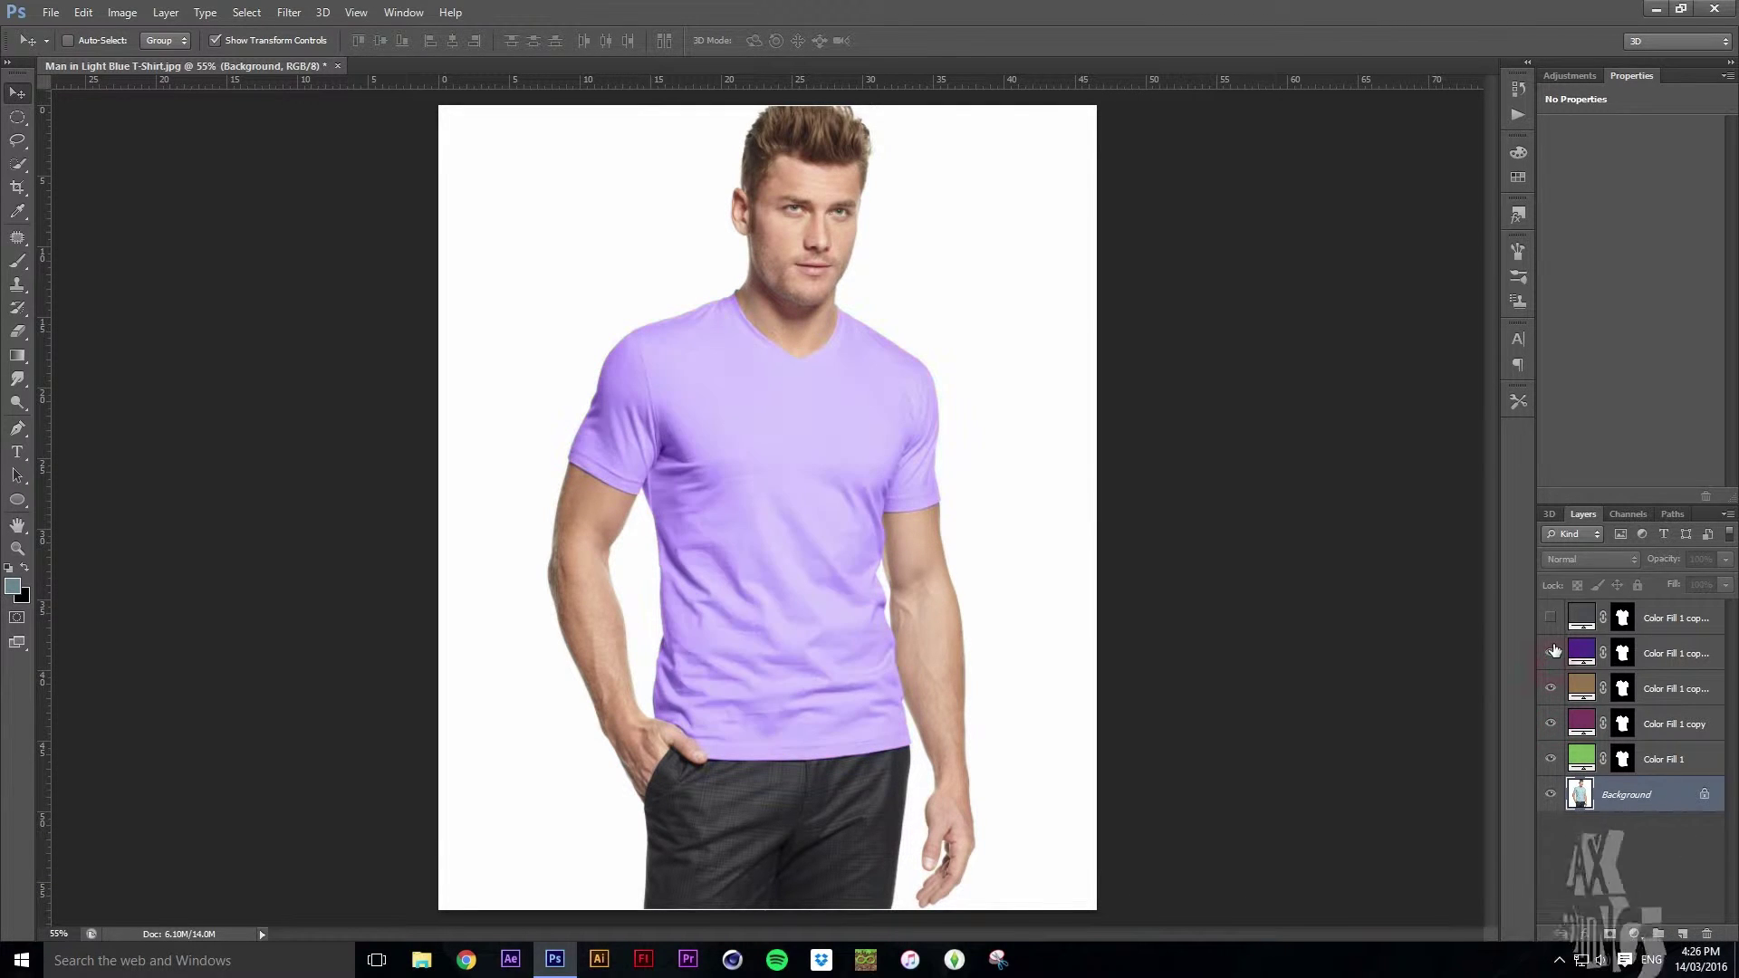
click(1552, 622)
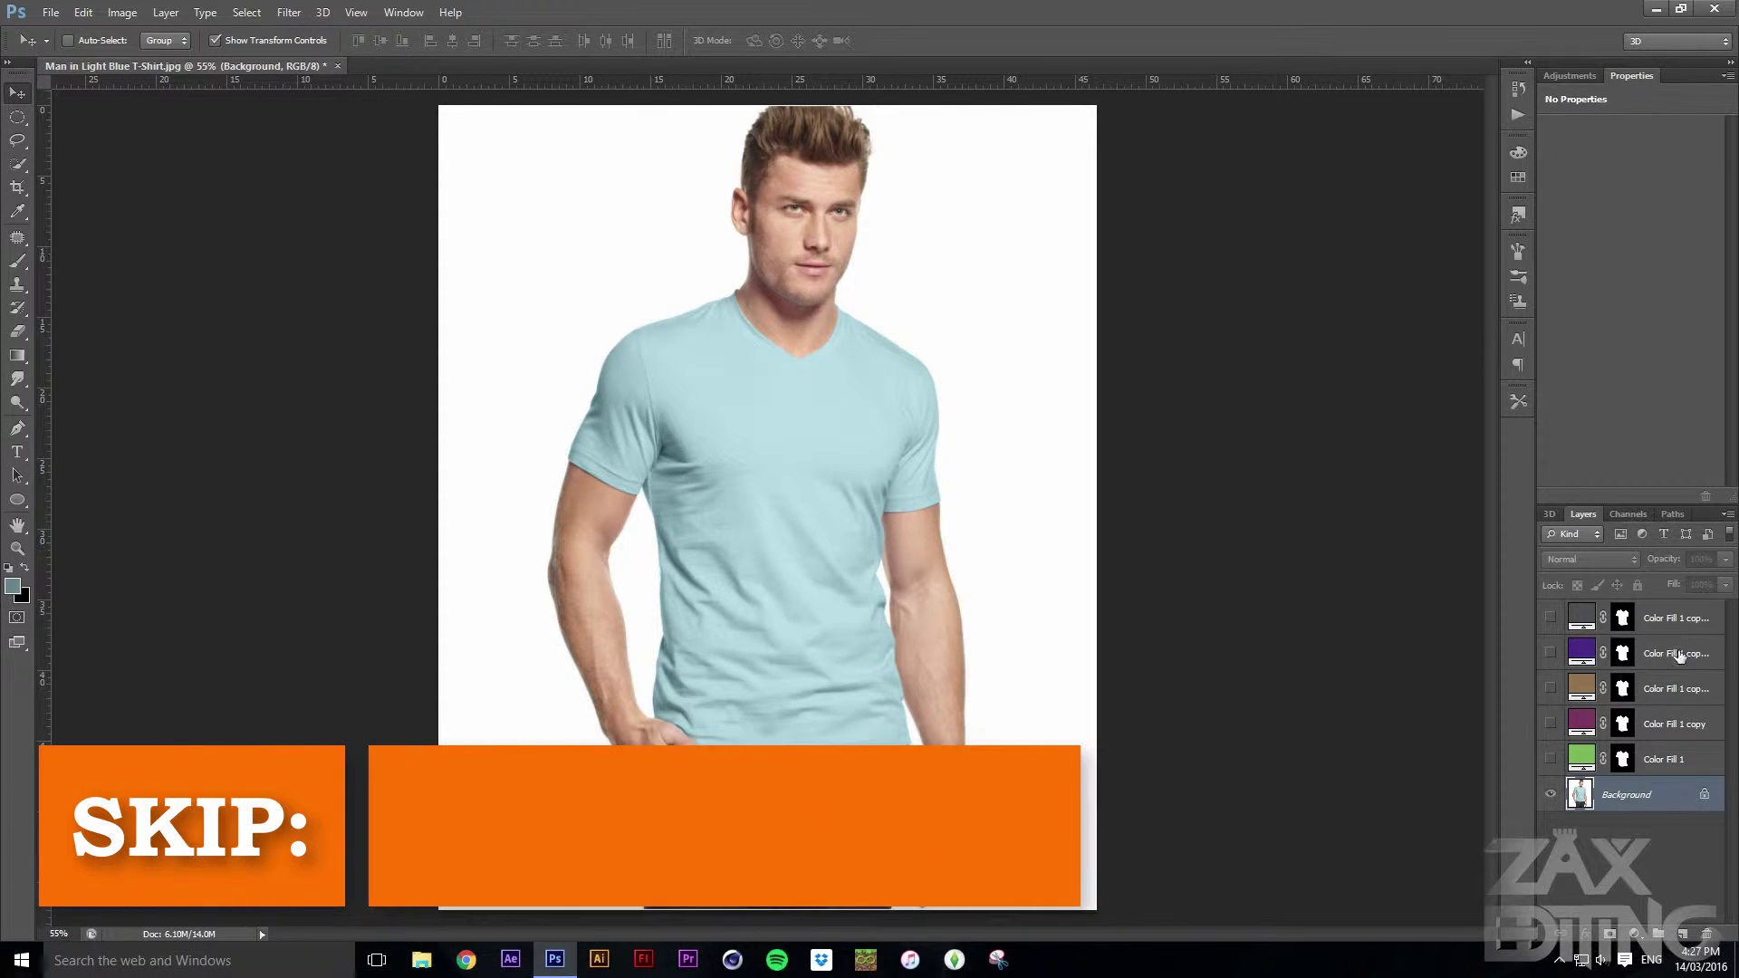
Select all five Color Fill layers and delete them, leaving only the Background layer
click(1660, 621)
click(1672, 761)
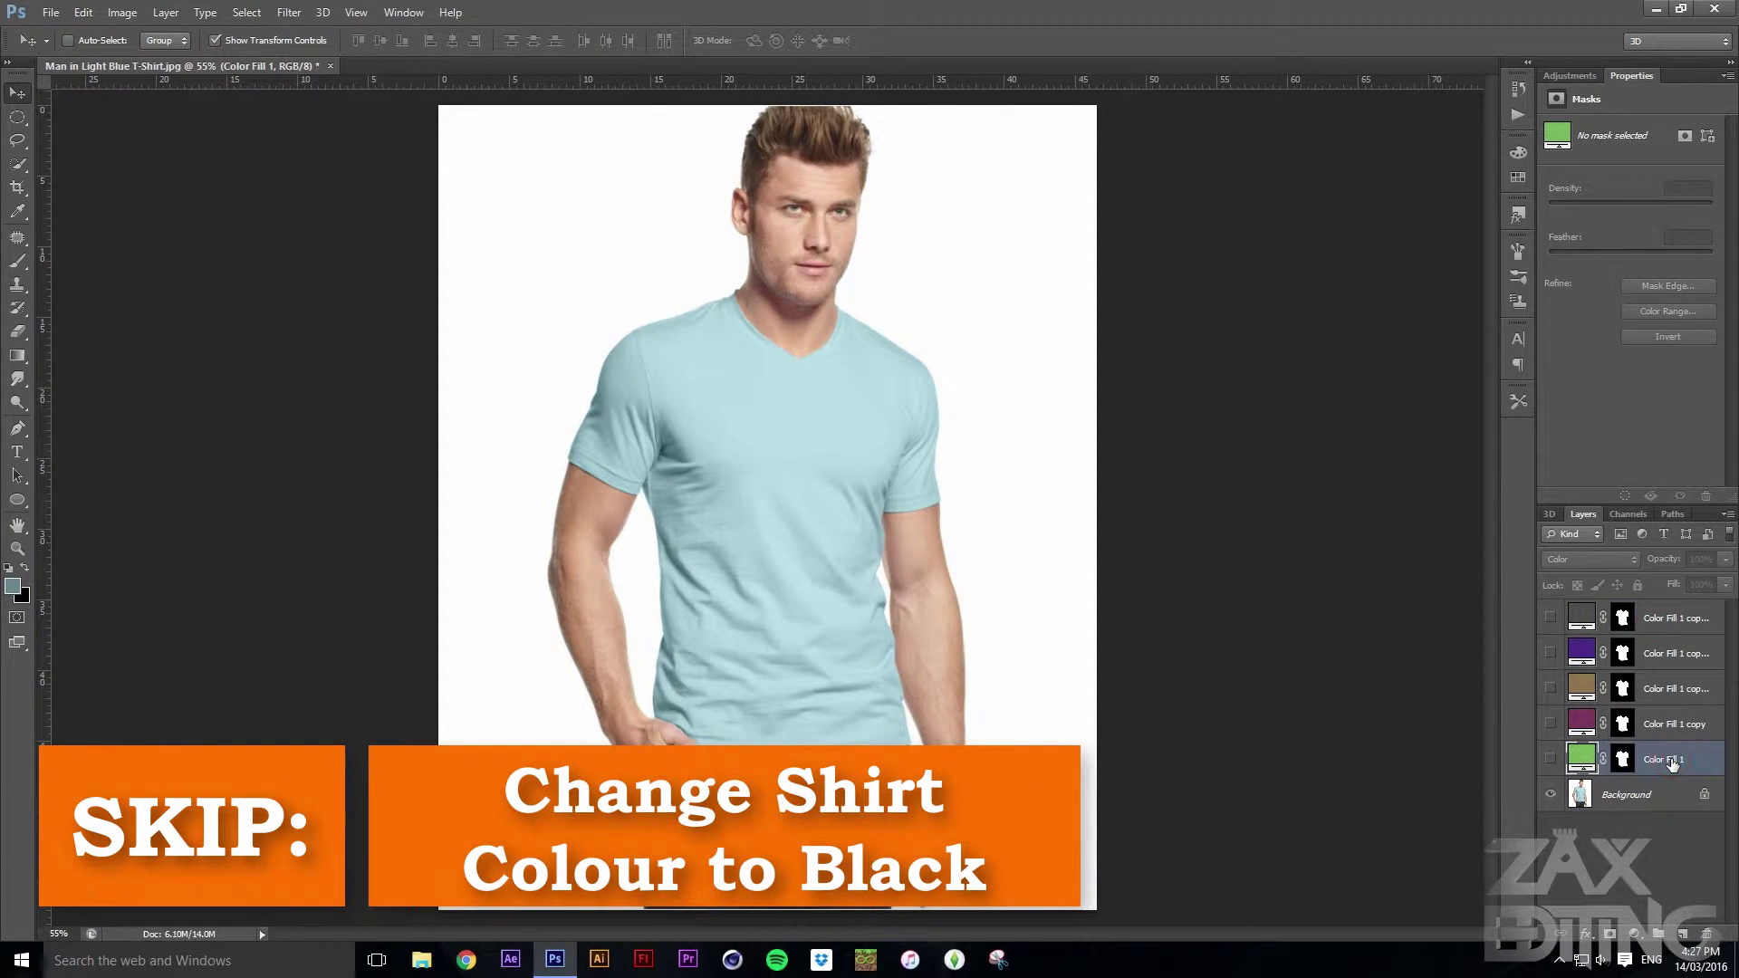
shift+click(1672, 623)
key(Delete)
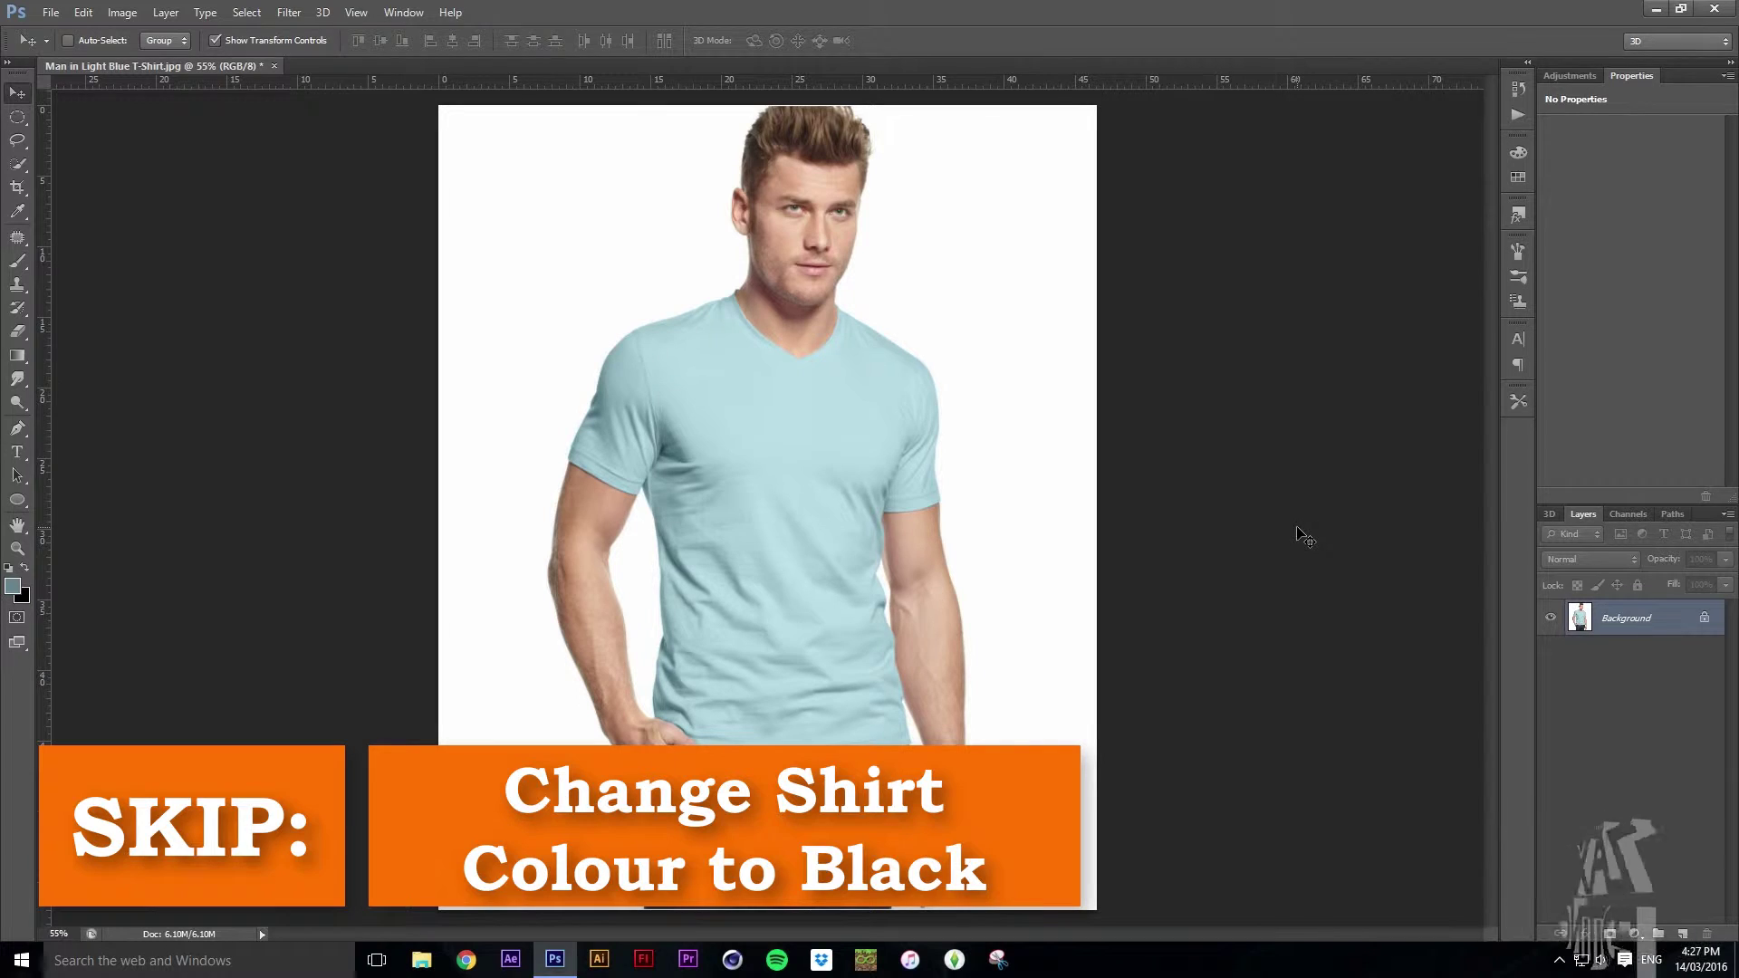
click(18, 164)
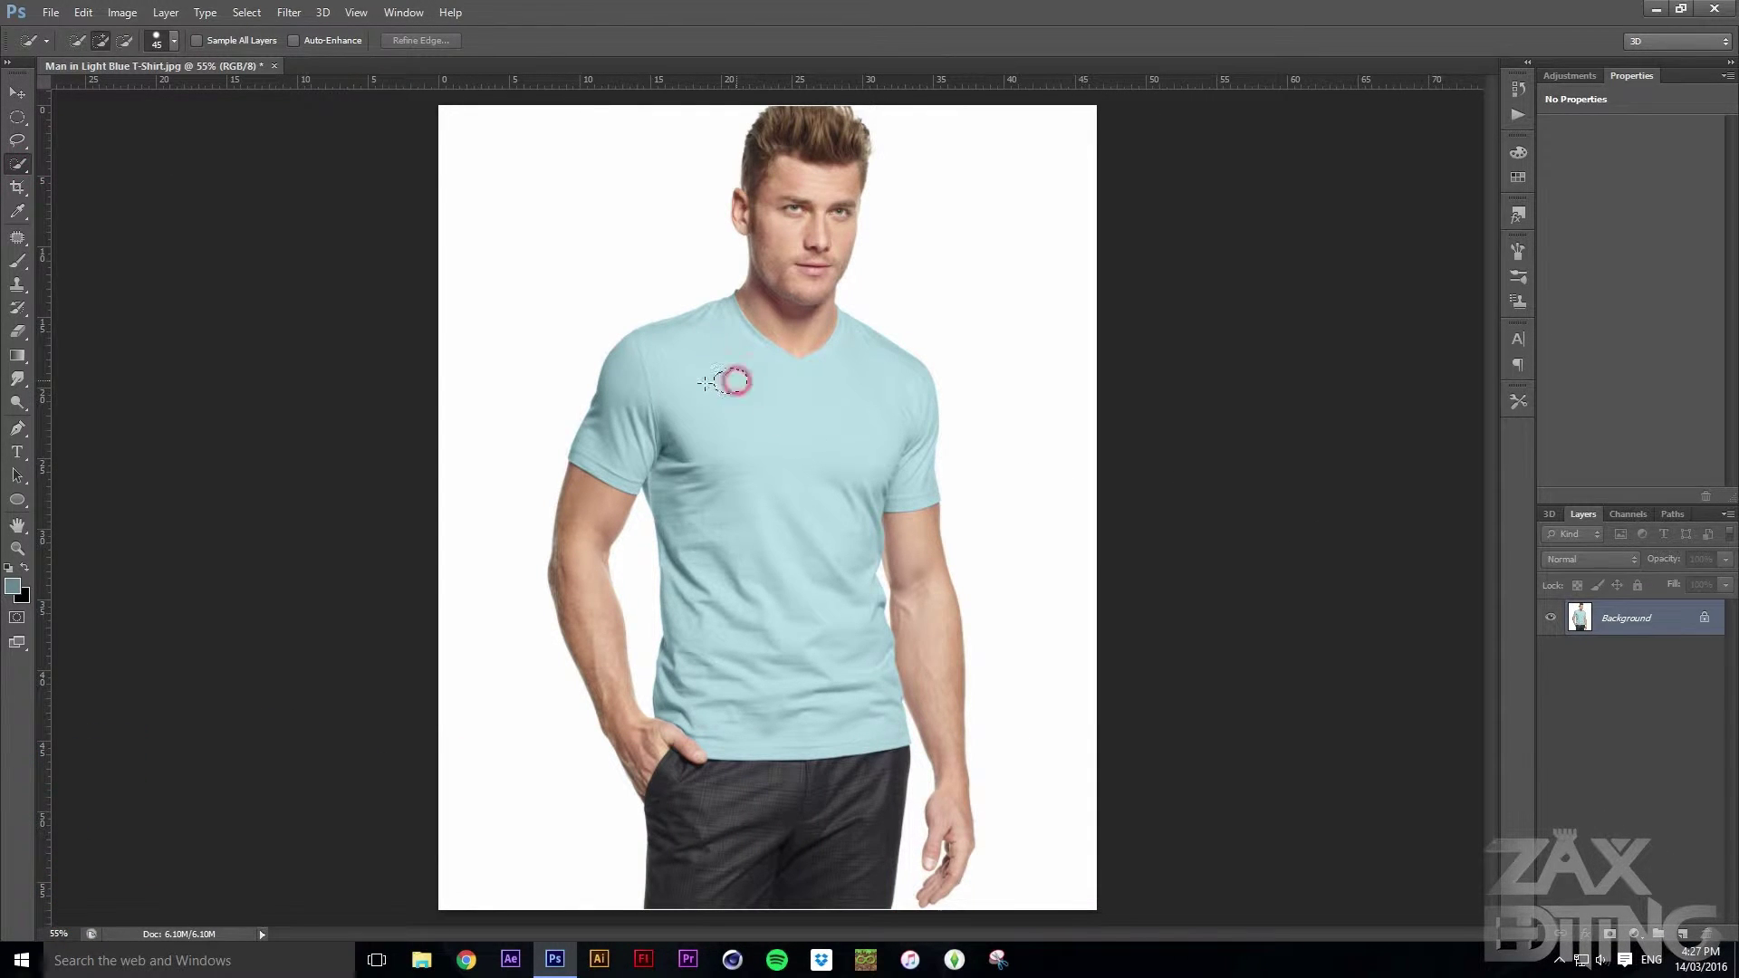
Paint a Quick Selection over the whole T-shirt, extending it along the armpit edge
mouse_move(705, 383)
mouse_down()
mouse_move(660, 399)
mouse_move(719, 454)
mouse_move(742, 665)
mouse_up()
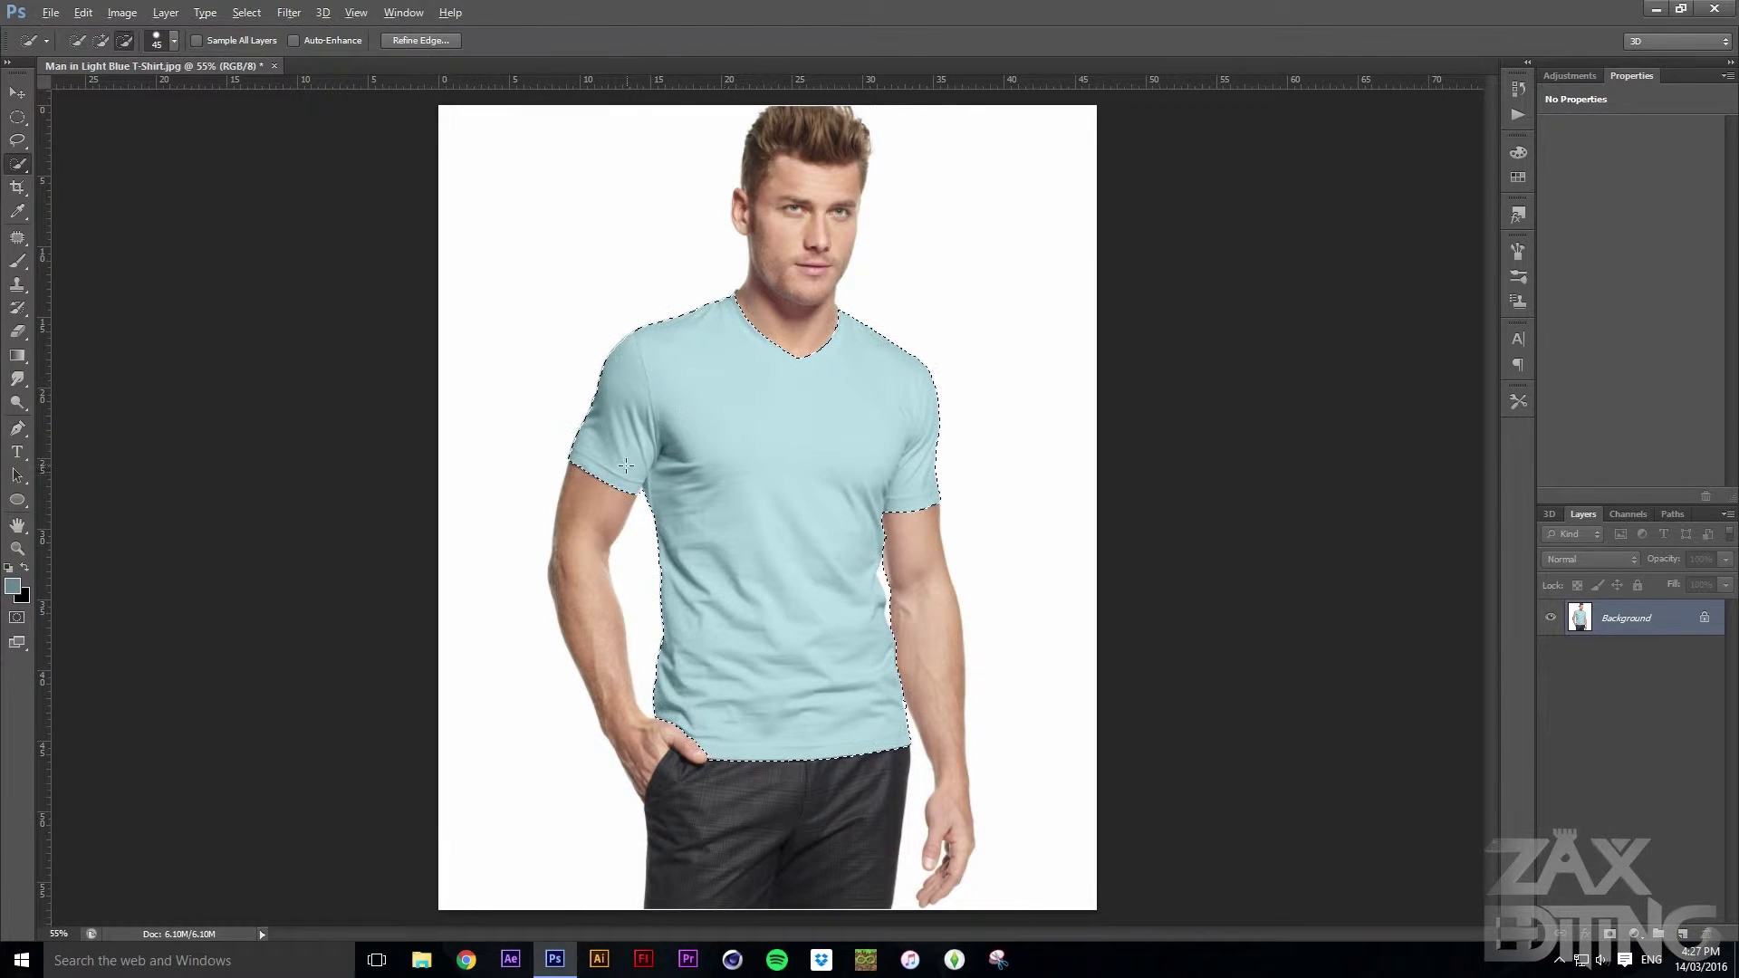
scroll(578, 470, up, 5)
scroll(579, 470, up, 4)
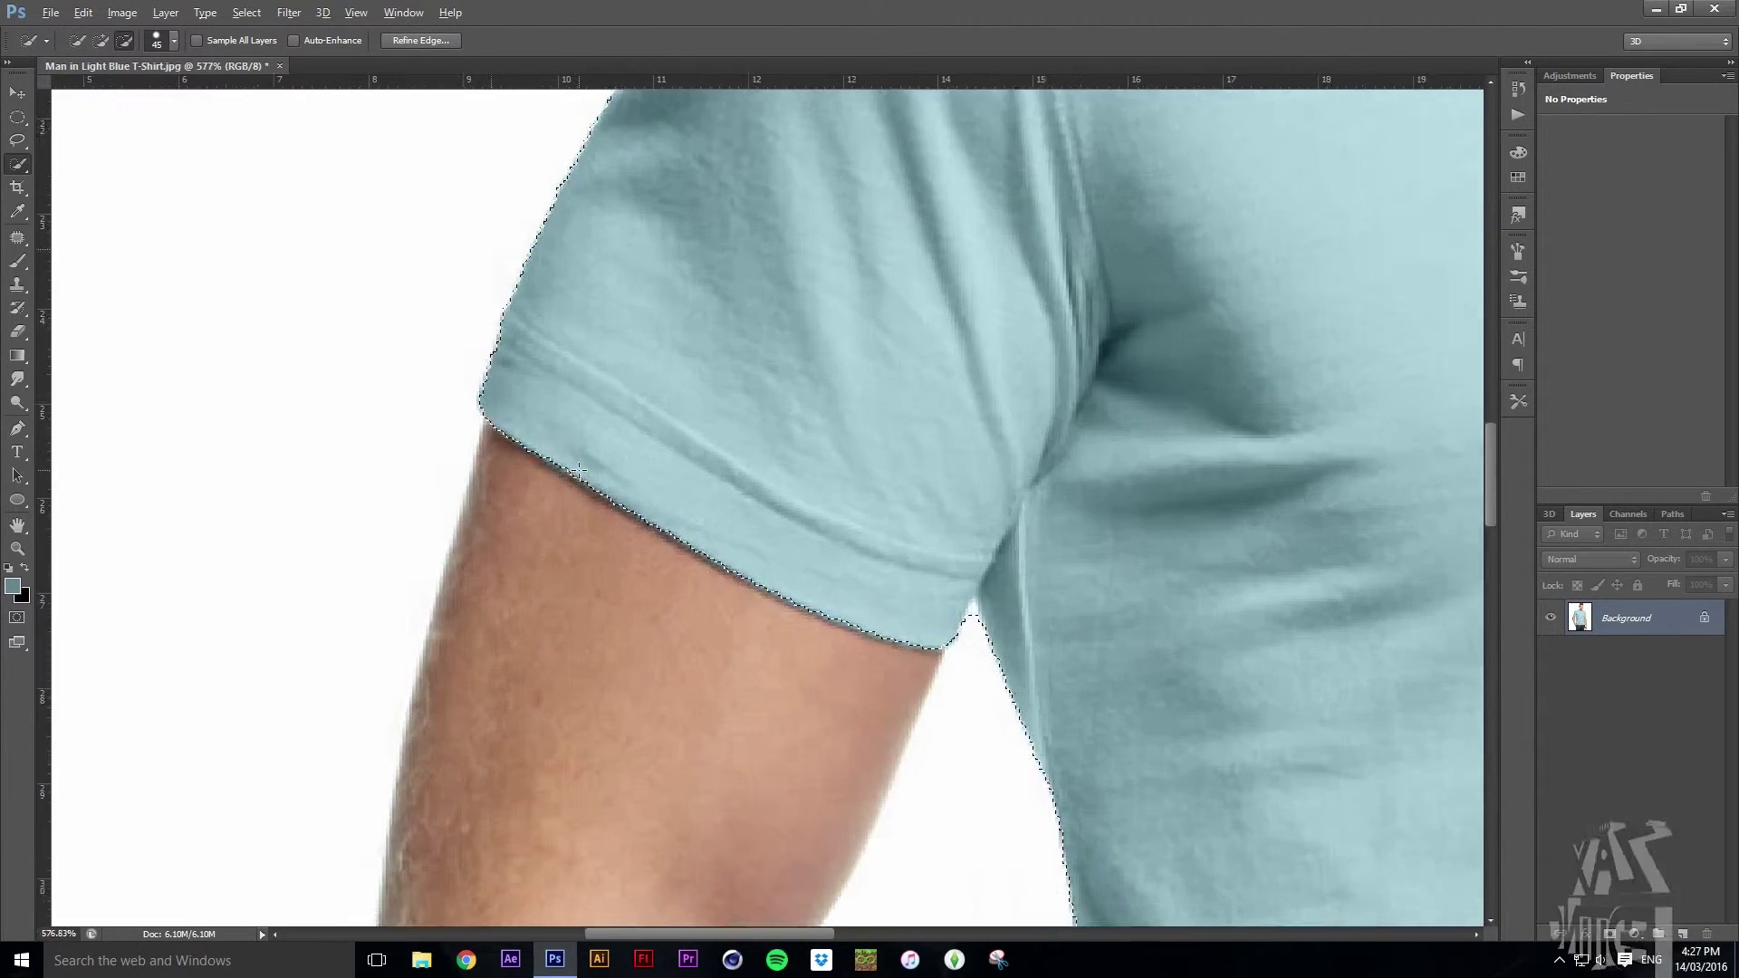
scroll(579, 470, down, 3)
scroll(578, 470, up, 4)
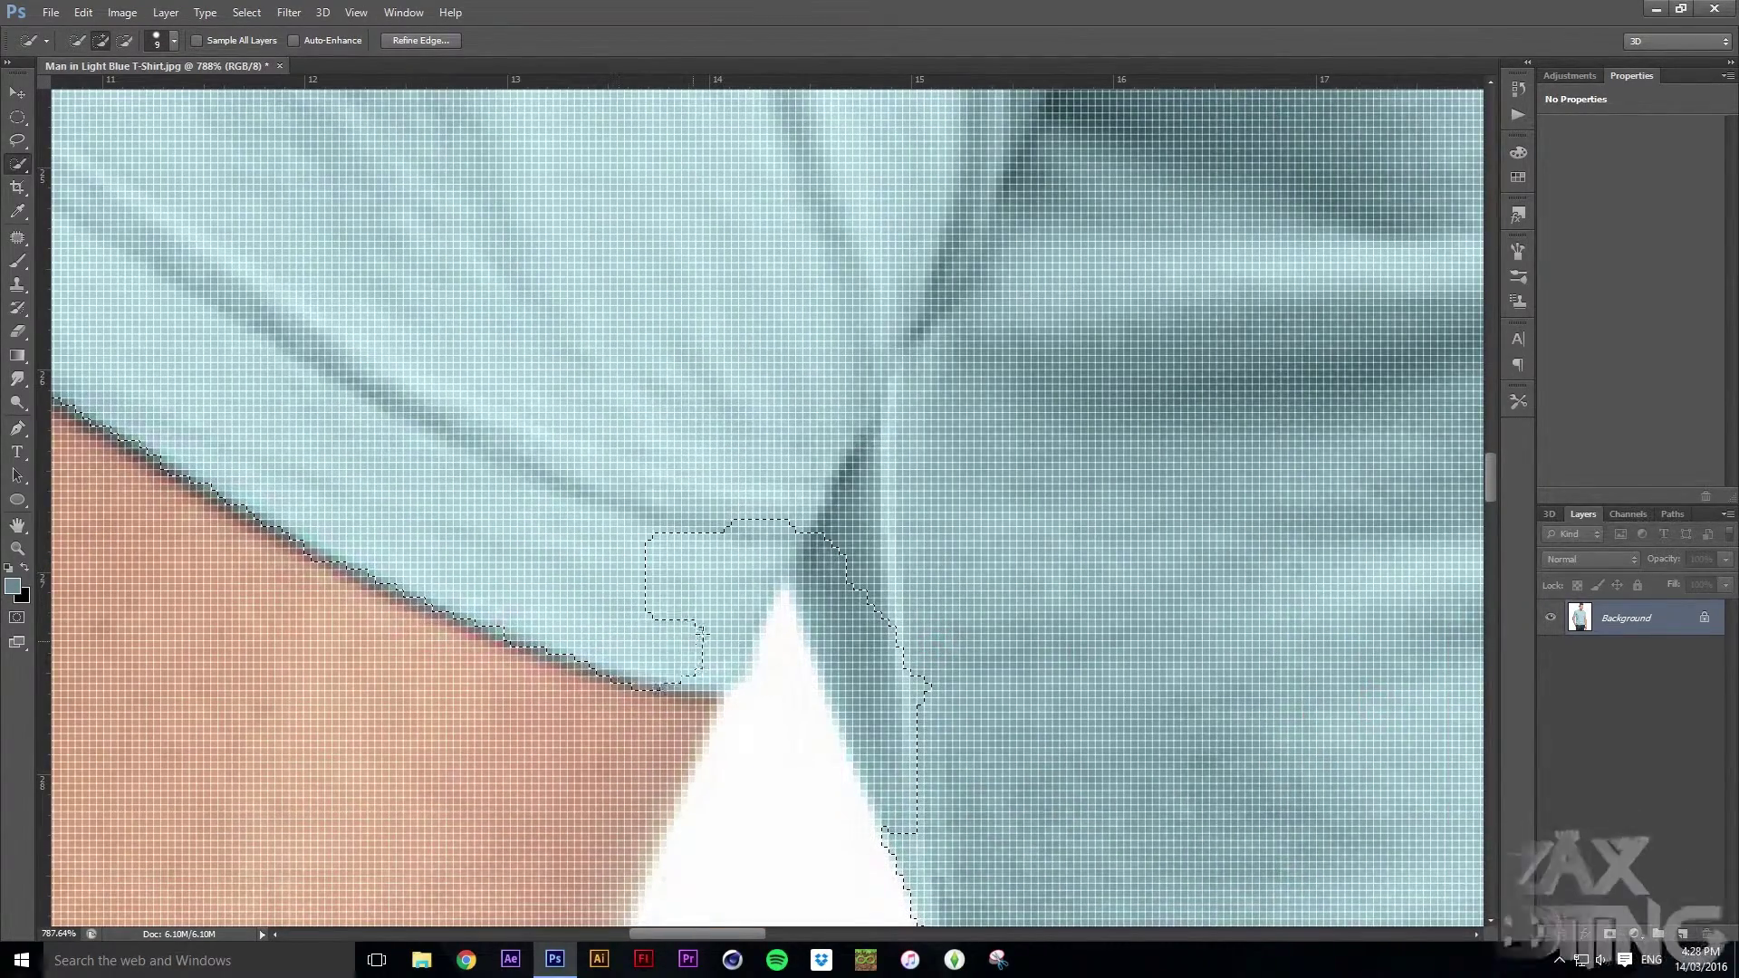
drag(703, 633, 771, 547)
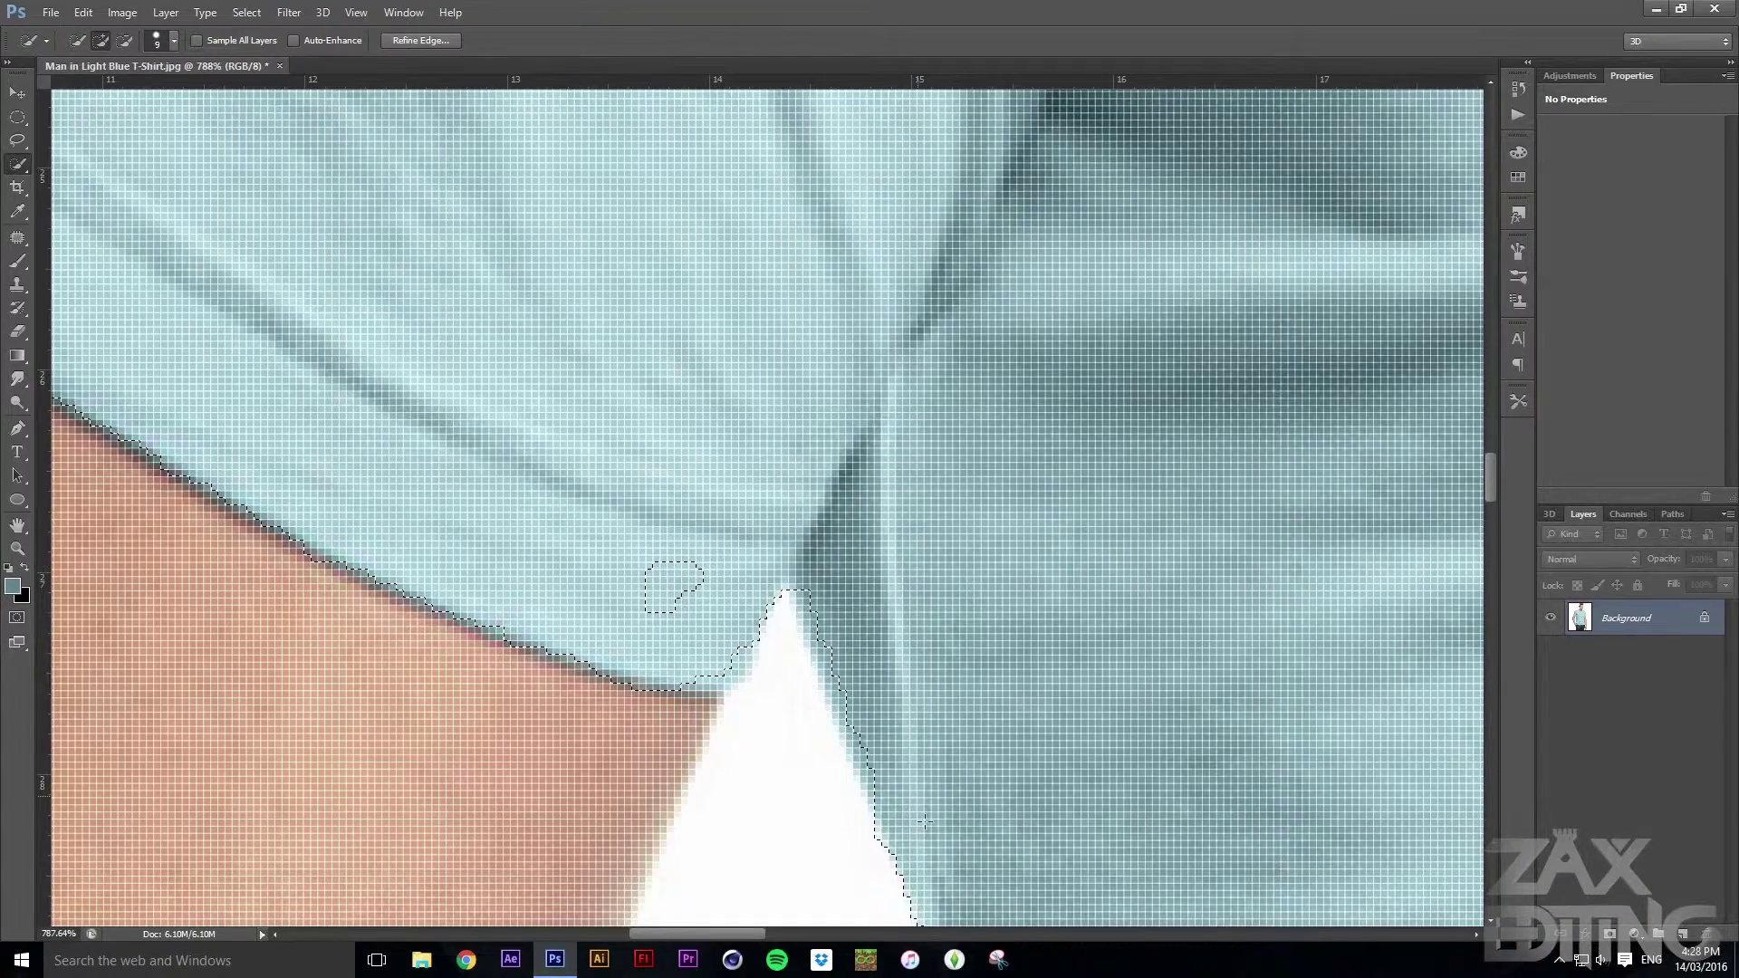
scroll(741, 568, down, 6)
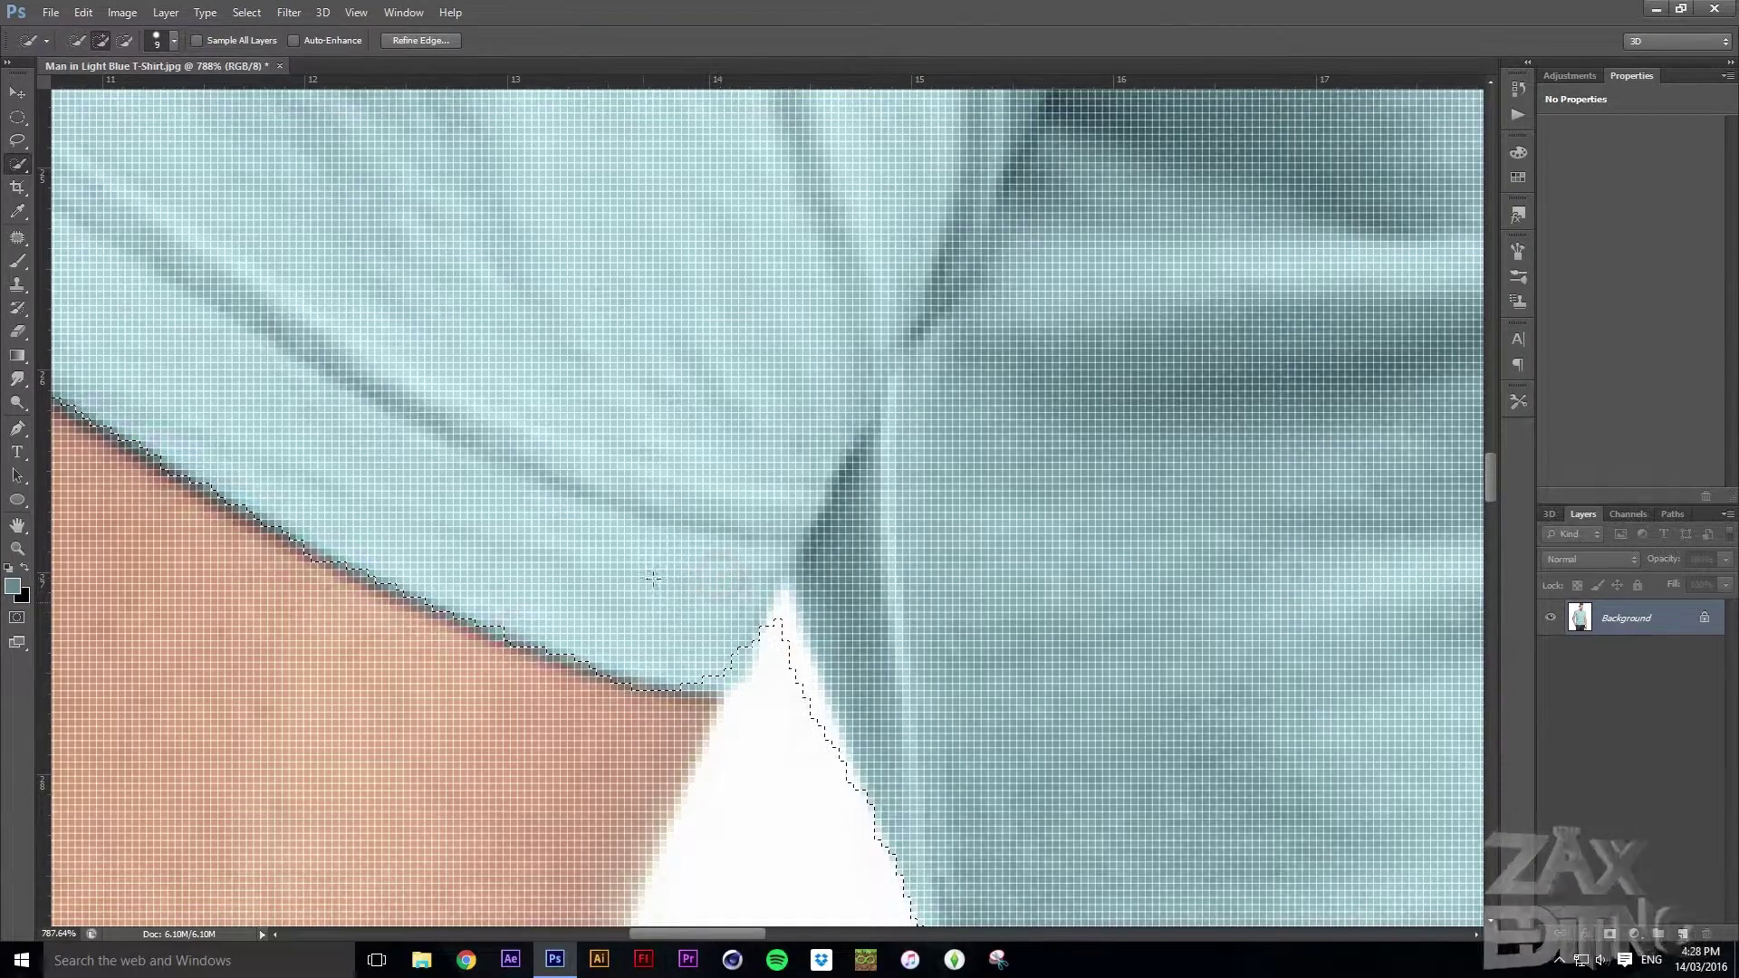
scroll(804, 678, up, 6)
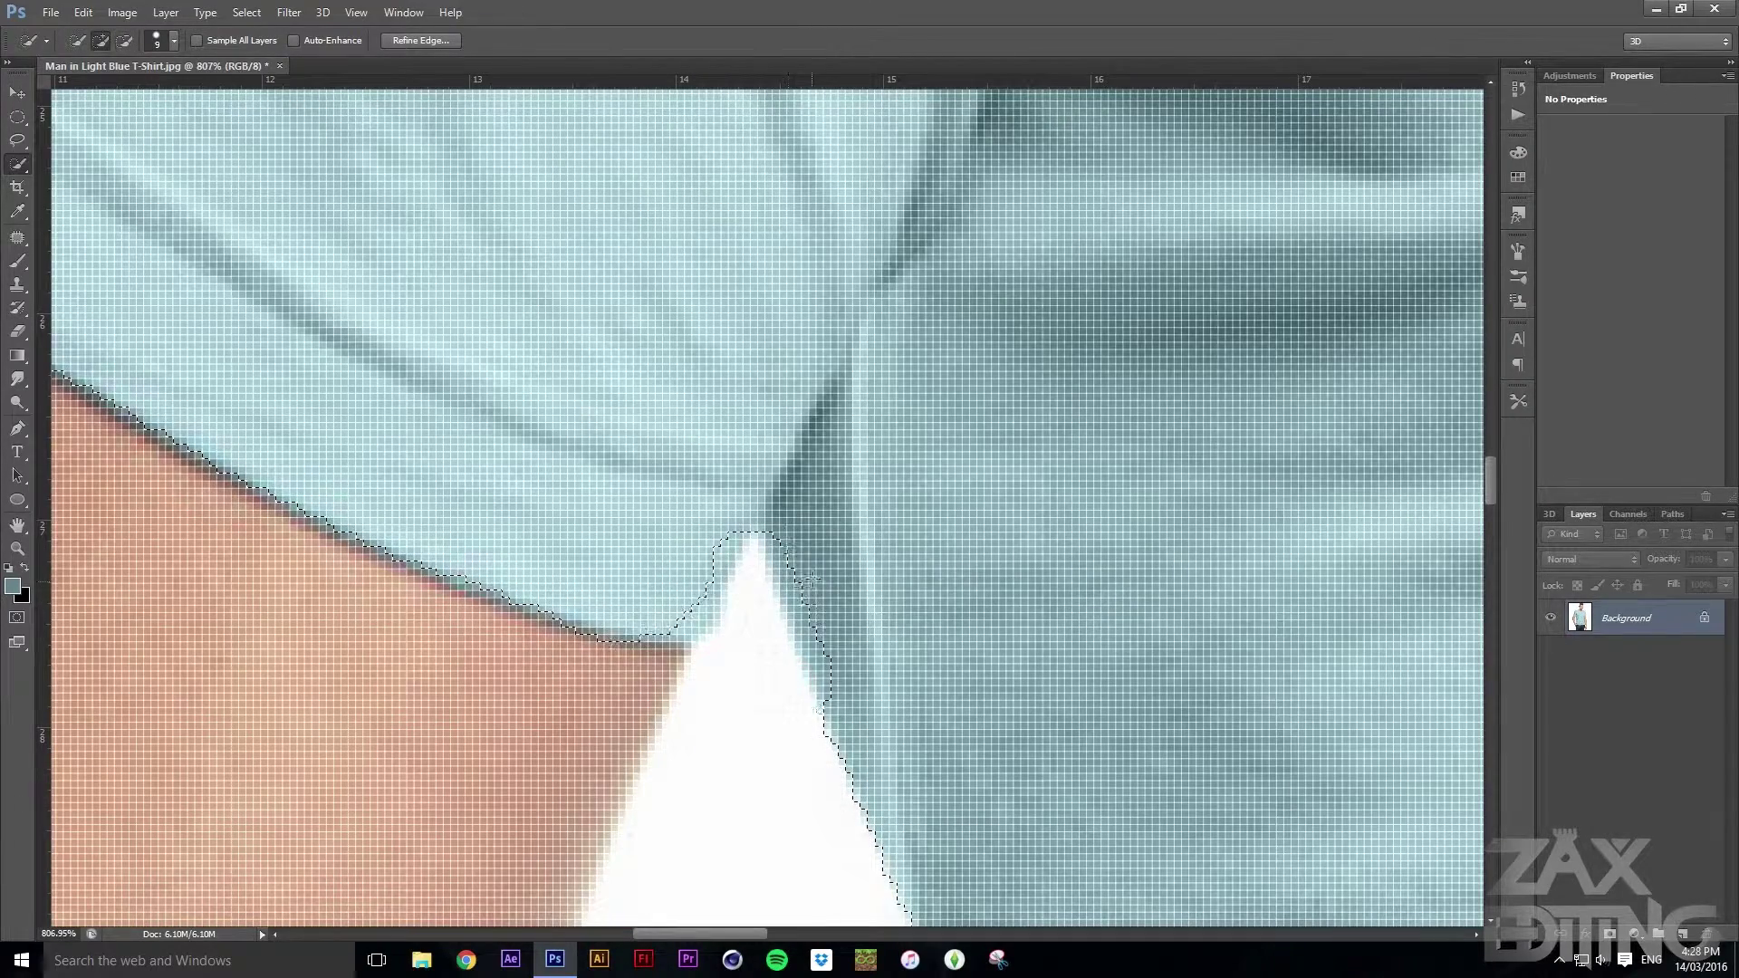
drag(782, 518, 768, 645)
Subtract the white armpit gap from the selection and fit the image on screen
alt+click(776, 647)
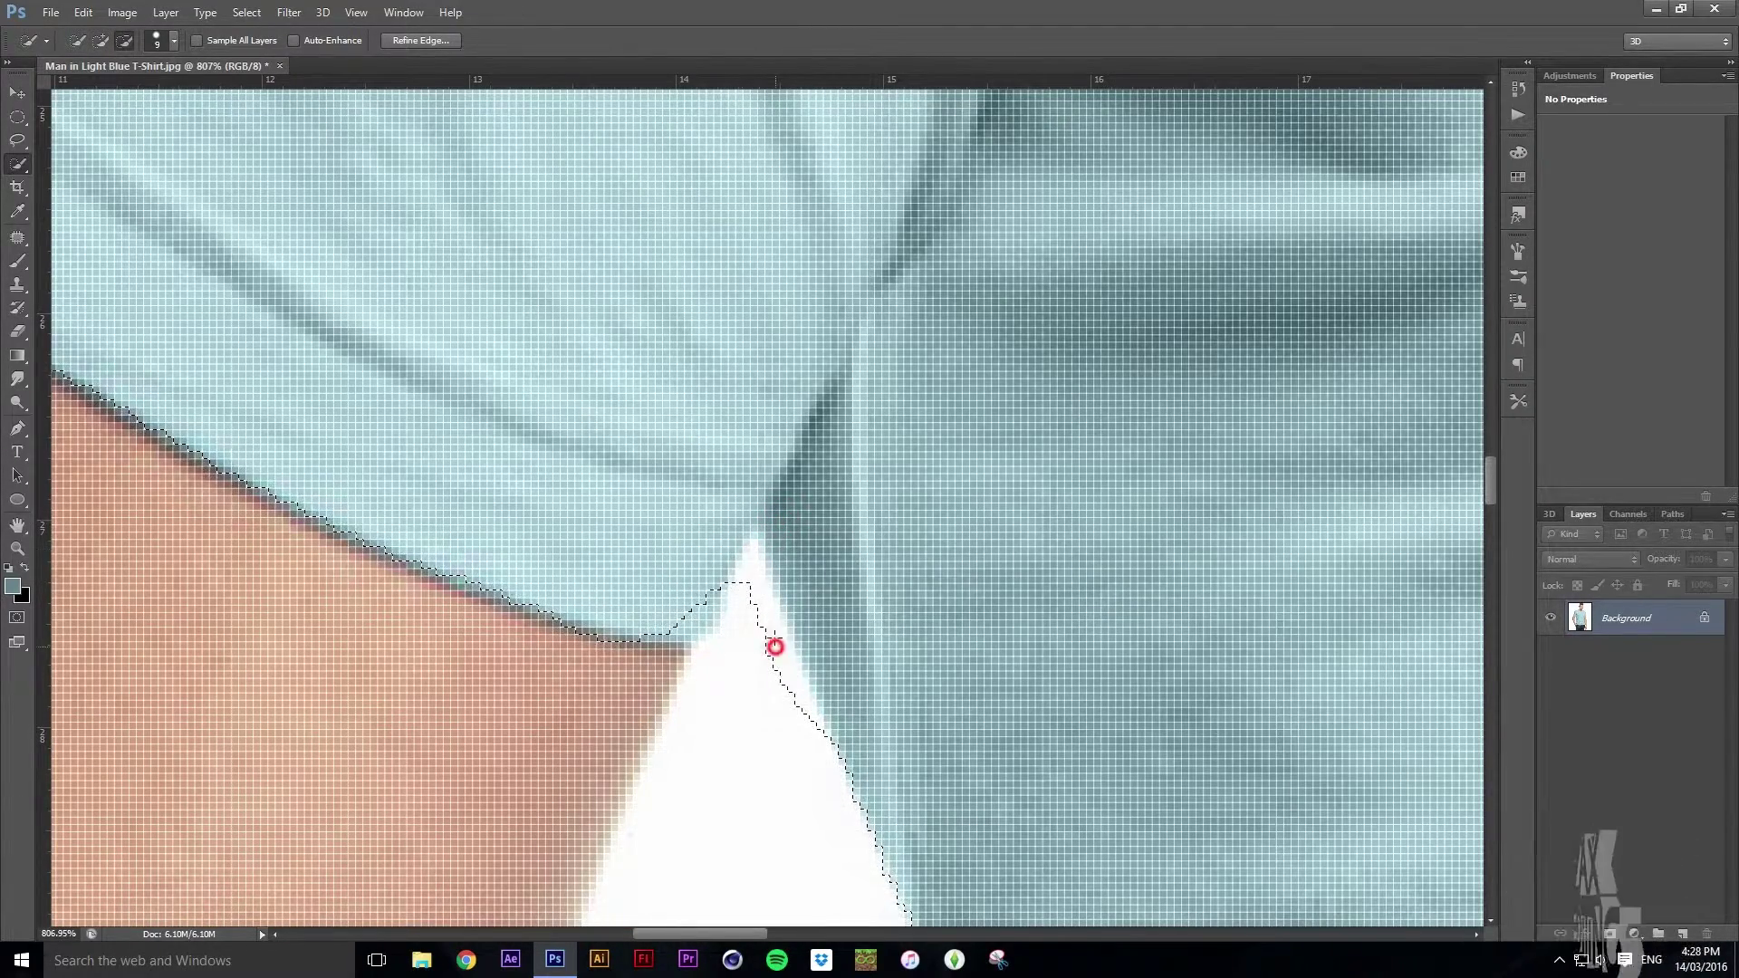
click(774, 646)
scroll(730, 542, down, 9)
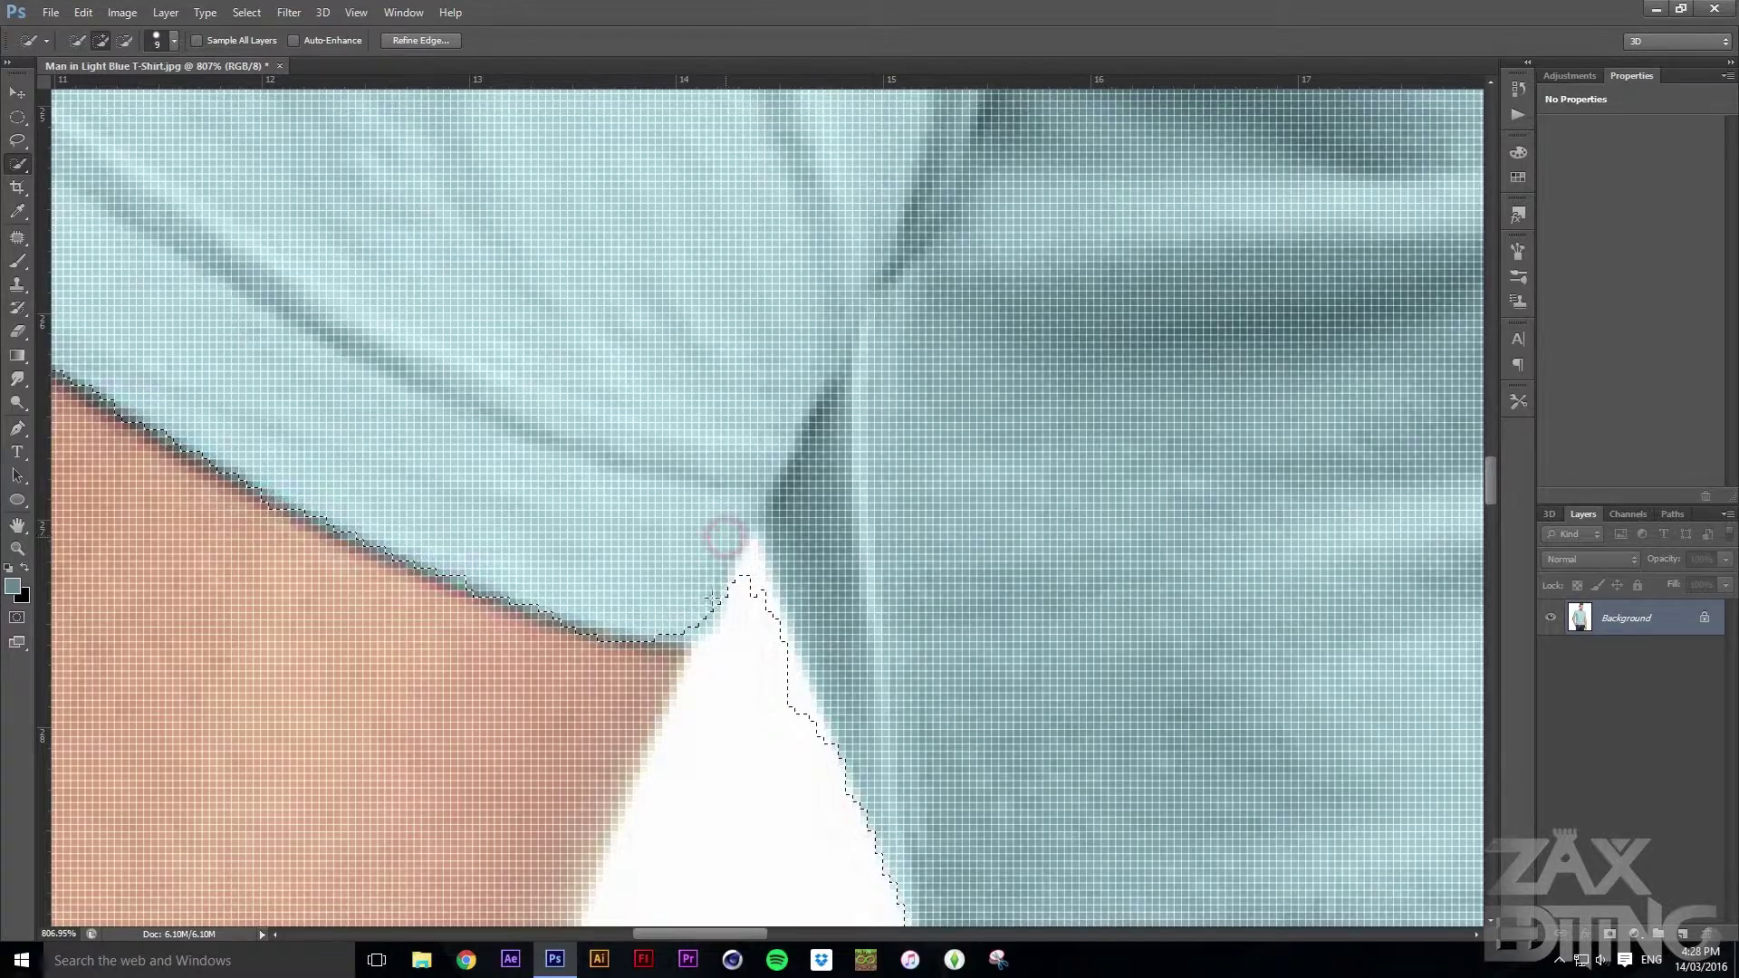
scroll(896, 635, down, 3)
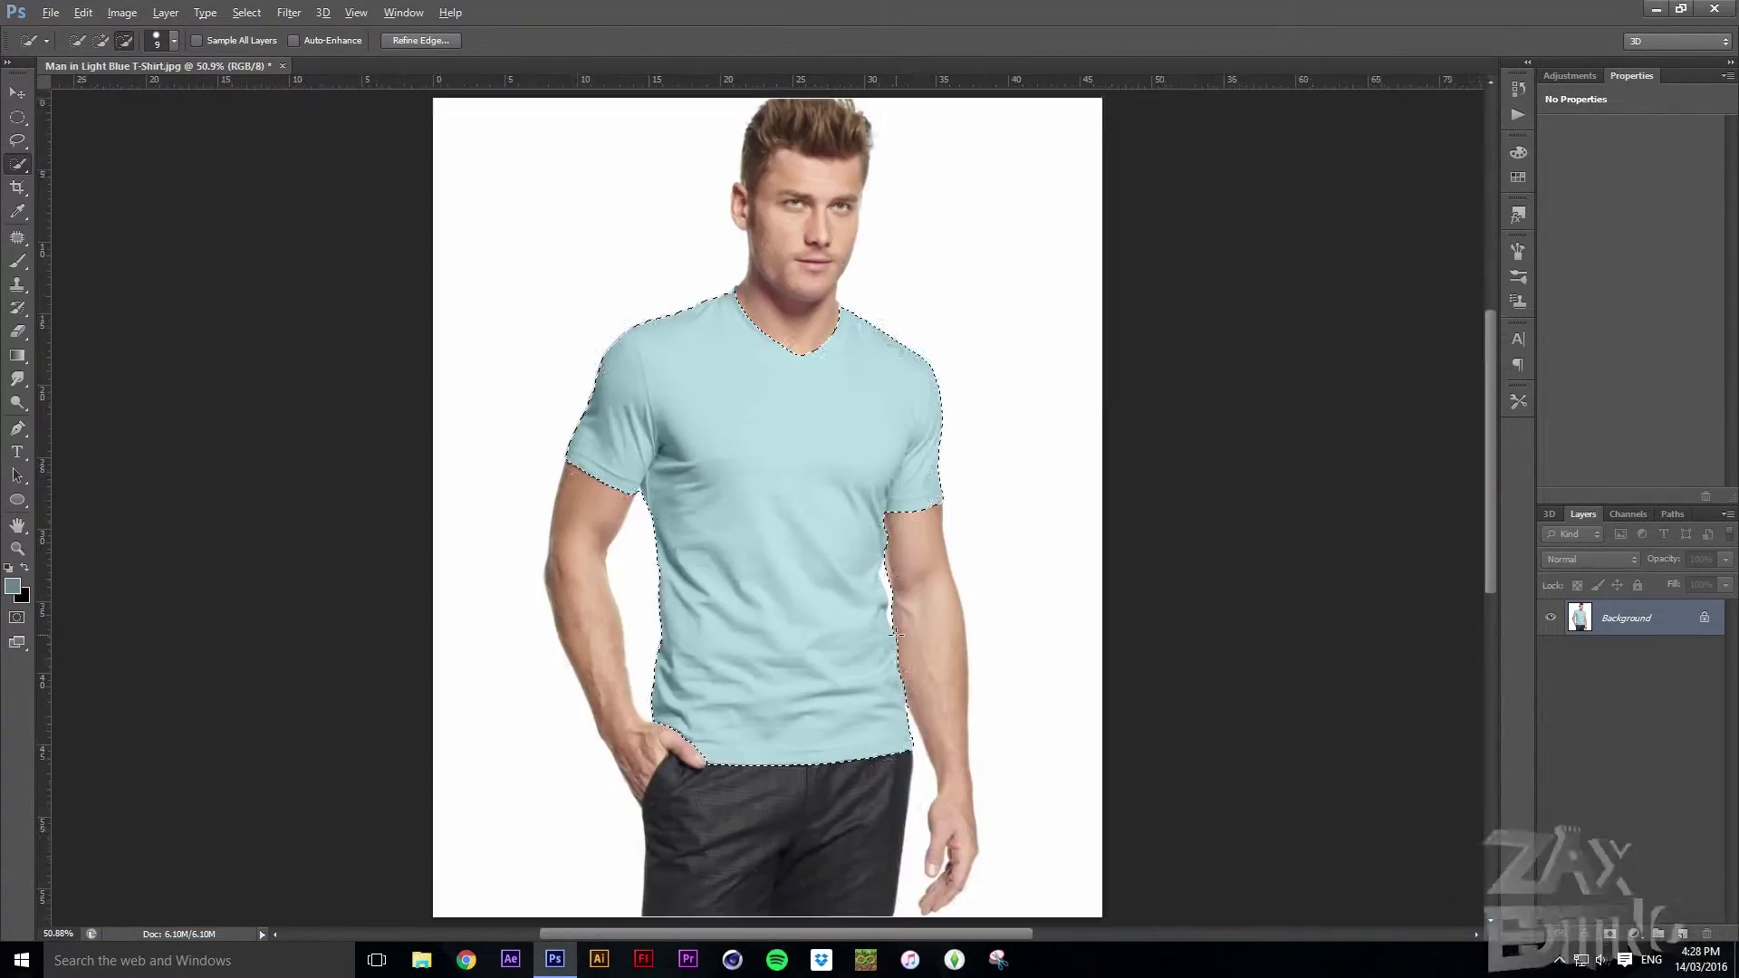
scroll(912, 606, up, 4)
scroll(911, 606, up, 3)
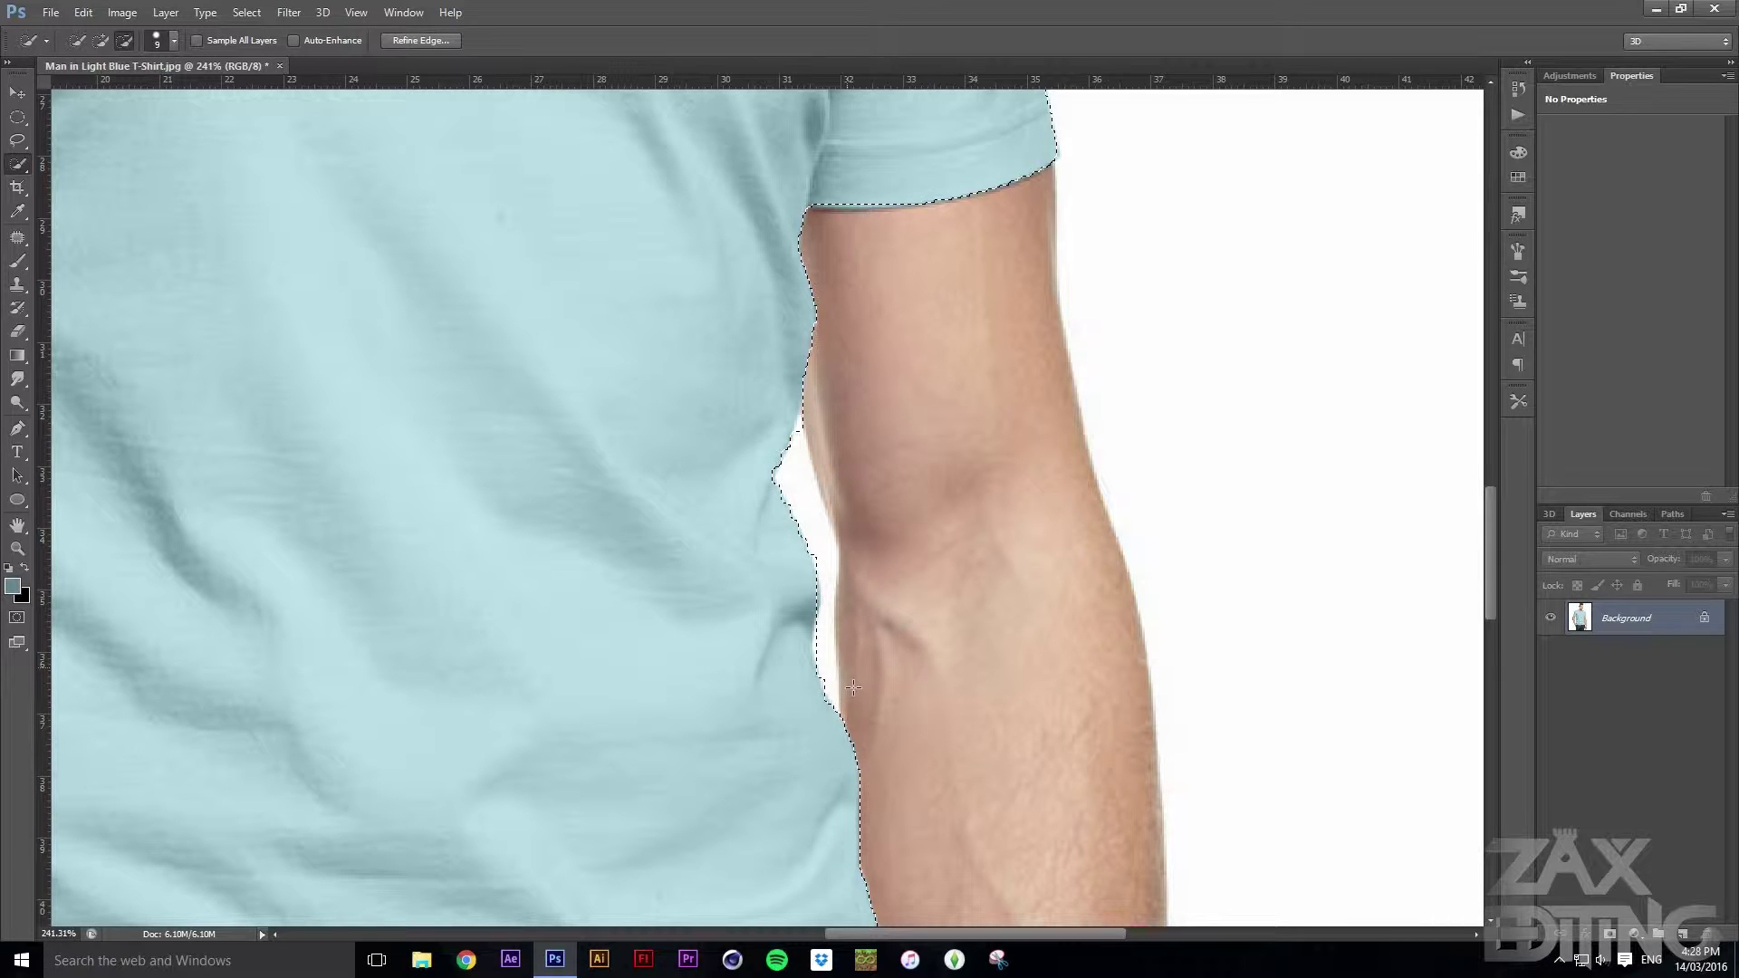
key(ctrl+0)
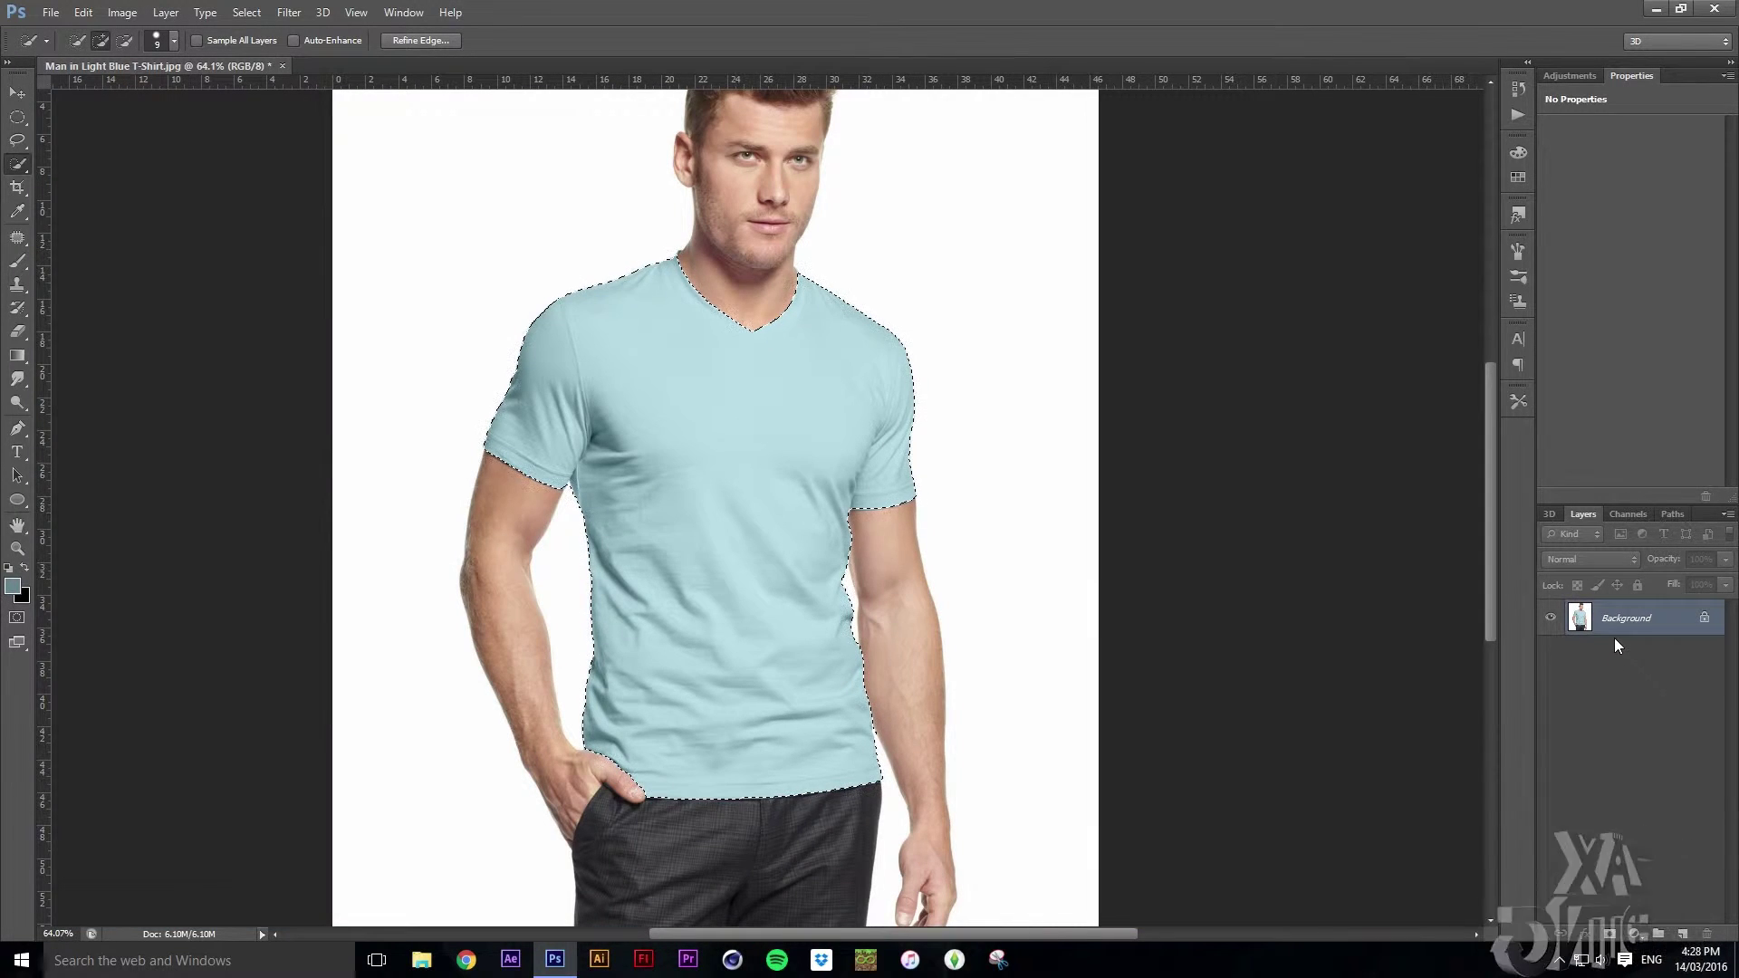
Add a Solid Color fill layer over the shirt in navy blue
click(1636, 936)
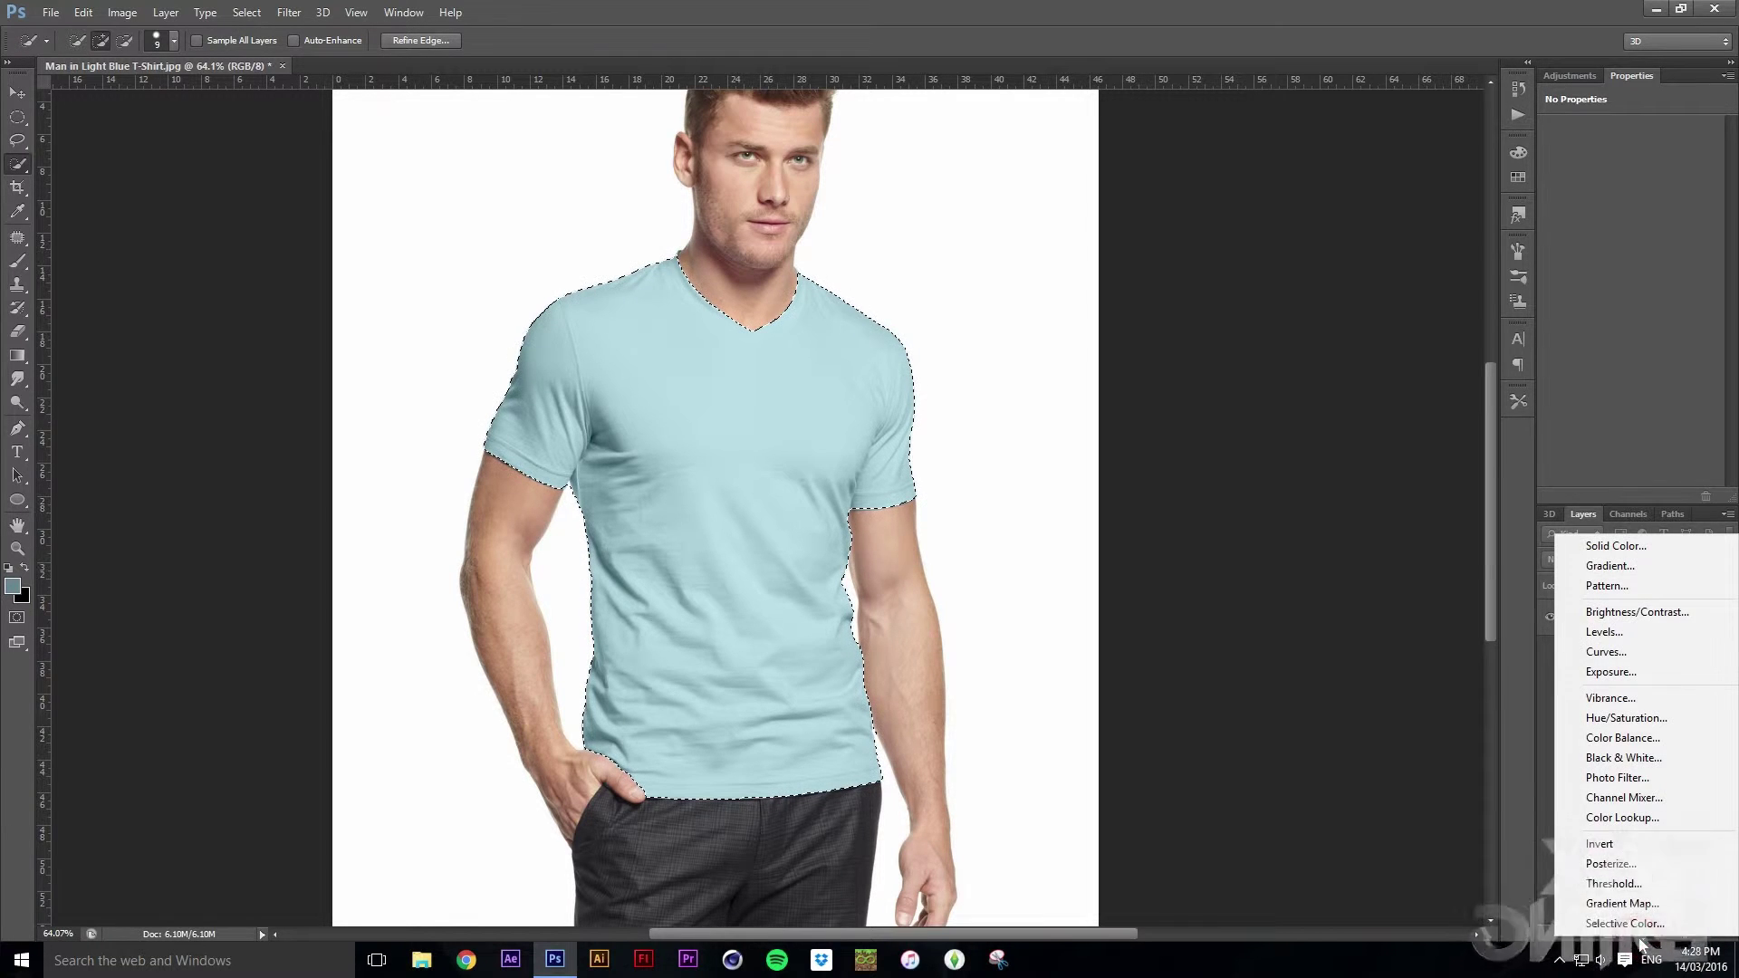
click(1617, 547)
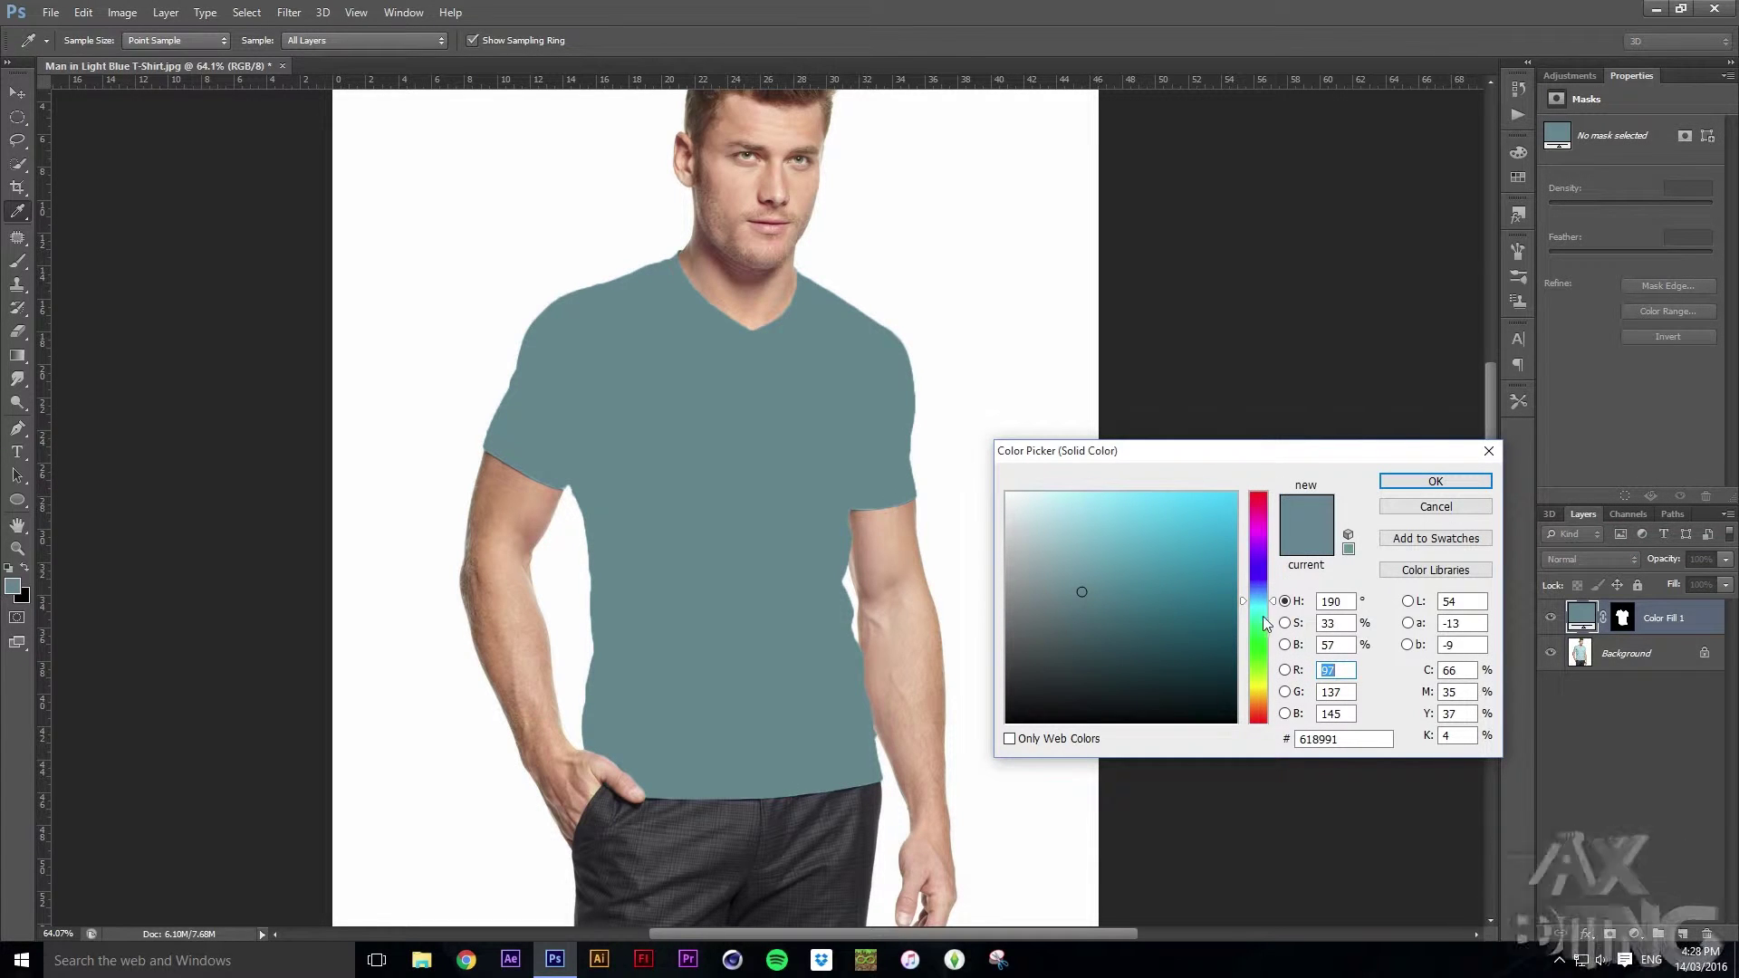
drag(1257, 530, 1266, 589)
click(1217, 527)
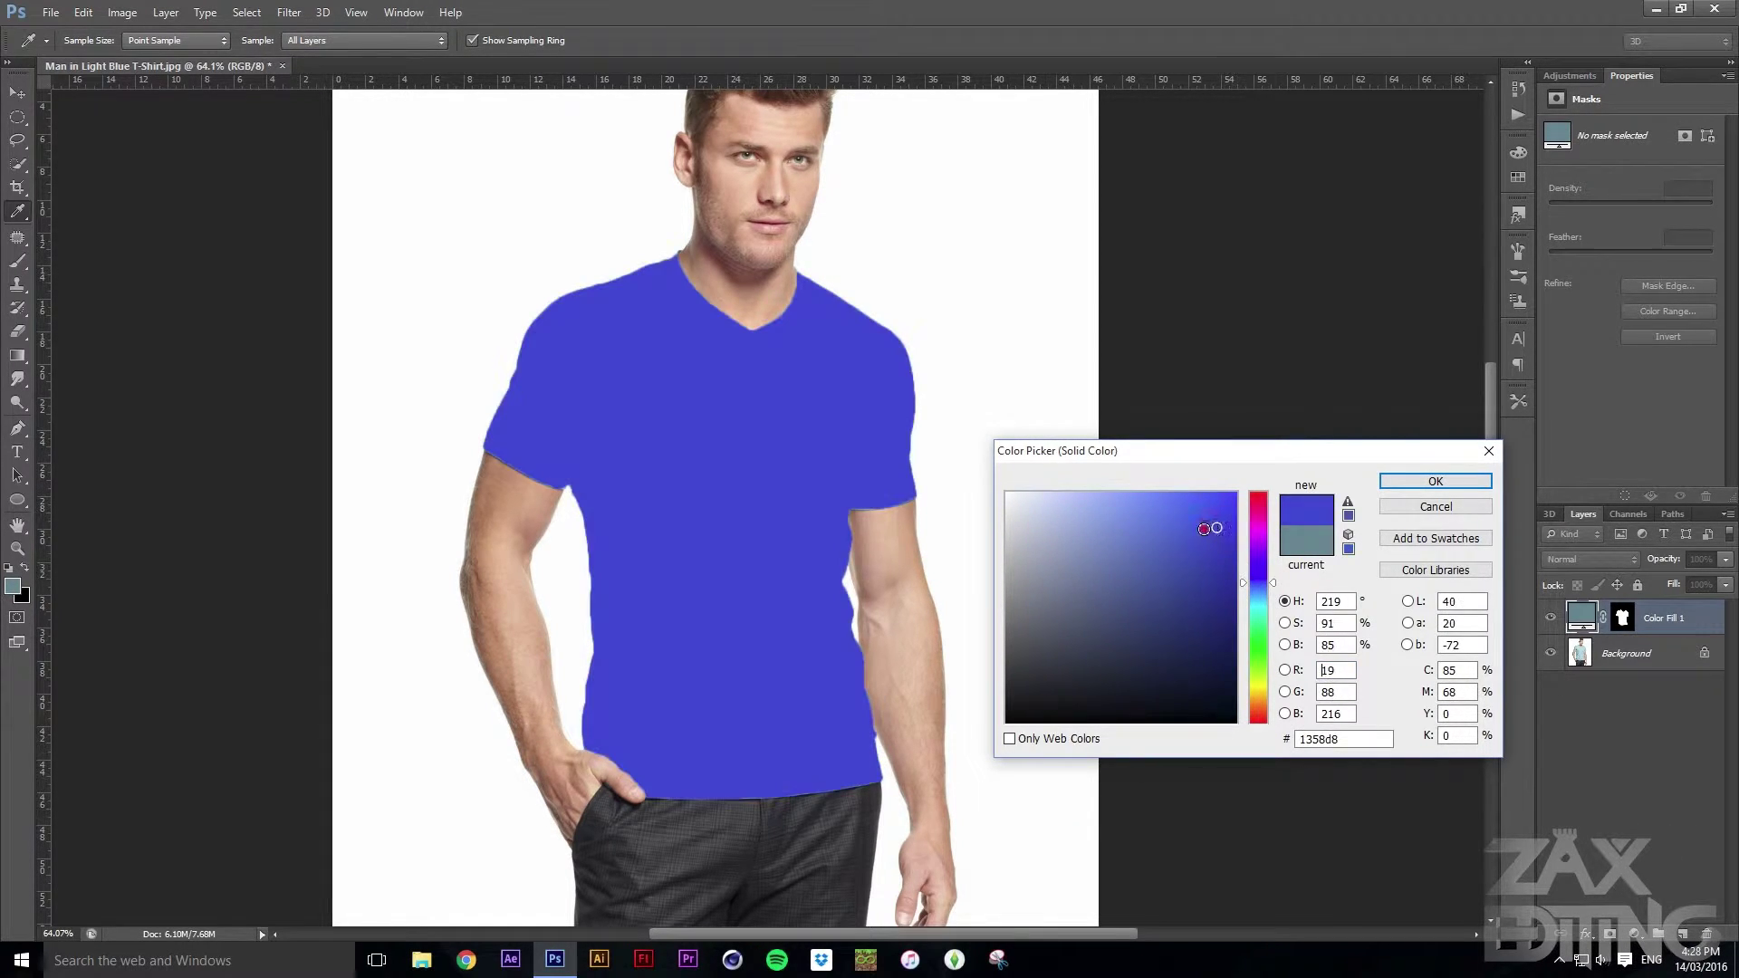
click(1185, 595)
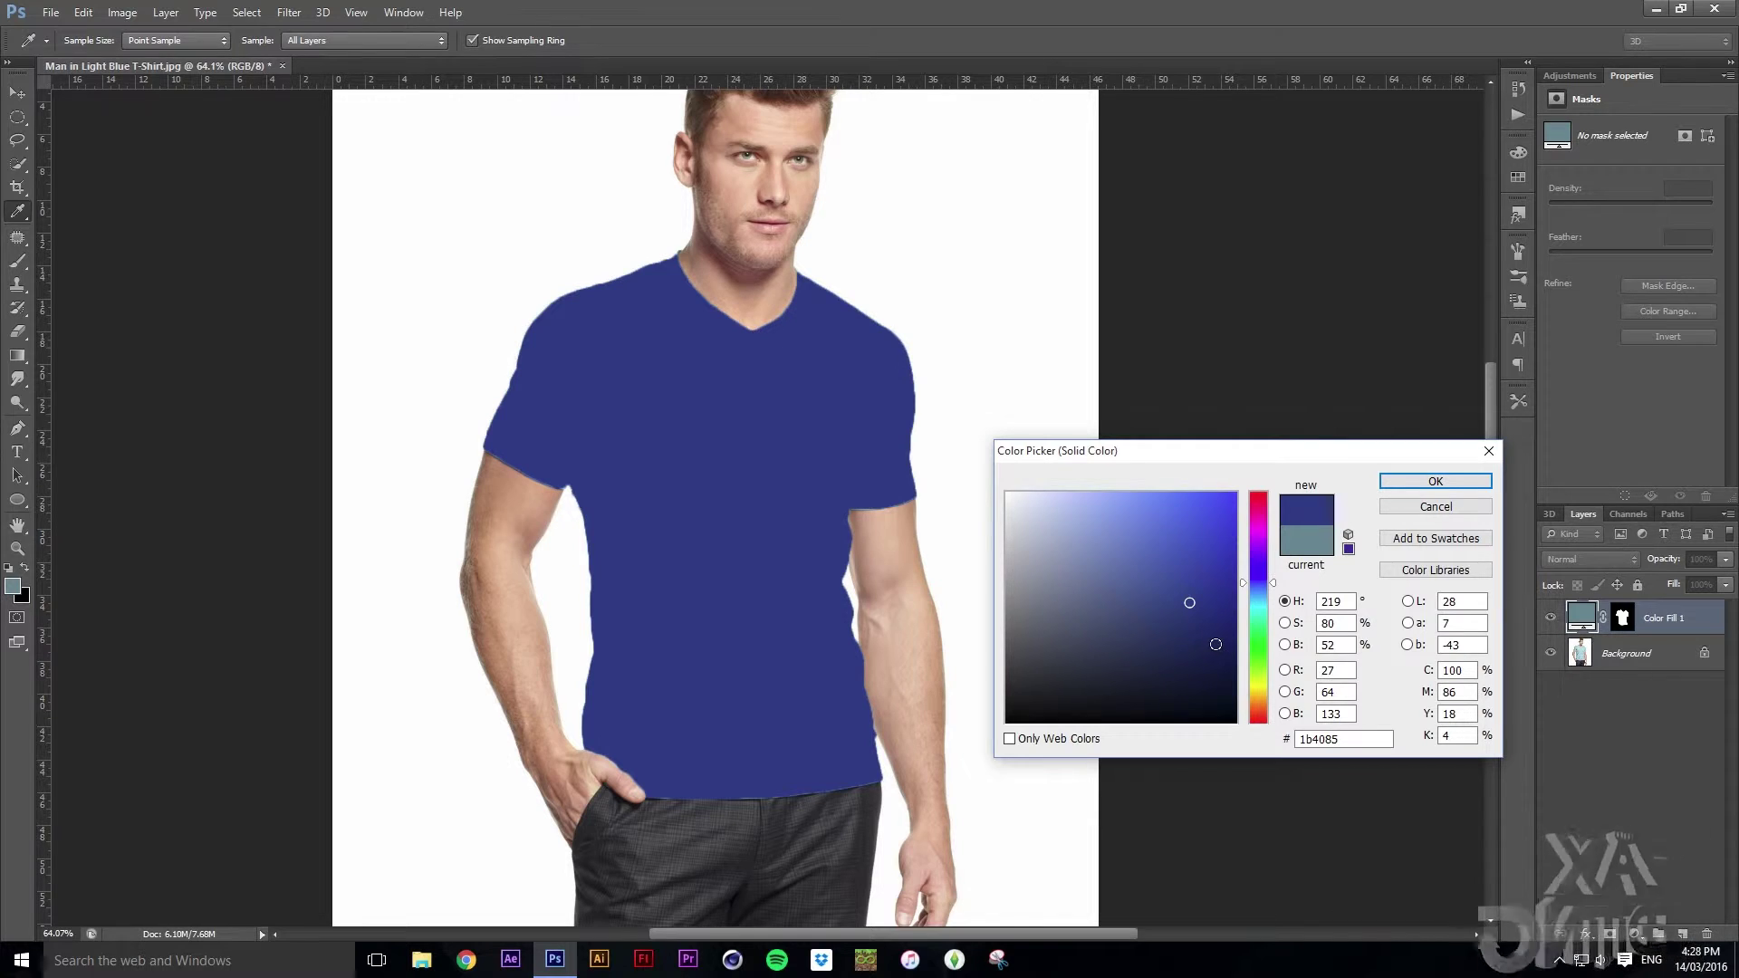
click(1447, 487)
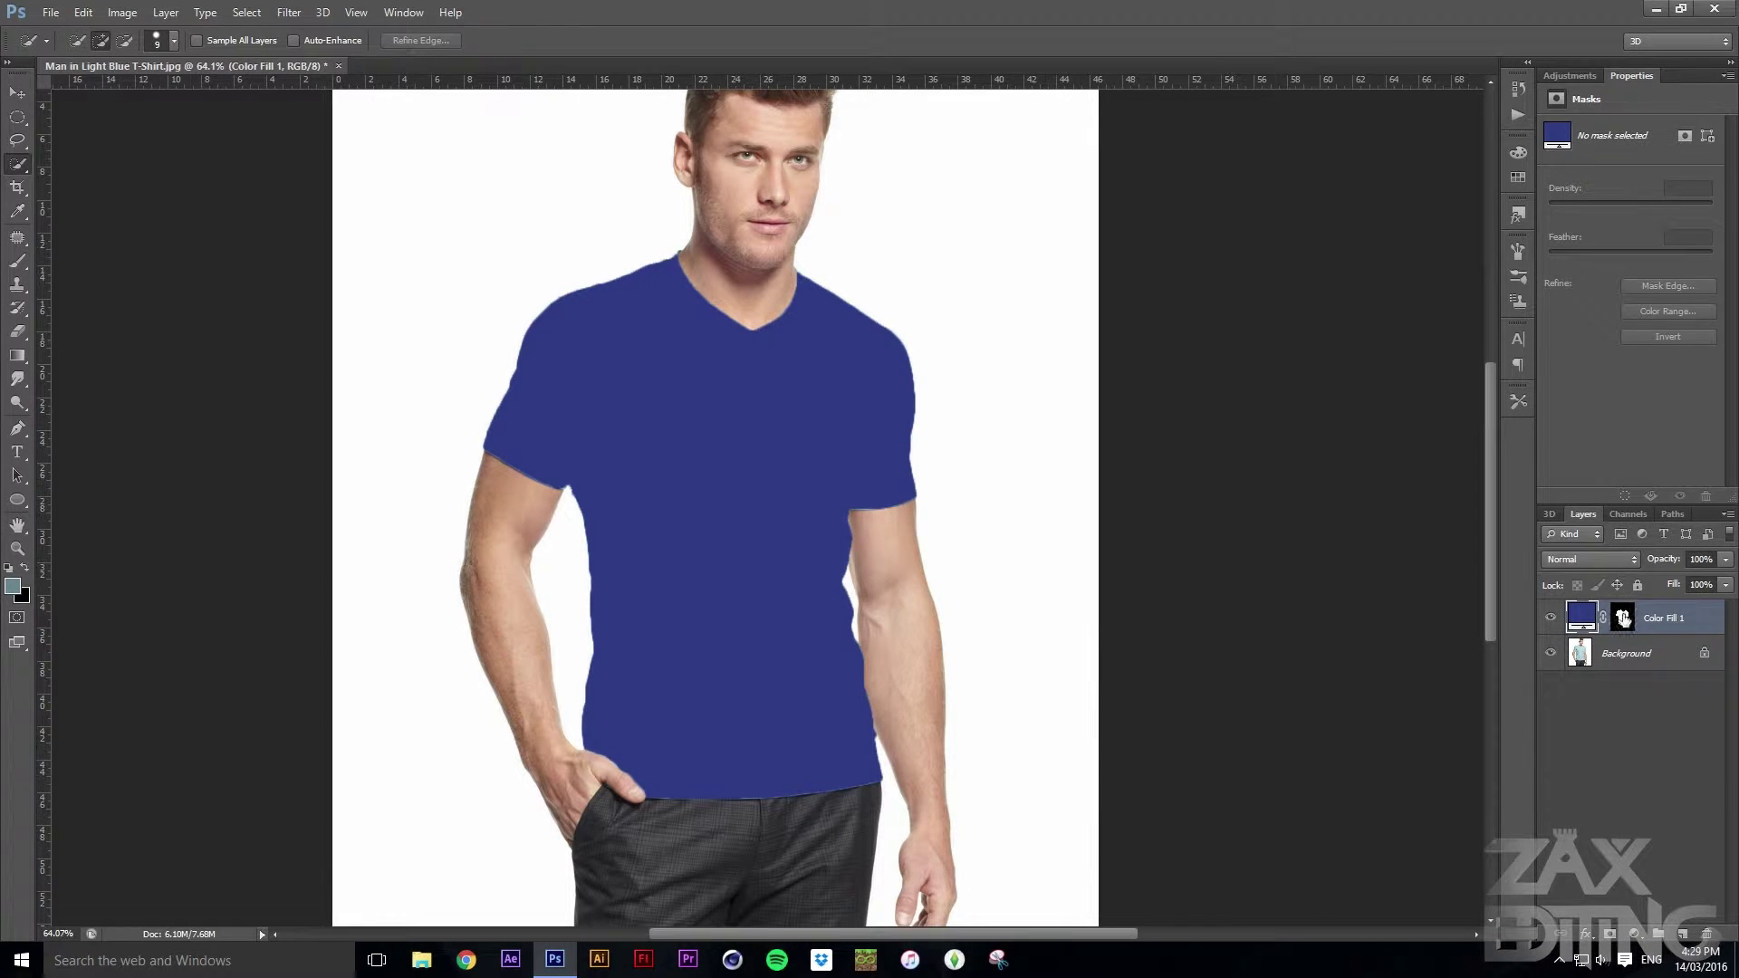
Set the Color Fill 1 layer's blend mode to Color so the shirt keeps its texture
click(1609, 560)
click(1607, 581)
click(1573, 562)
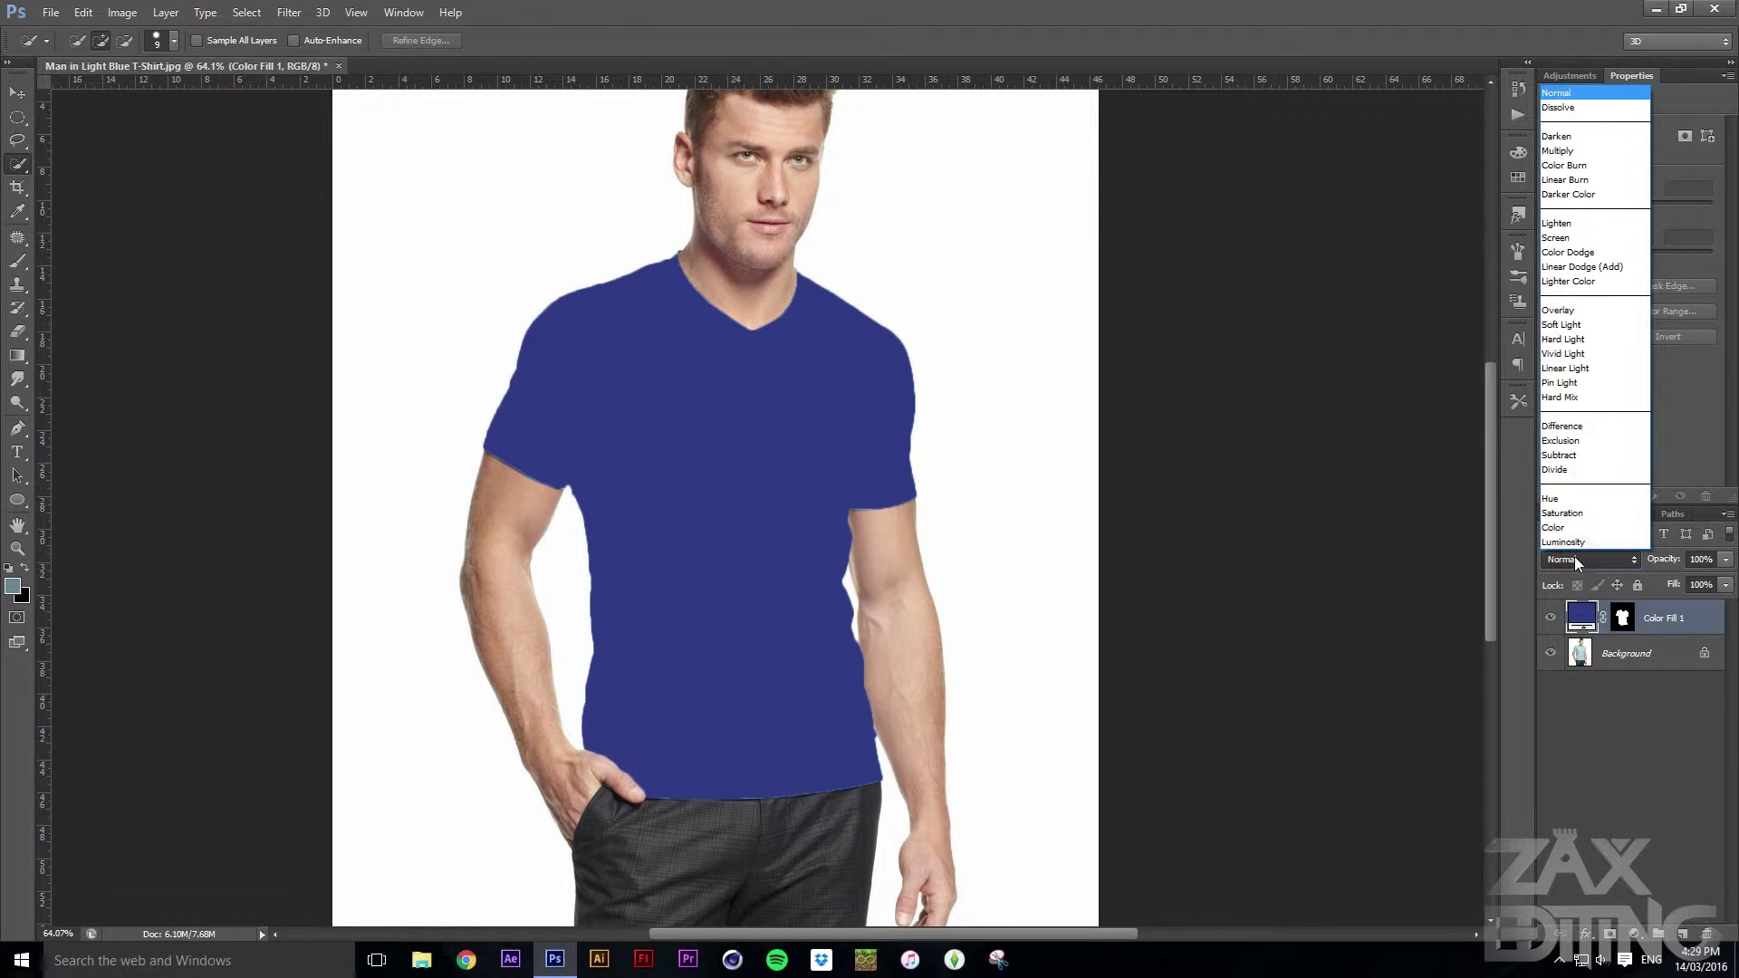
click(1580, 533)
click(1621, 762)
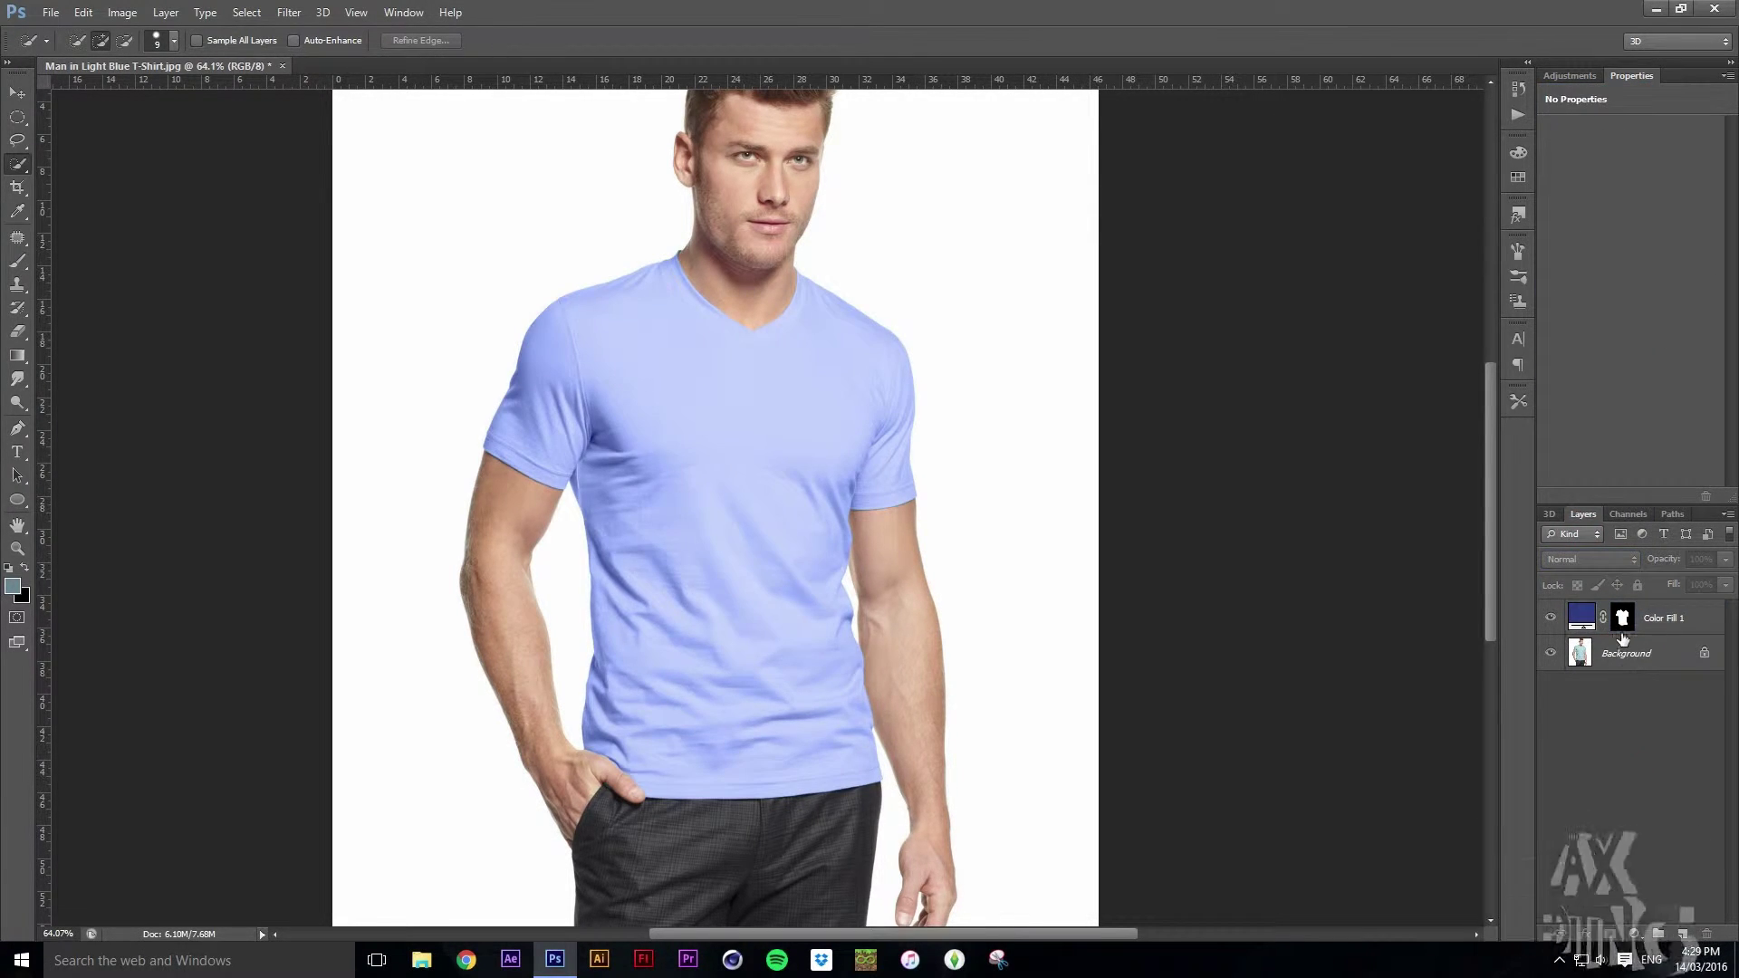
click(1591, 618)
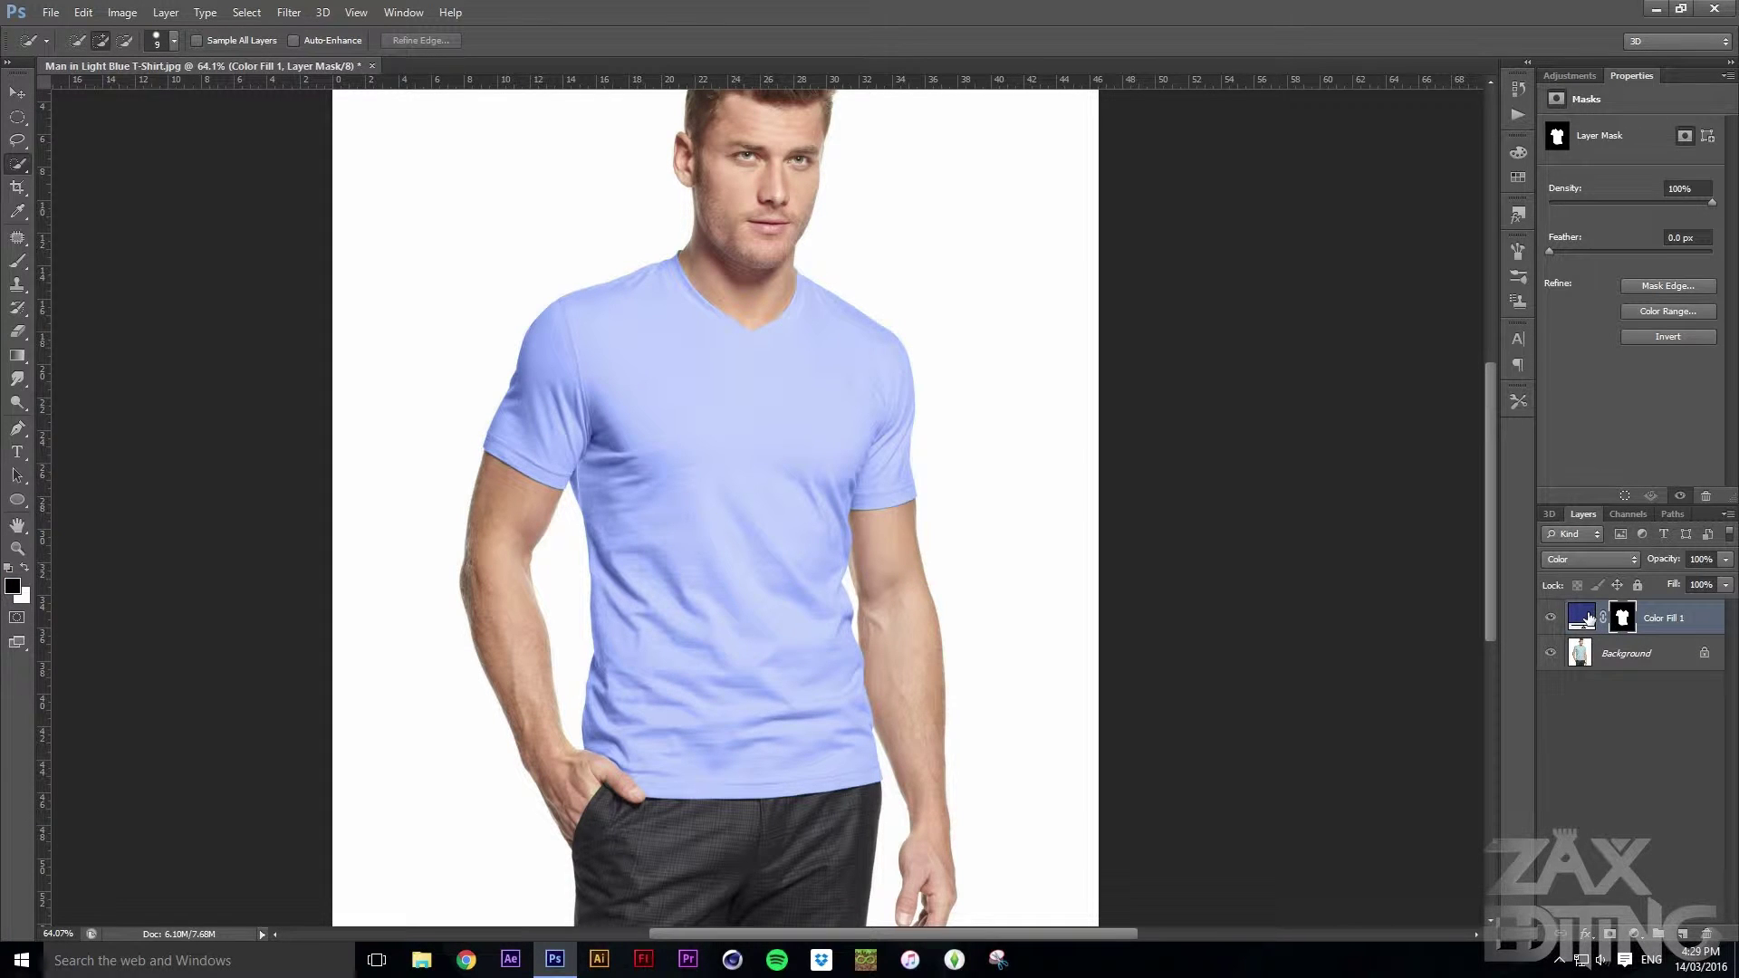
double_click(1583, 617)
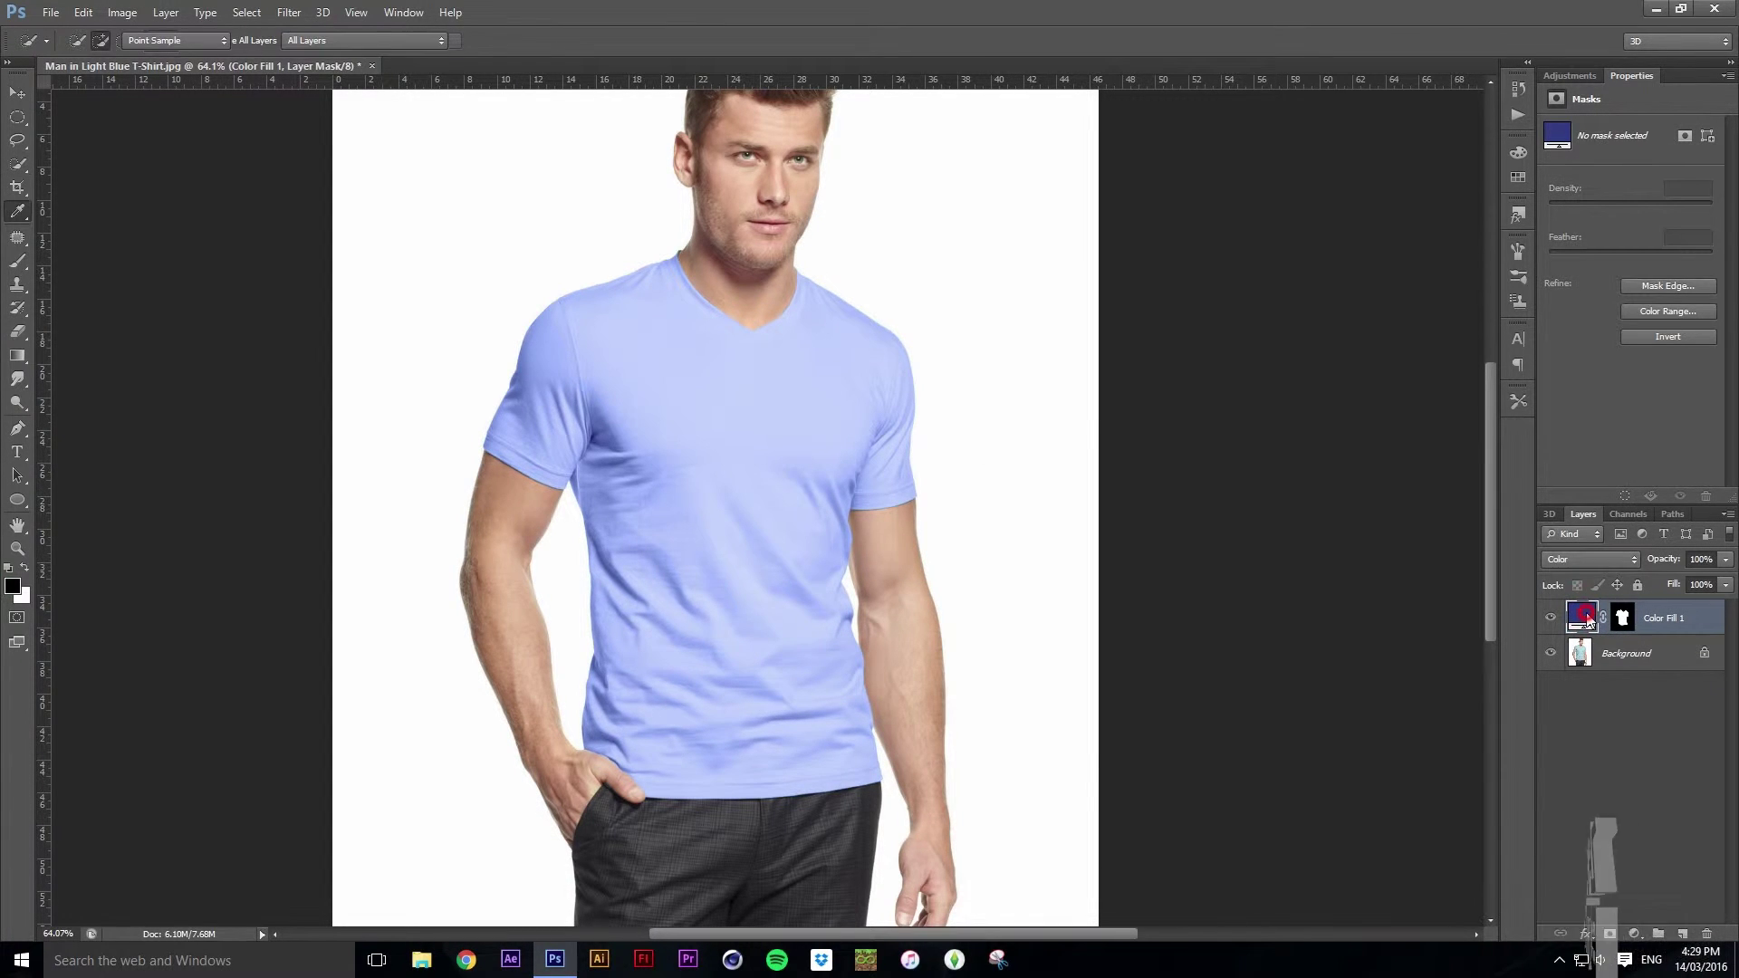
Try lighter blue, grey, black, medium blue, bright blue and cyan shades as the fill colour
mouse_move(1279, 577)
mouse_down()
mouse_move(1228, 525)
mouse_move(1133, 586)
mouse_move(1128, 699)
mouse_move(1205, 775)
mouse_move(1206, 695)
mouse_up()
mouse_move(1154, 642)
mouse_down()
mouse_move(1114, 510)
mouse_move(1153, 481)
mouse_move(1109, 537)
mouse_move(1281, 598)
mouse_move(1225, 593)
mouse_up()
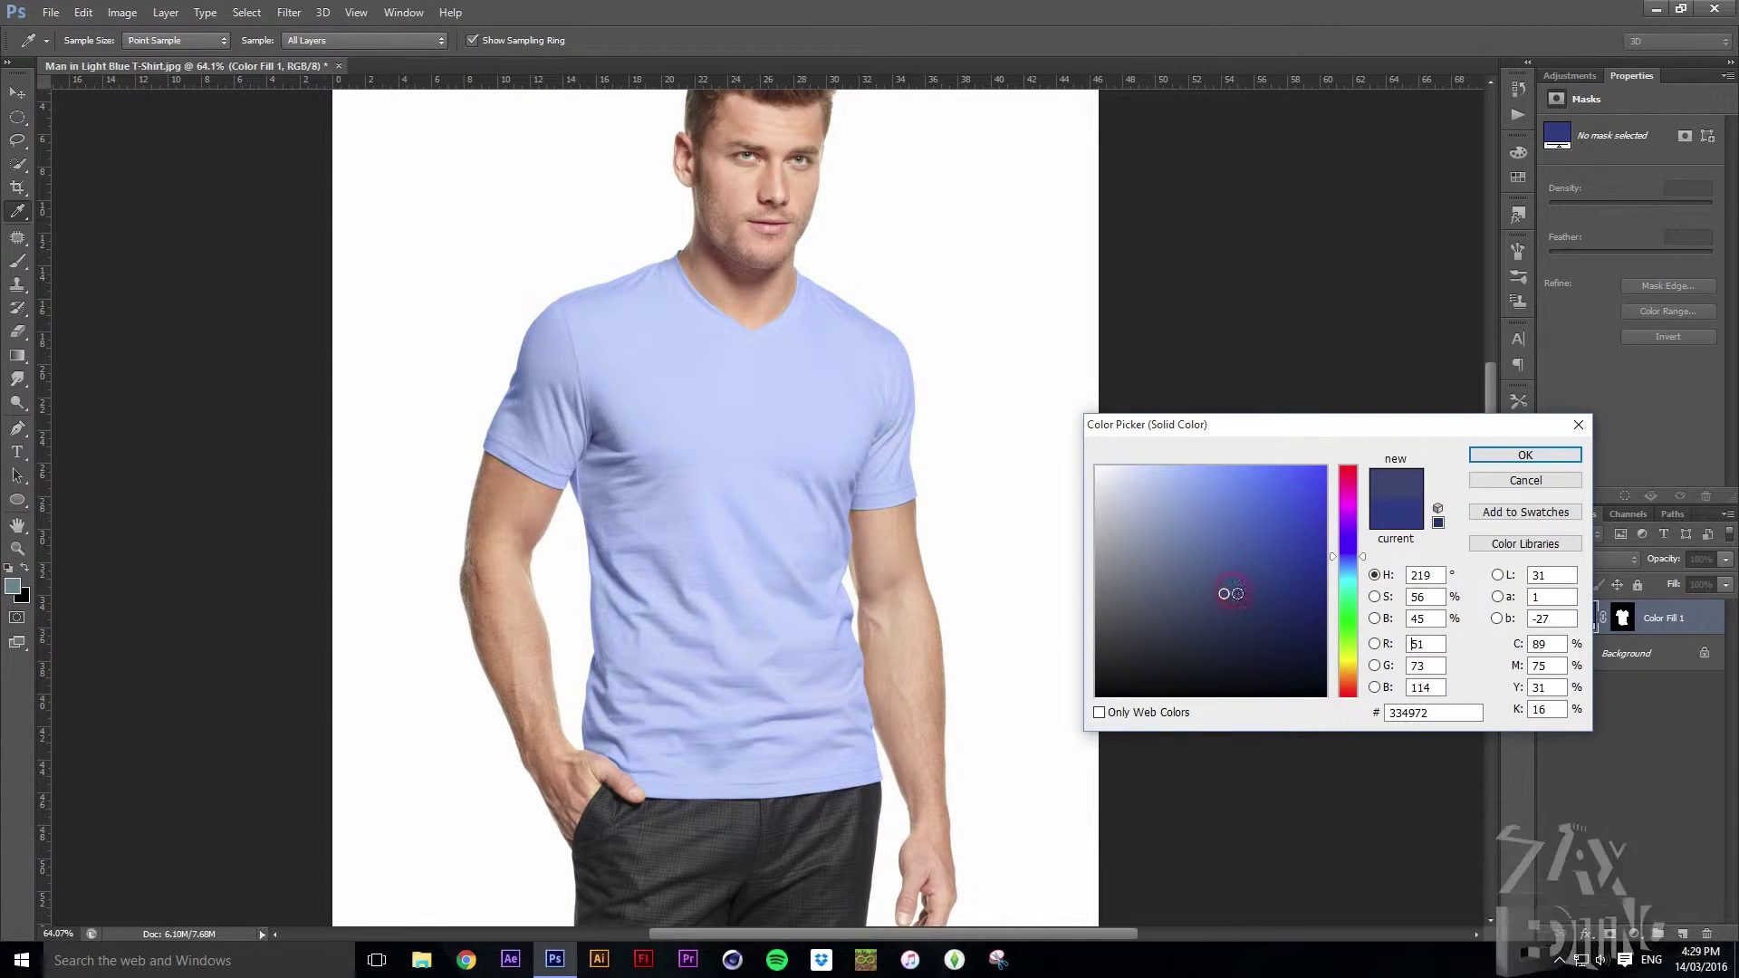
drag(1200, 669, 1182, 754)
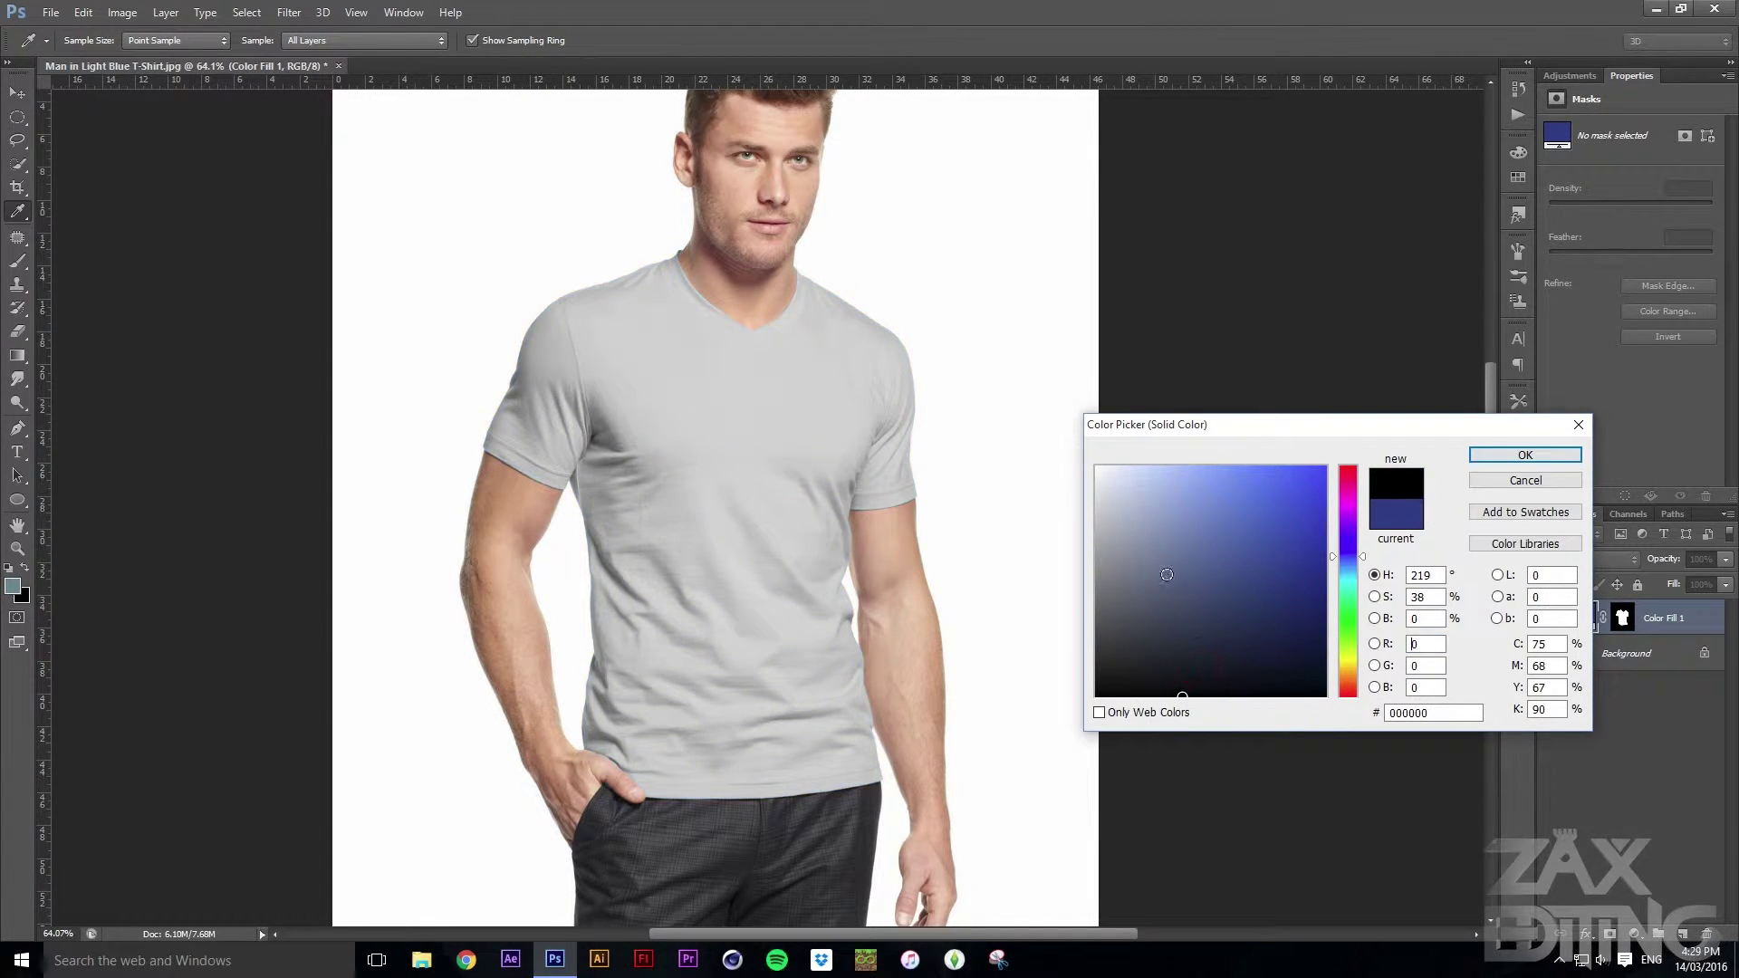
drag(1167, 575, 1251, 570)
drag(1275, 487, 1337, 409)
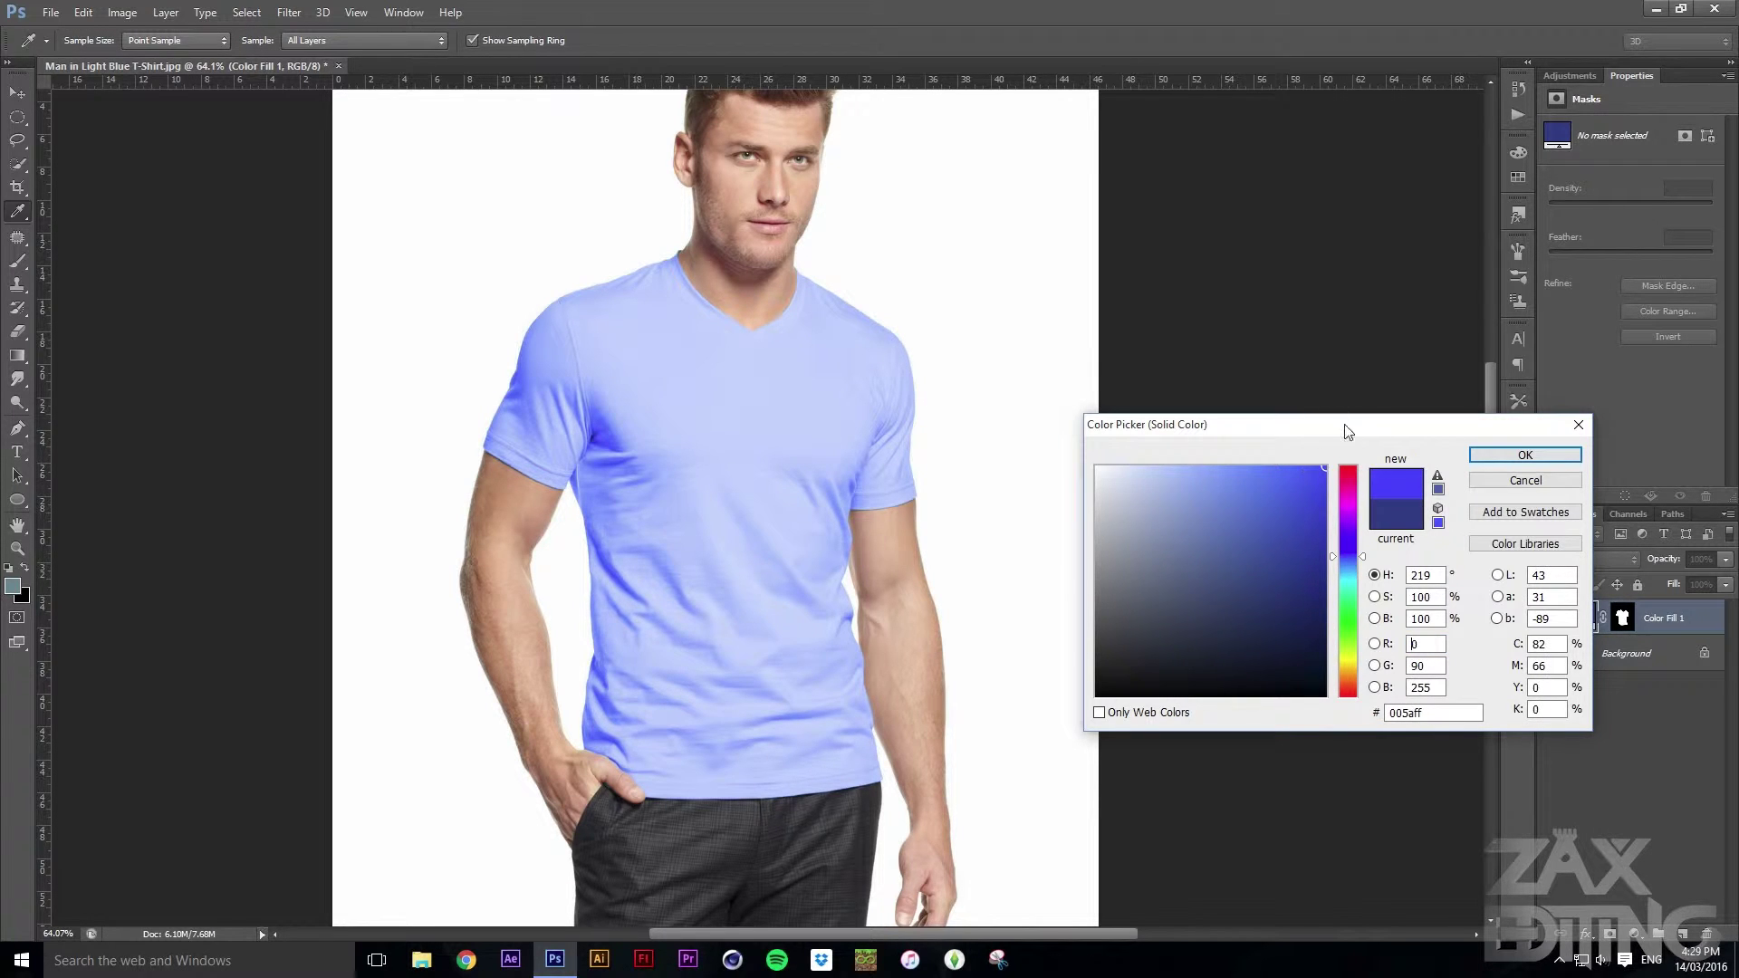
mouse_move(1350, 557)
mouse_down()
mouse_move(1352, 574)
mouse_move(1295, 503)
mouse_move(1297, 607)
mouse_move(1274, 589)
mouse_up()
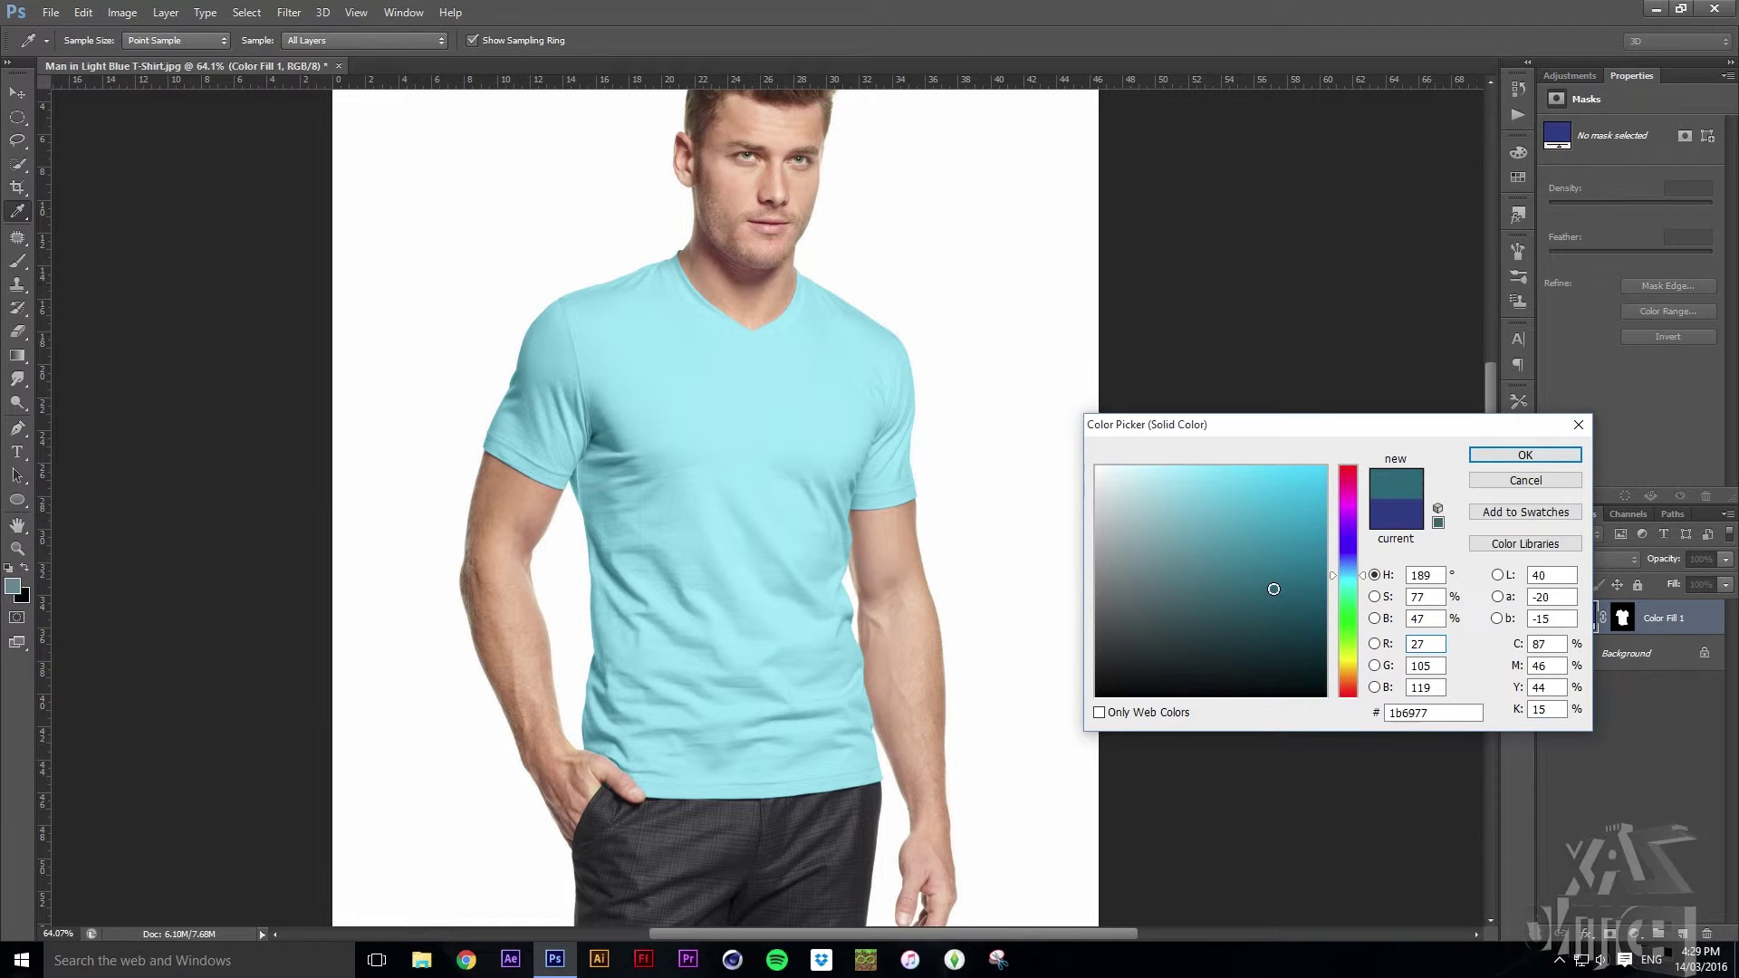
drag(1274, 589, 1249, 596)
click(1269, 562)
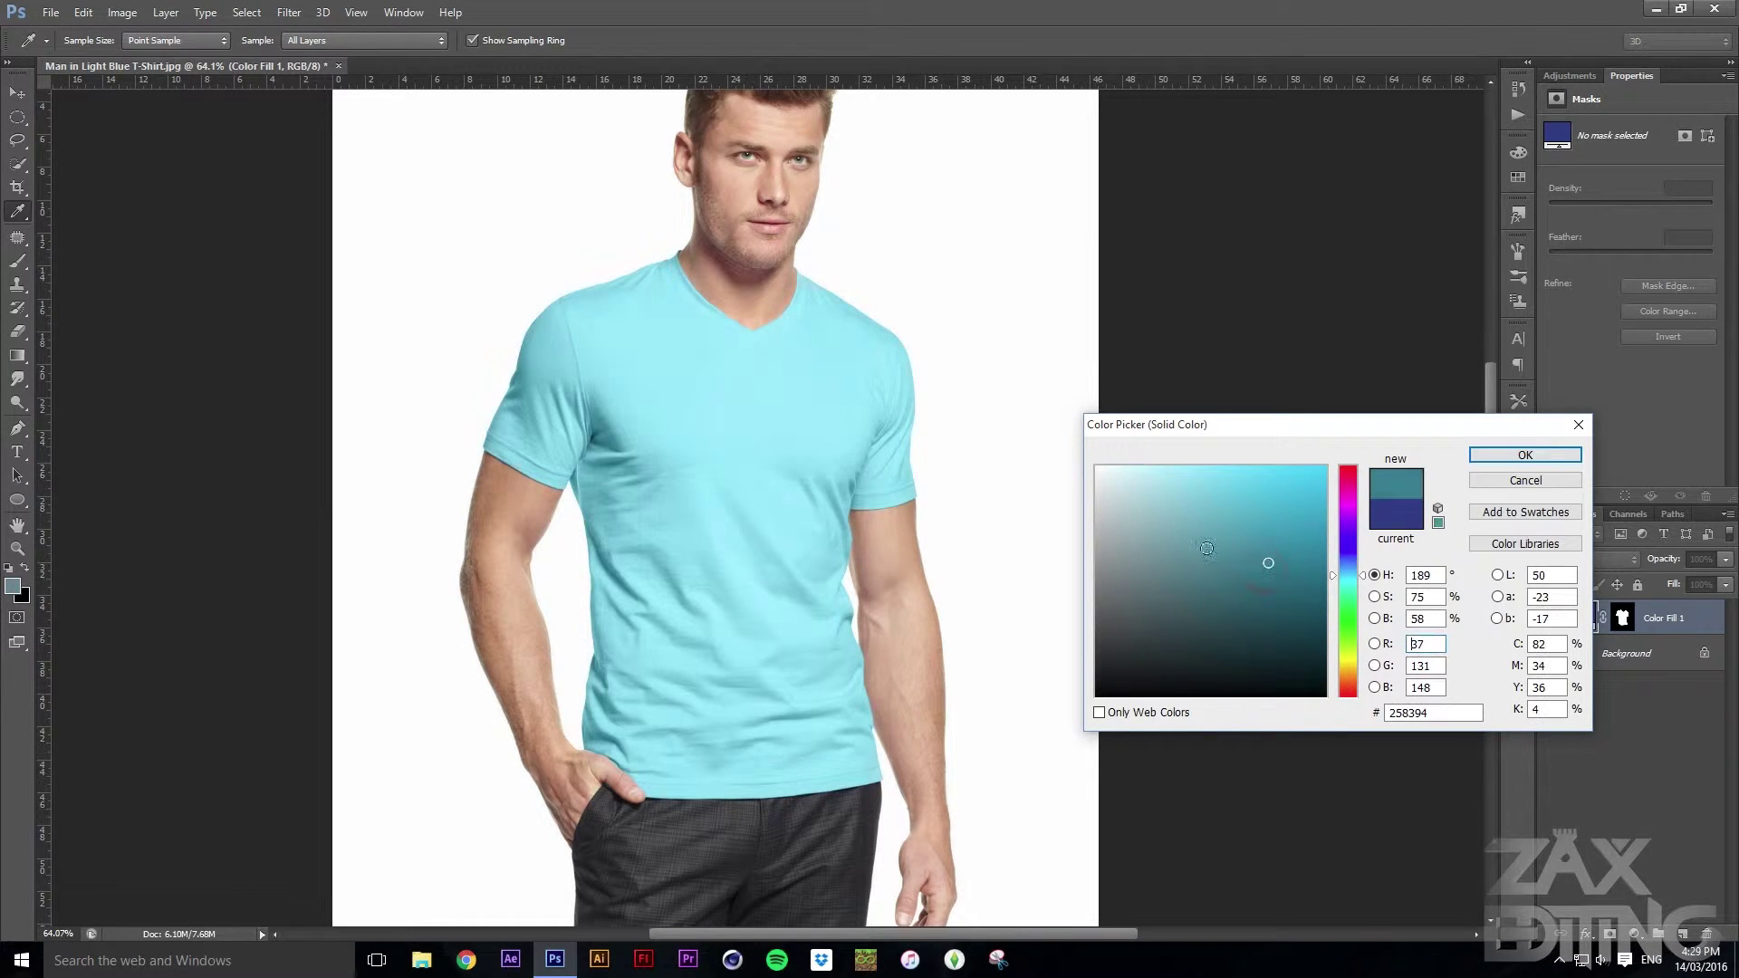
Try several greens and black, then hide Color Fill 1 to reveal the original light-blue shirt
drag(1351, 594, 1351, 625)
mouse_move(1283, 580)
mouse_down()
mouse_move(1285, 604)
mouse_move(1256, 594)
mouse_move(1285, 613)
mouse_move(1271, 550)
mouse_up()
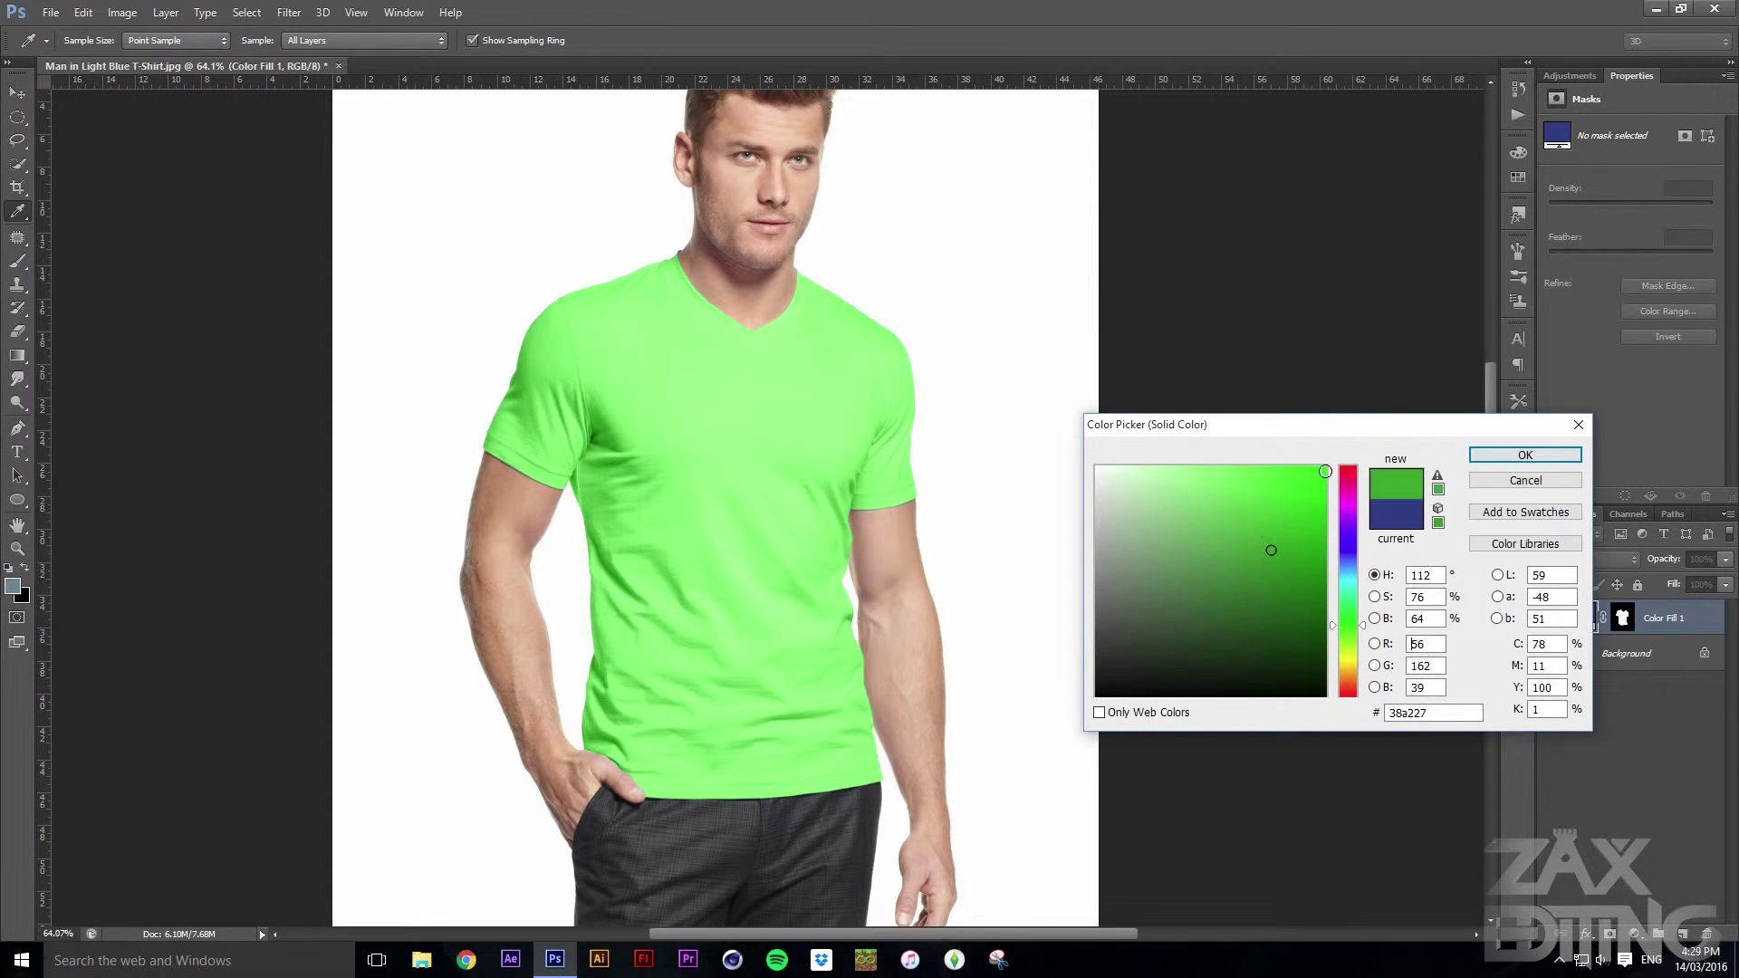
mouse_move(1325, 471)
mouse_down()
mouse_move(1334, 454)
mouse_move(1269, 584)
mouse_up()
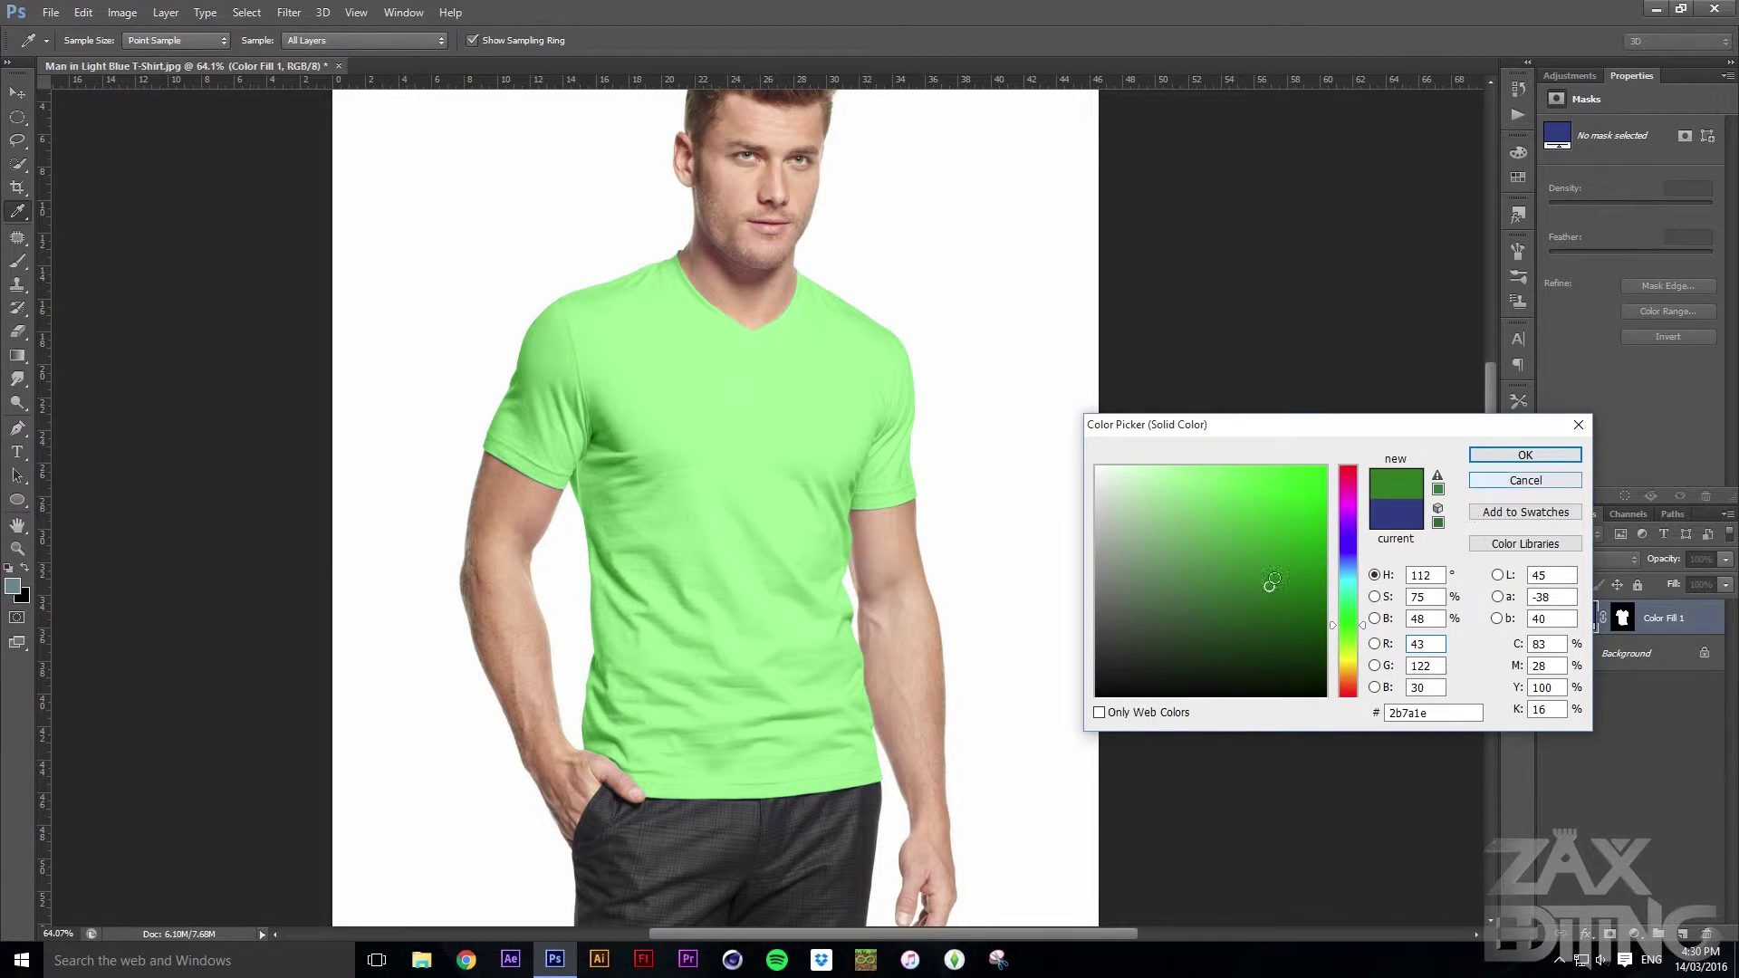
mouse_move(1147, 635)
mouse_down()
mouse_move(1146, 705)
mouse_move(1178, 685)
mouse_move(1197, 741)
mouse_up()
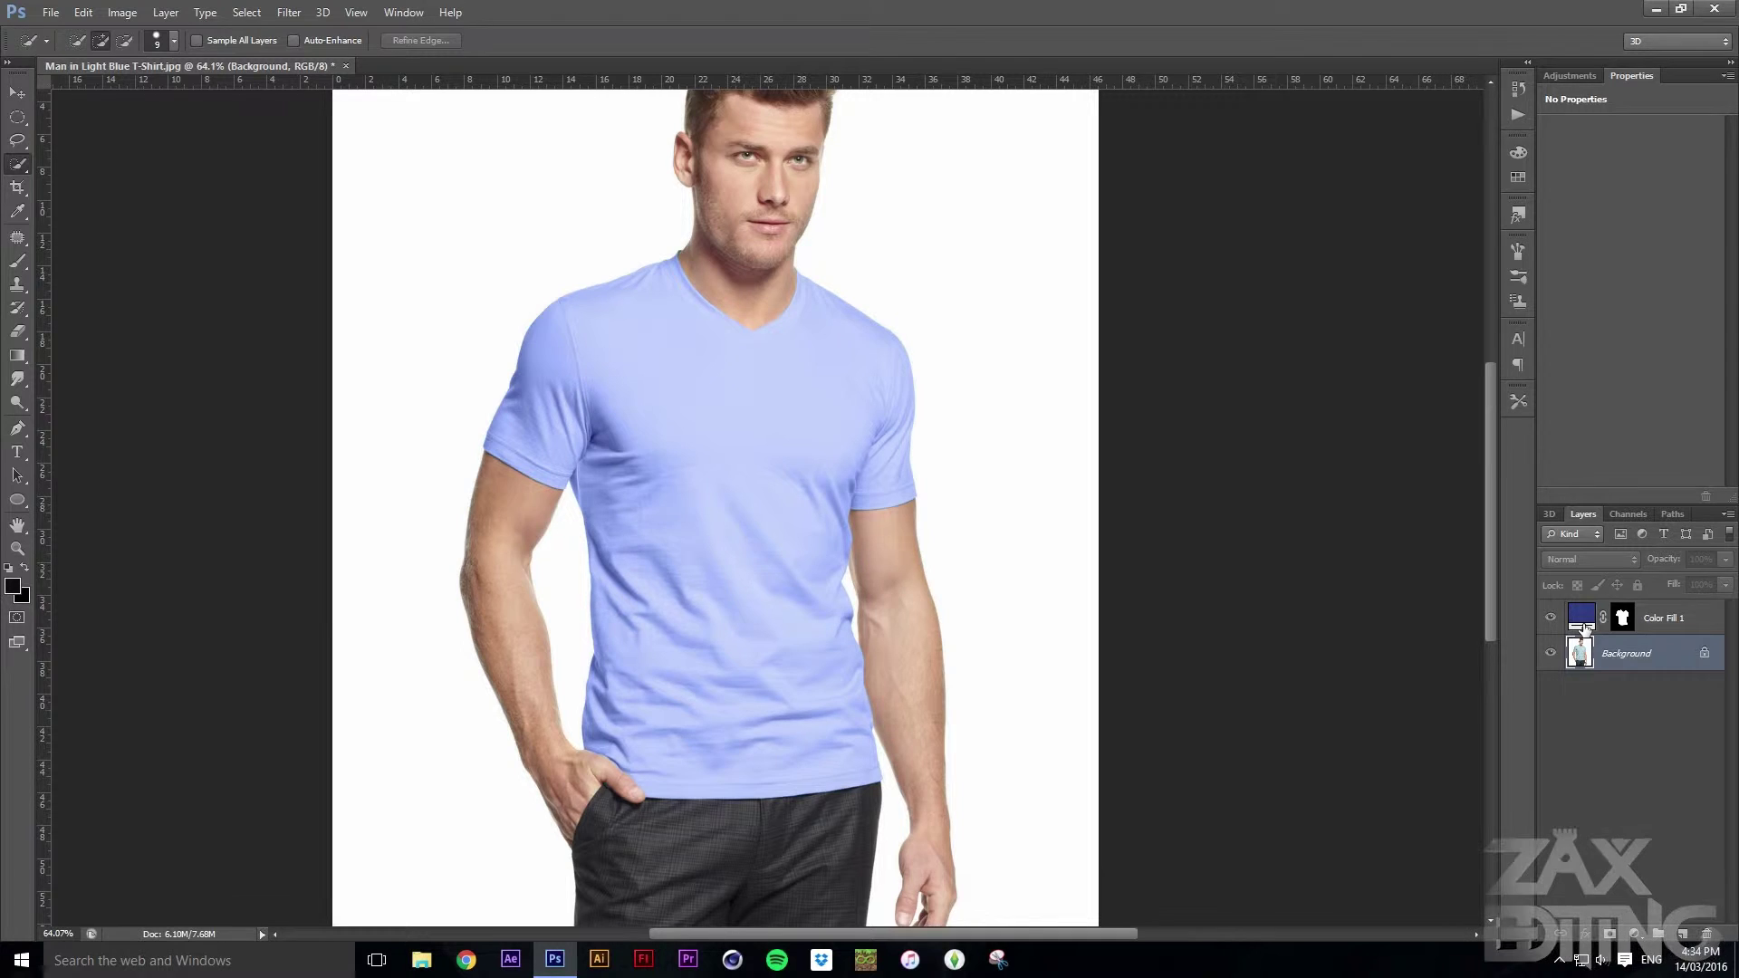
click(1552, 619)
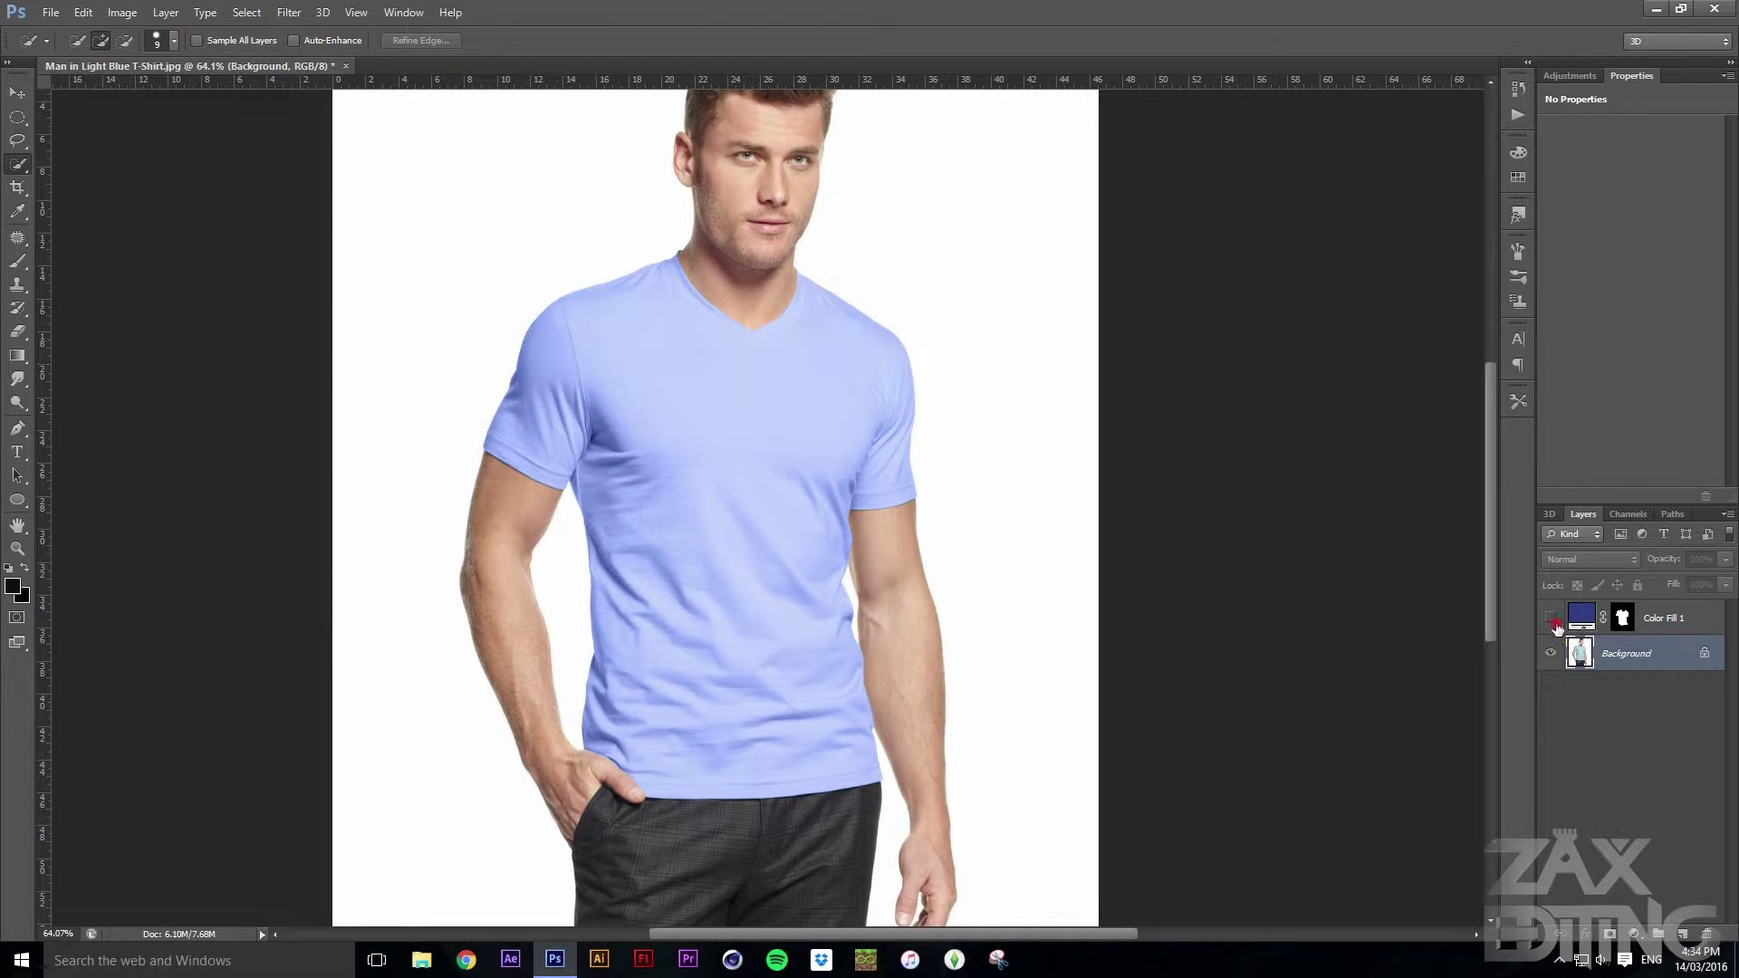
Duplicate the Background layer with Ctrl+J and hide the original Background layer
click(1671, 629)
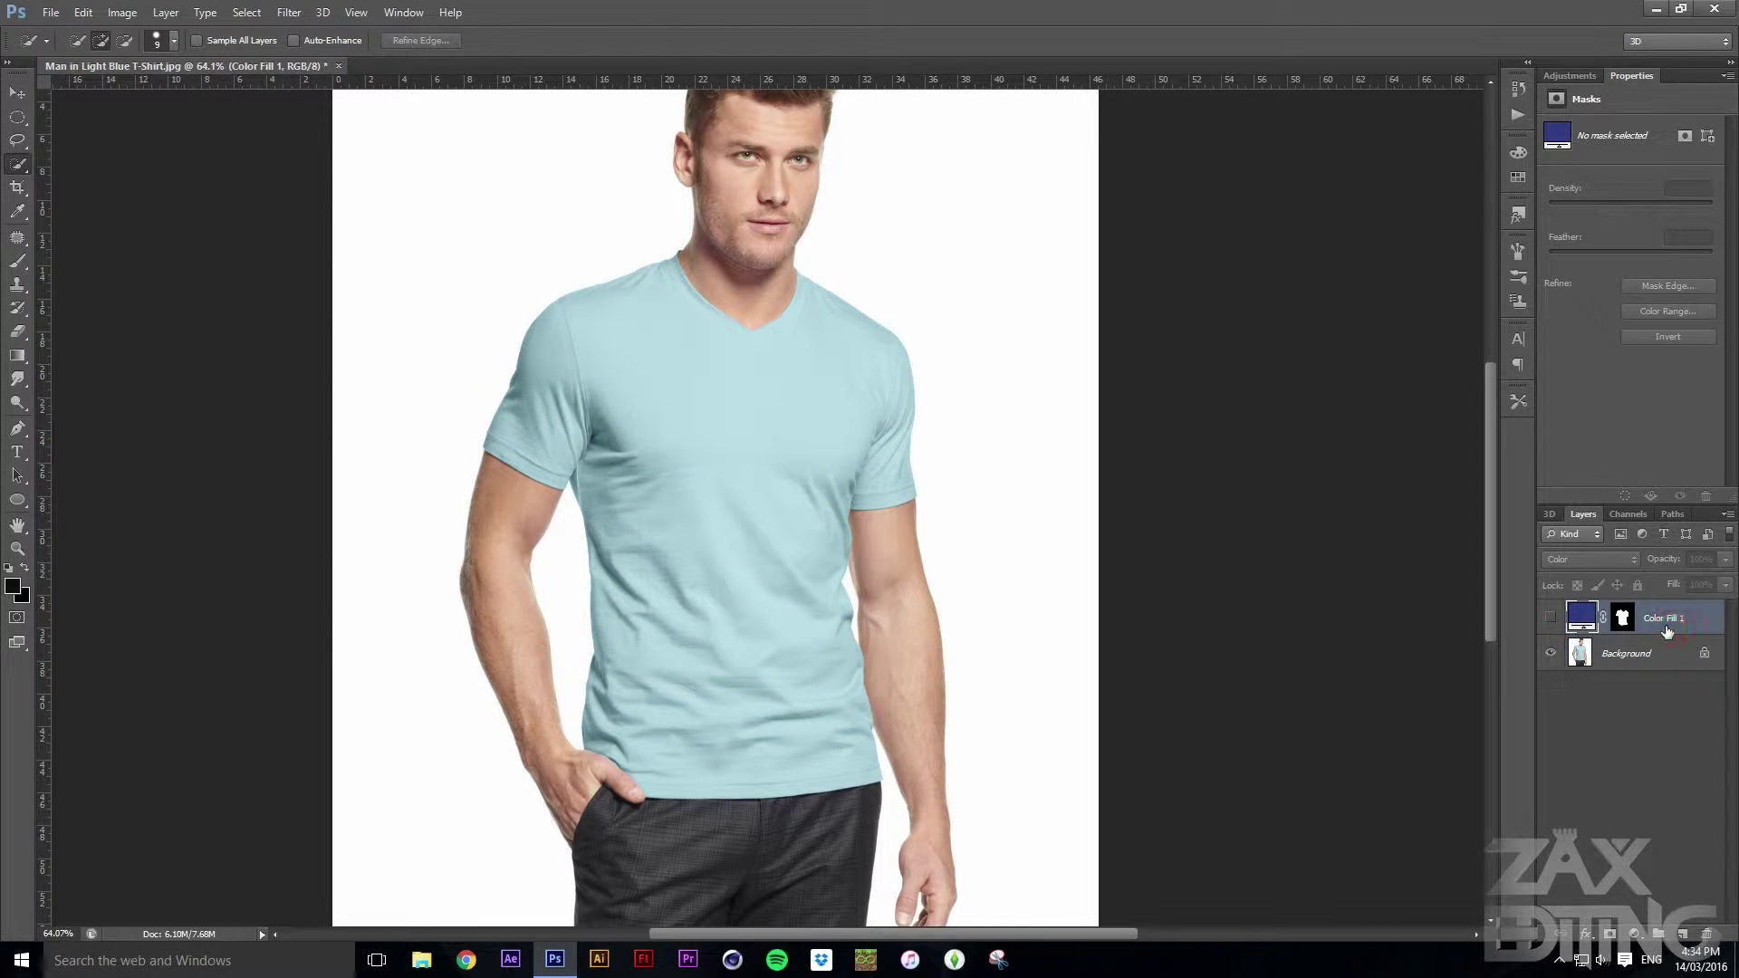
click(1620, 660)
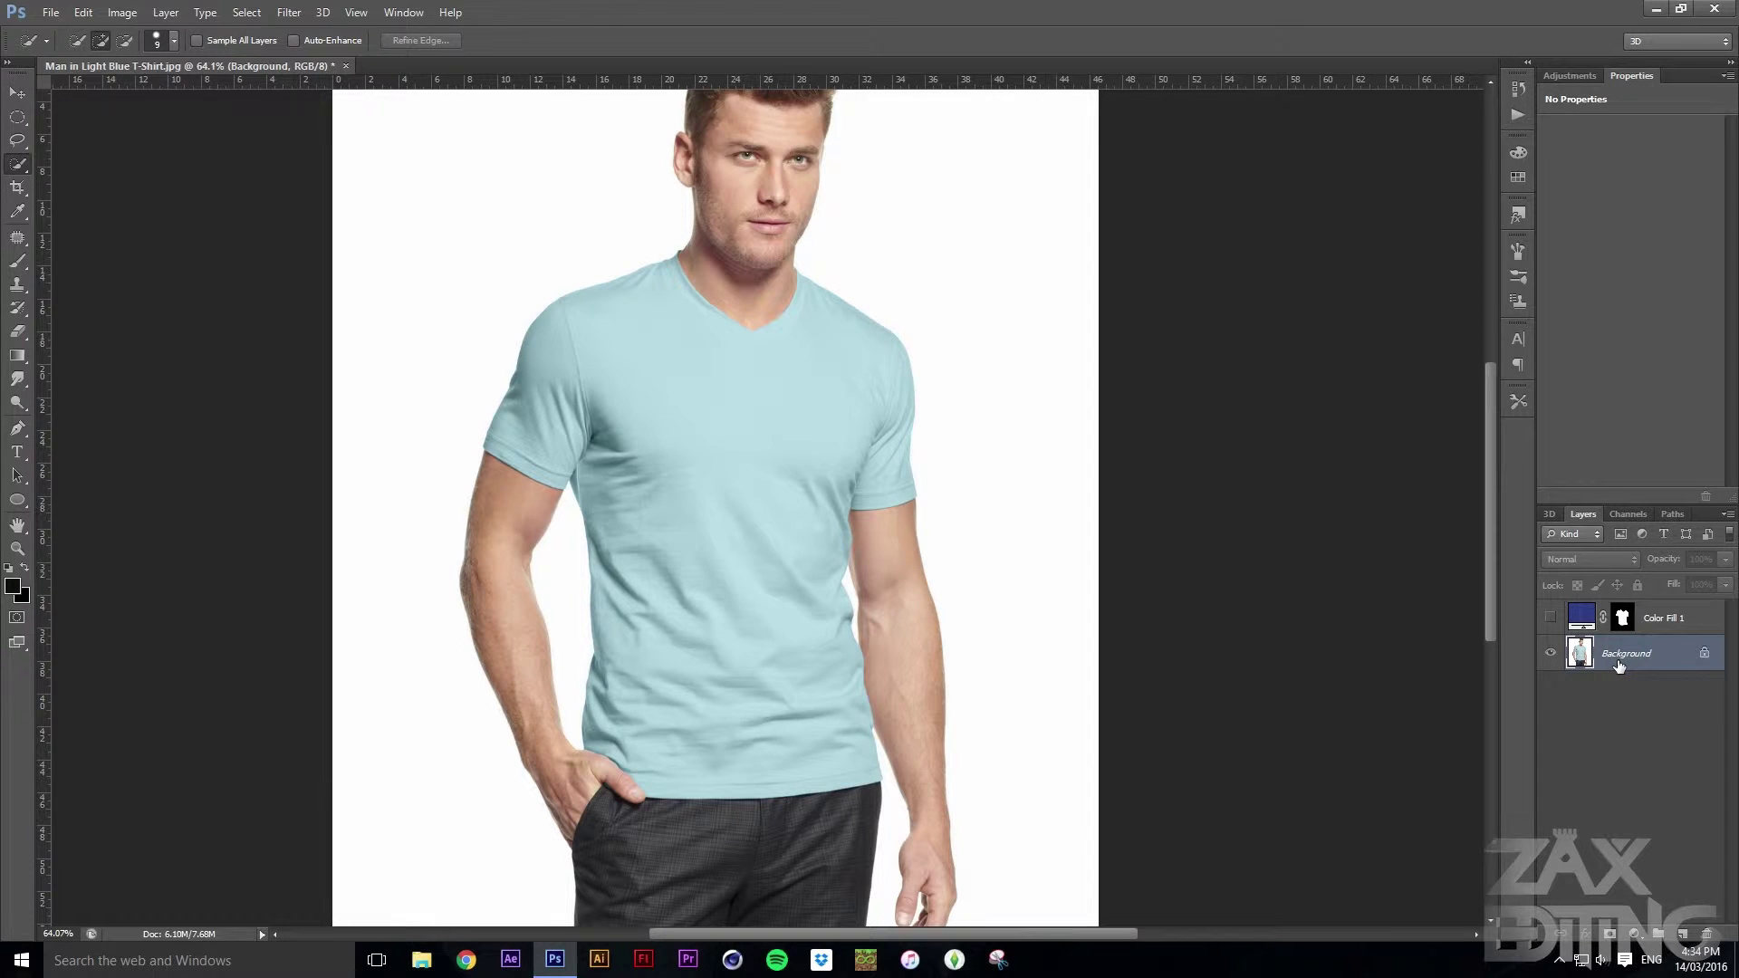
key(ctrl+j)
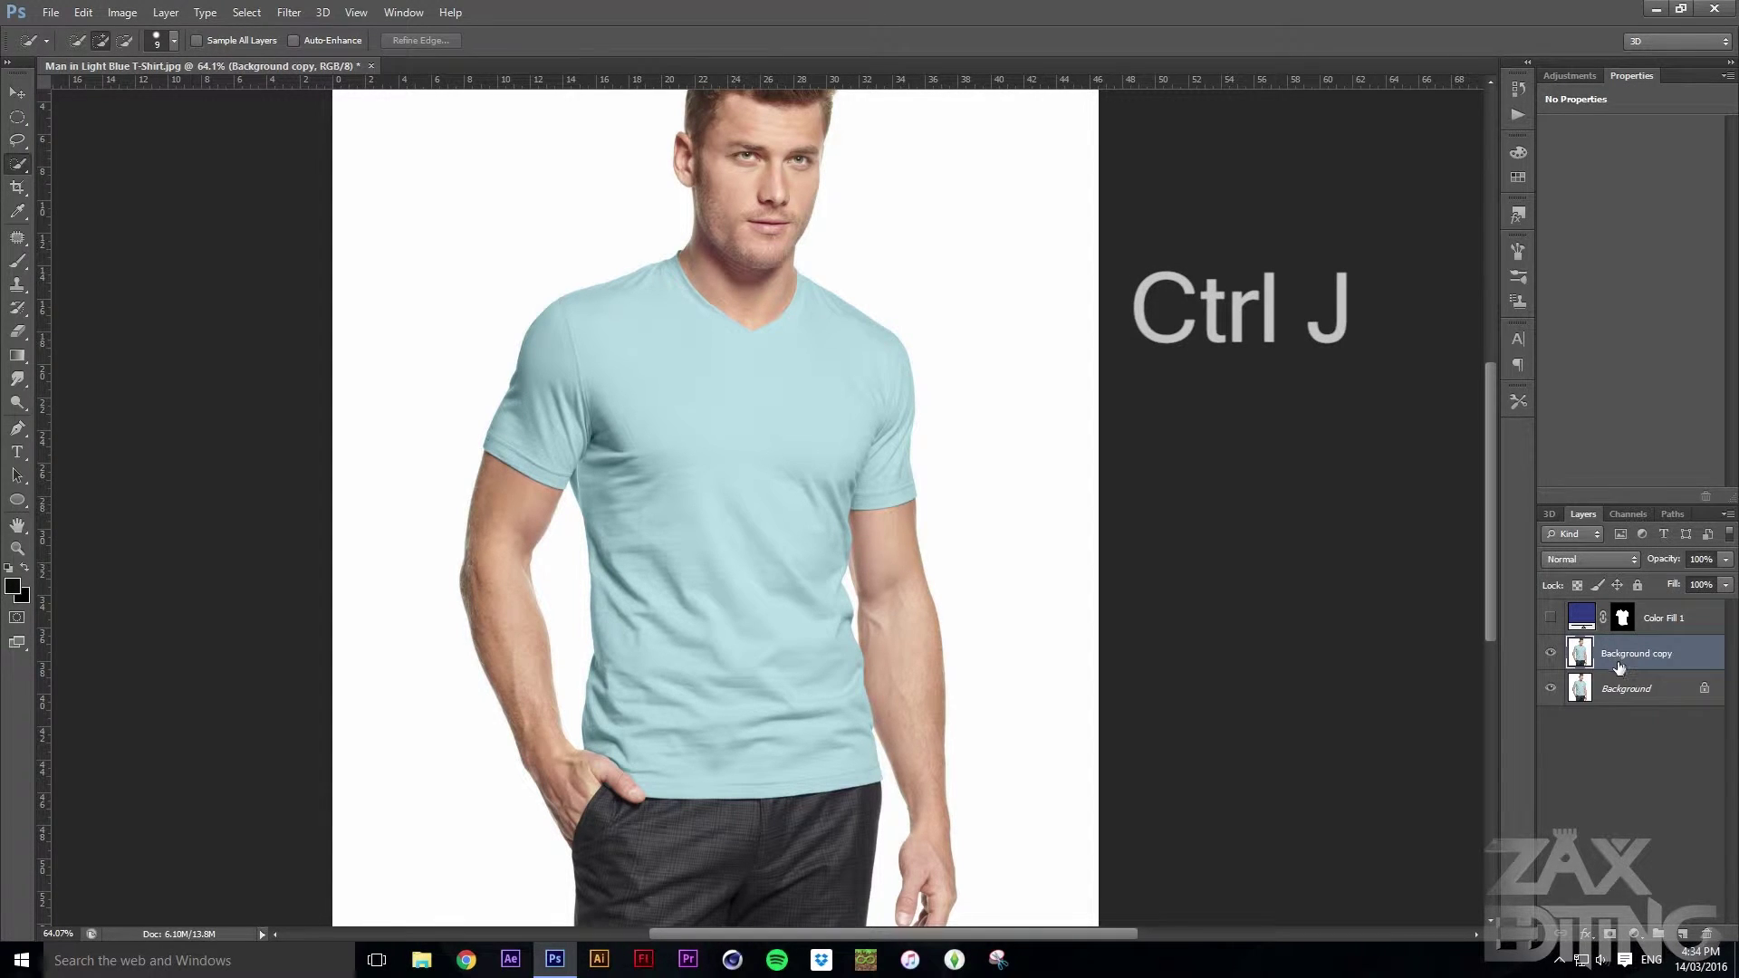
click(1551, 689)
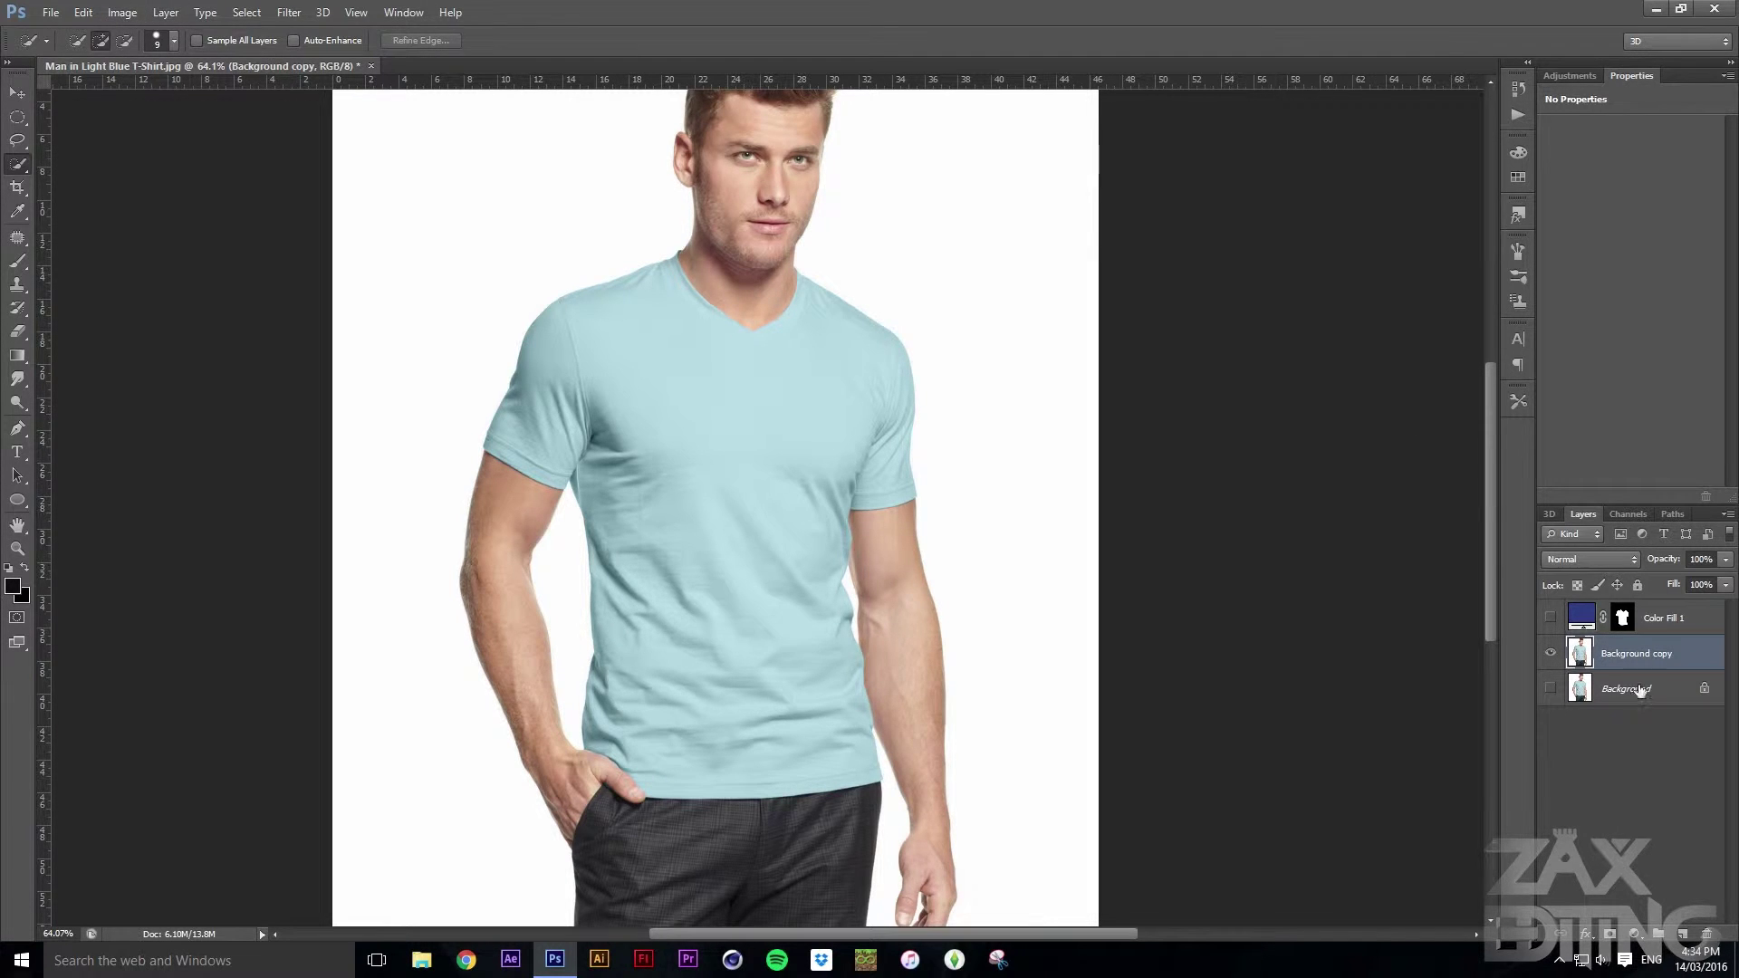
click(122, 13)
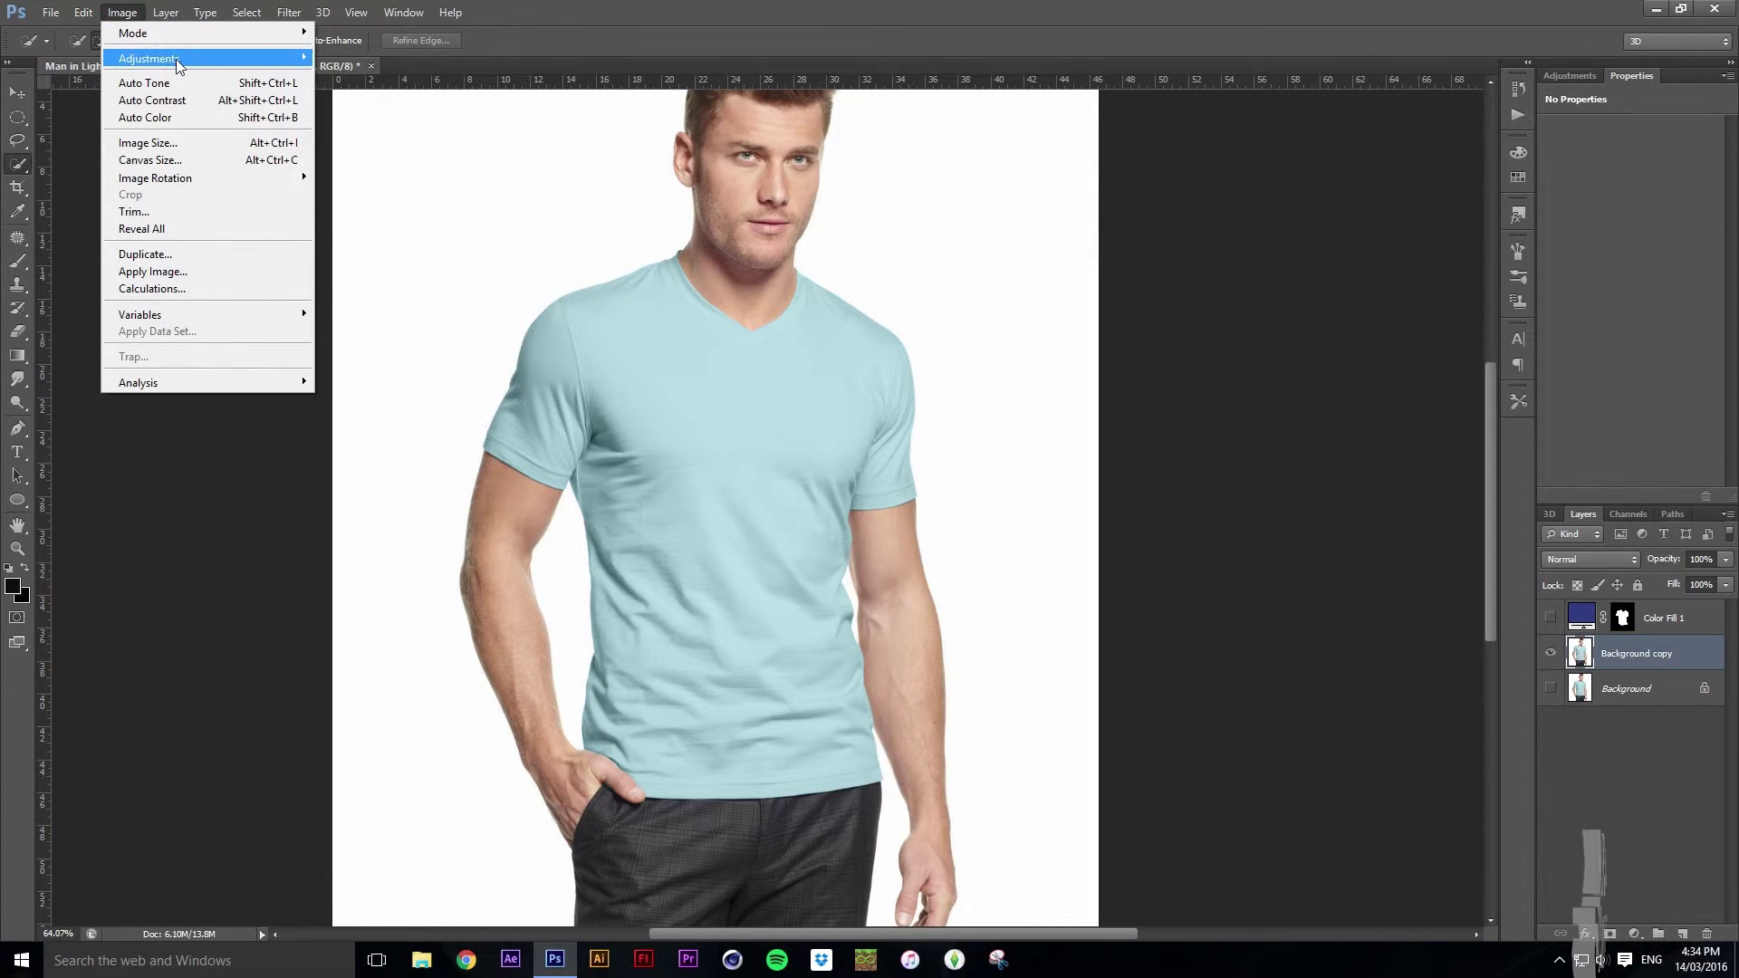
Open Replace Color and sample the shirt's blue plus the sleeve's shade with the add eyedropper
mouse_move(150, 58)
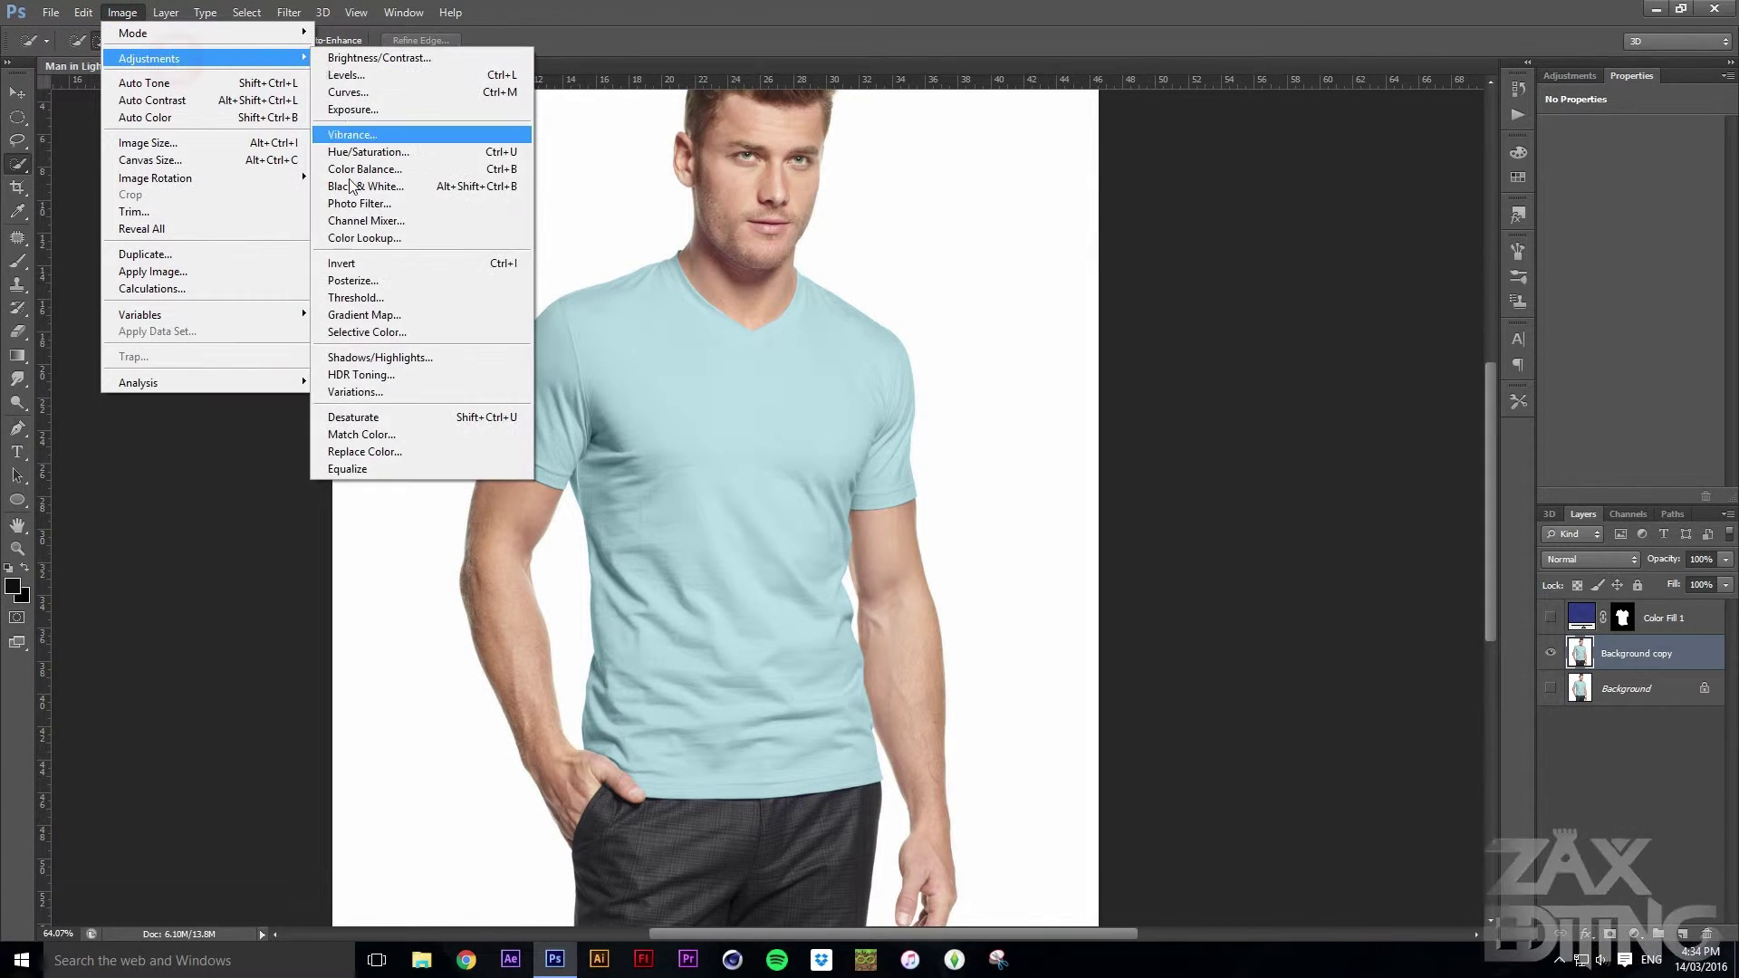
click(343, 451)
drag(1447, 246, 1309, 241)
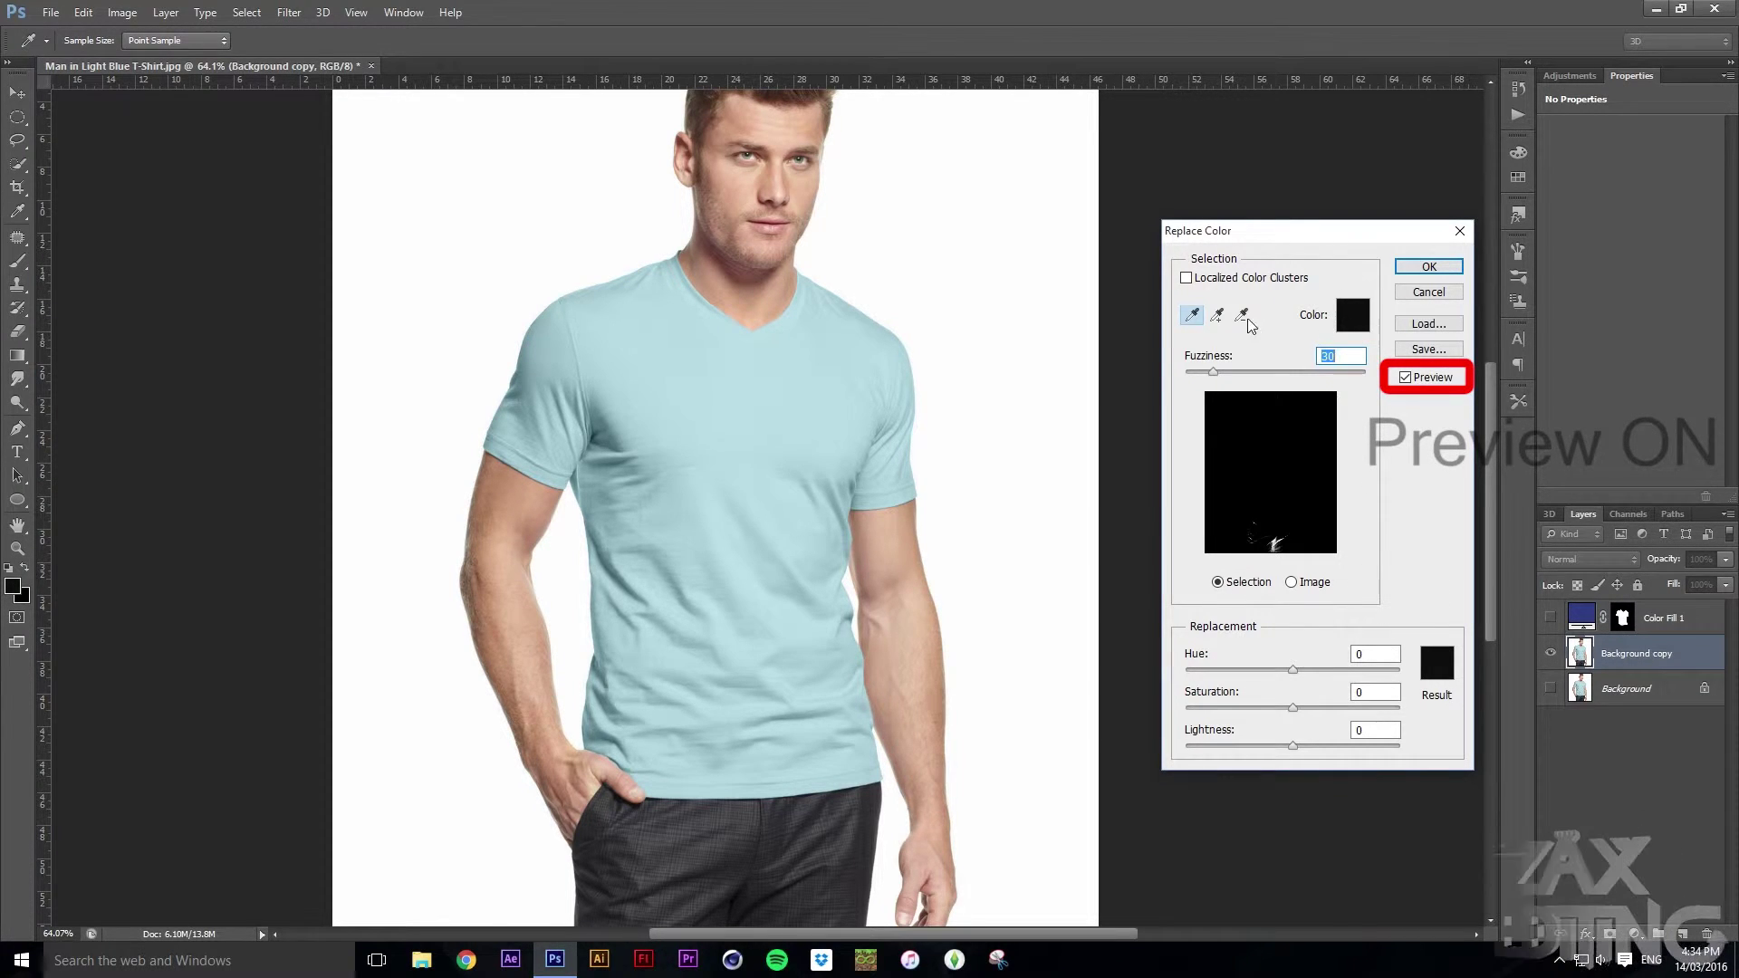
click(1219, 316)
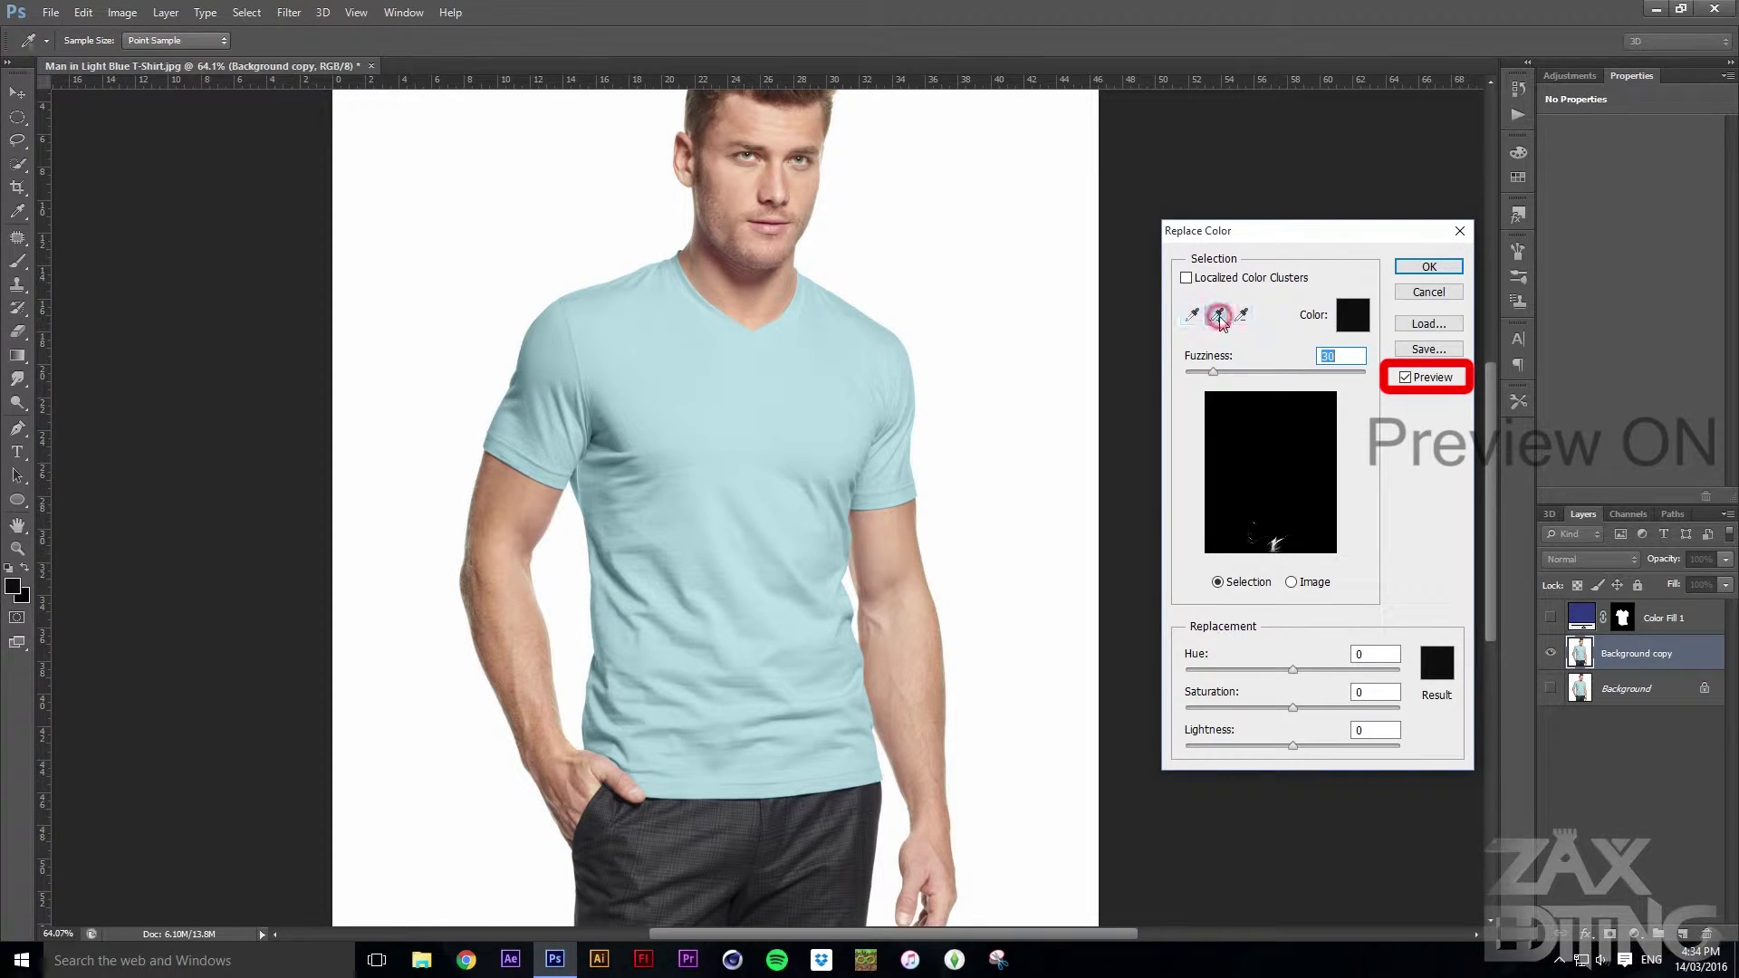
click(784, 398)
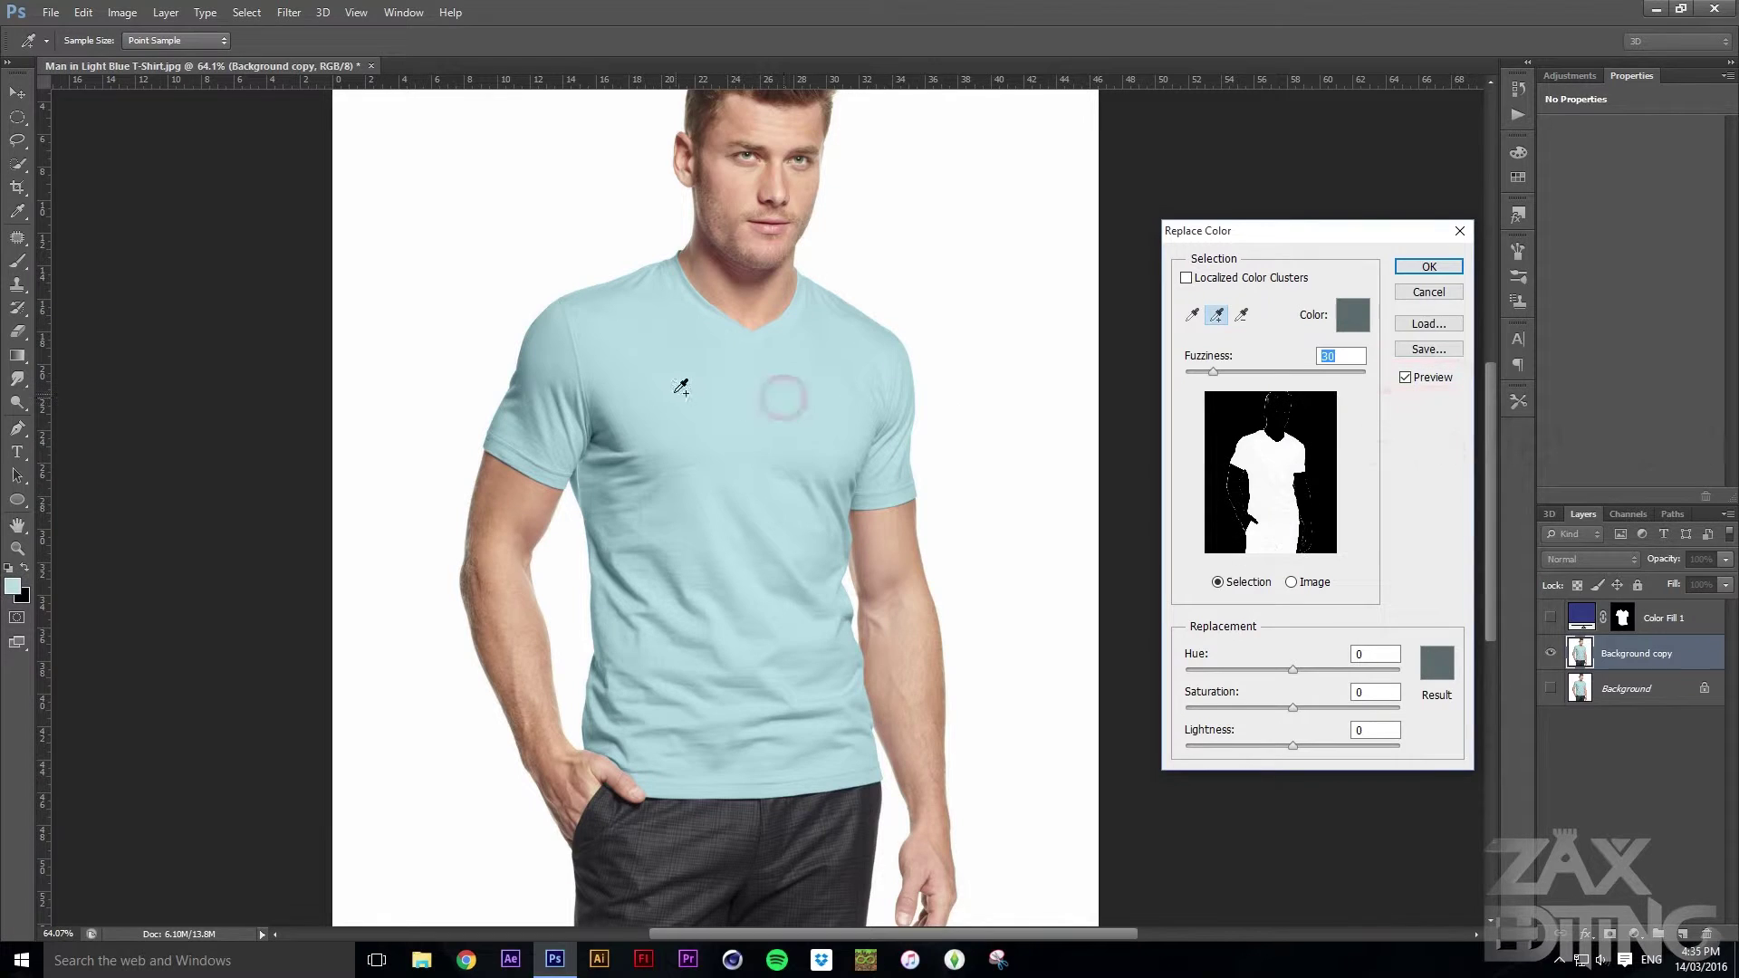
click(596, 436)
Set the replacement colour to black with Saturation -100 and Lightness around -90
click(1452, 678)
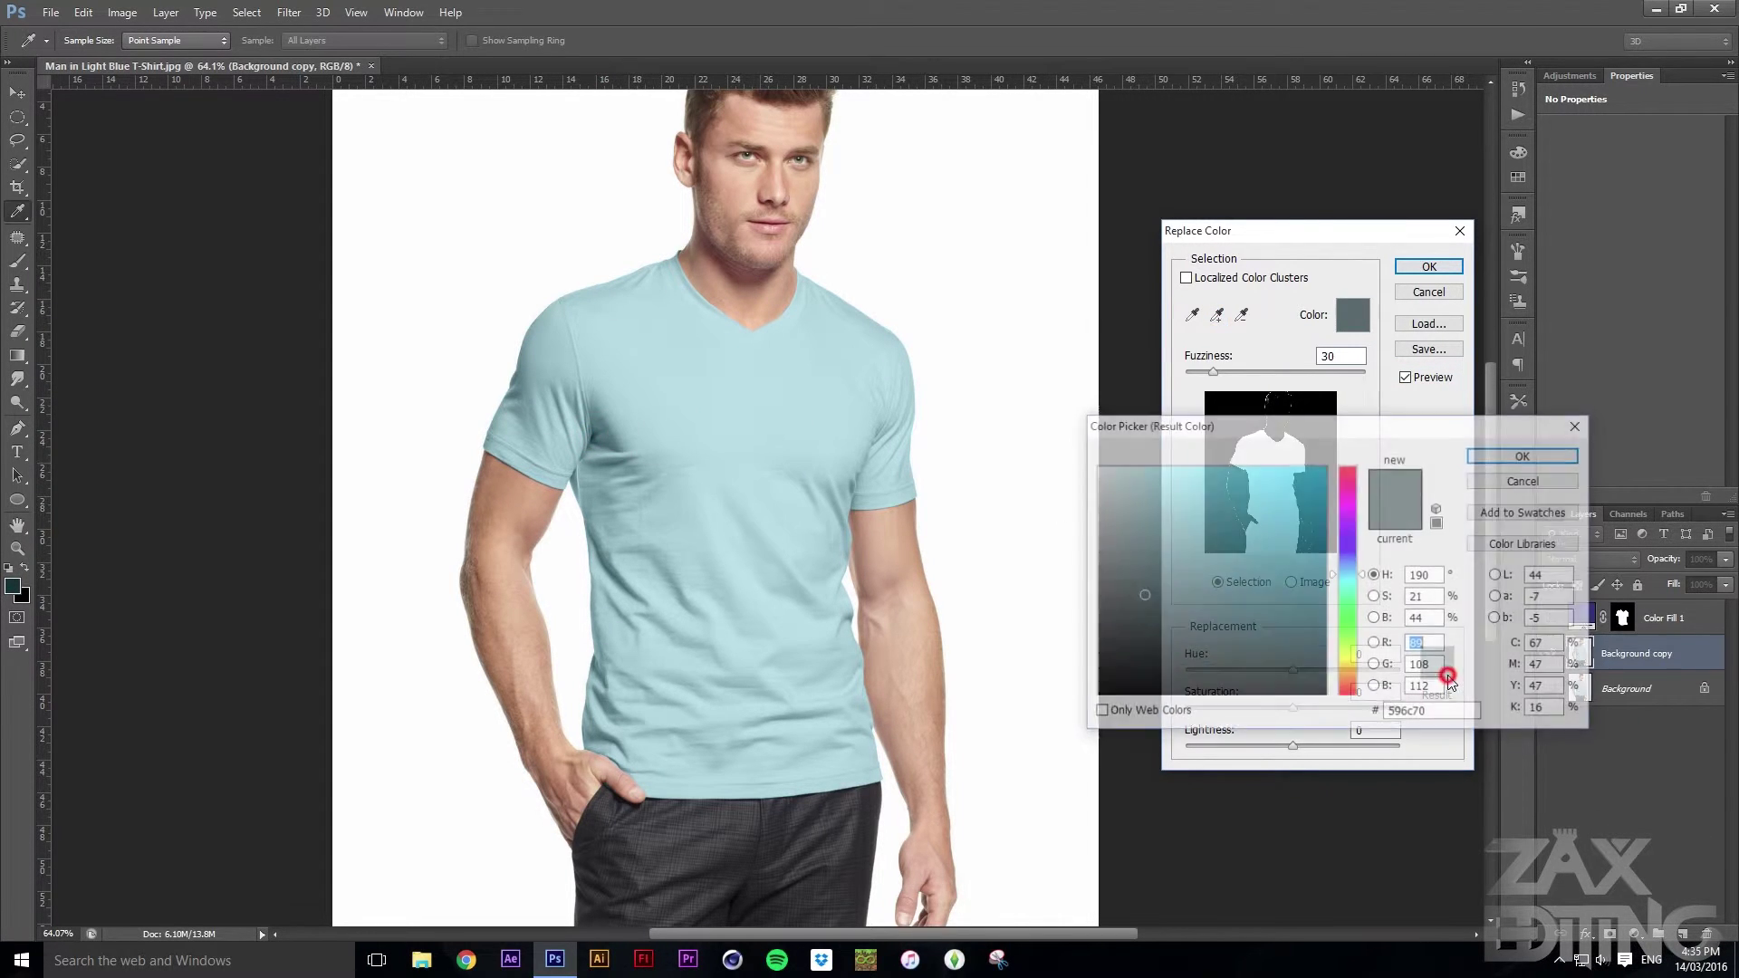
click(1143, 671)
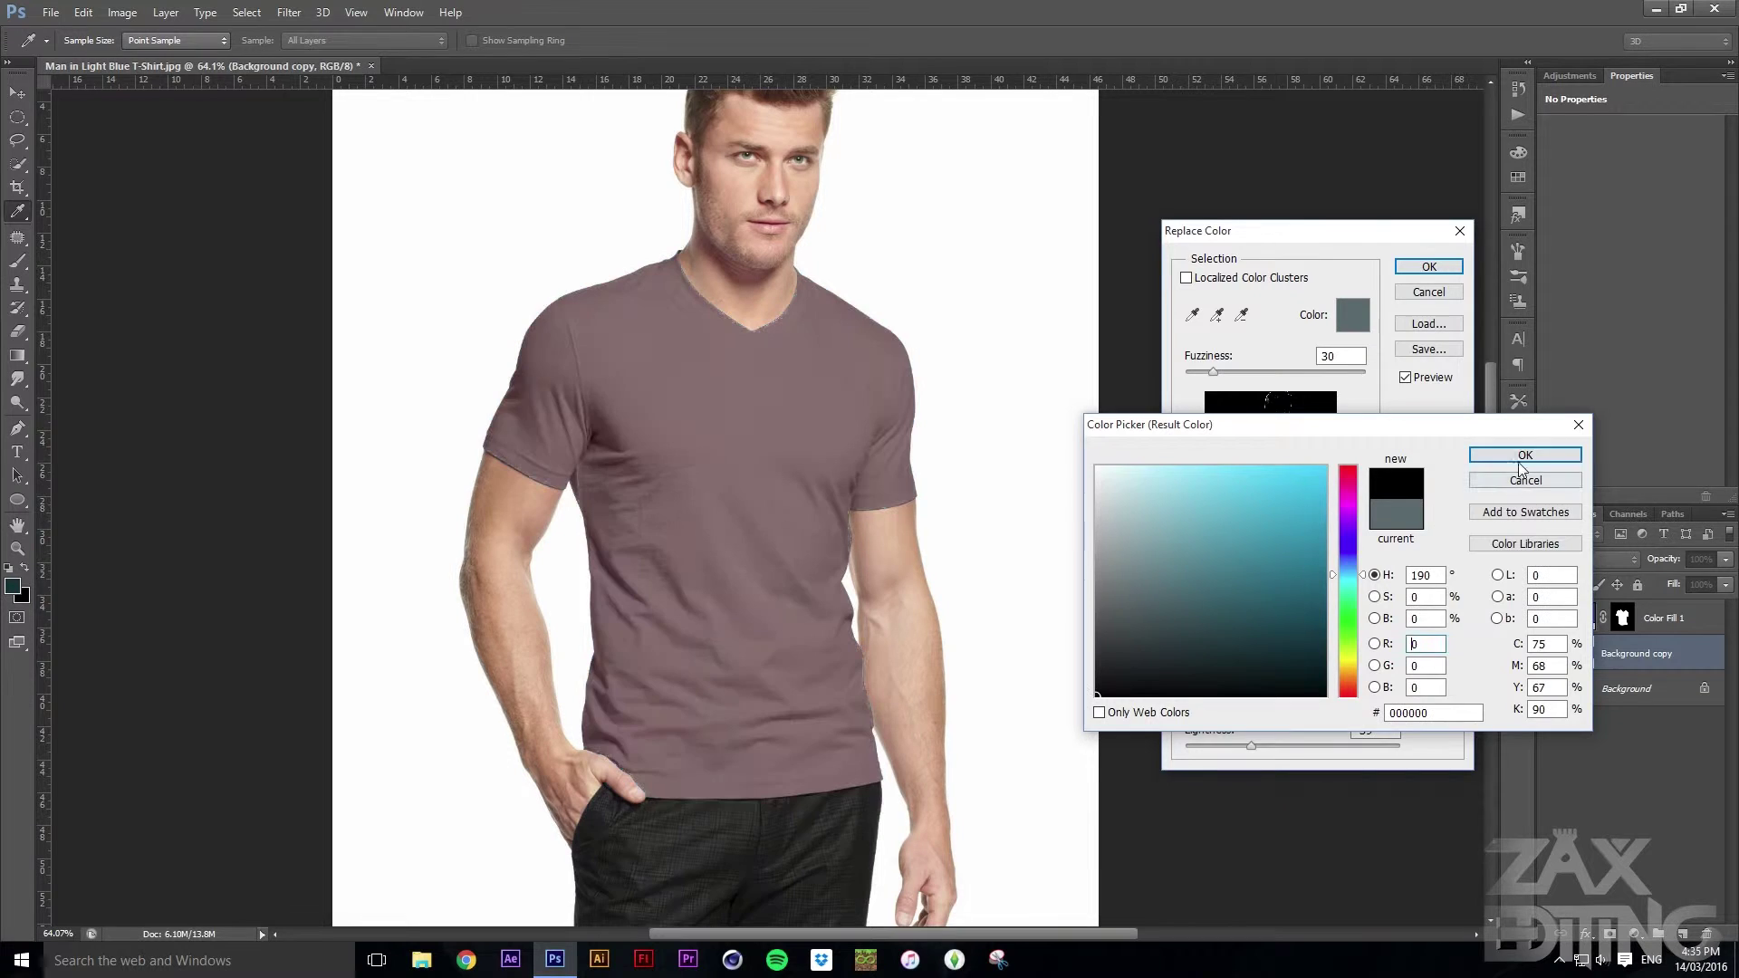
click(1525, 455)
drag(1281, 708, 1196, 745)
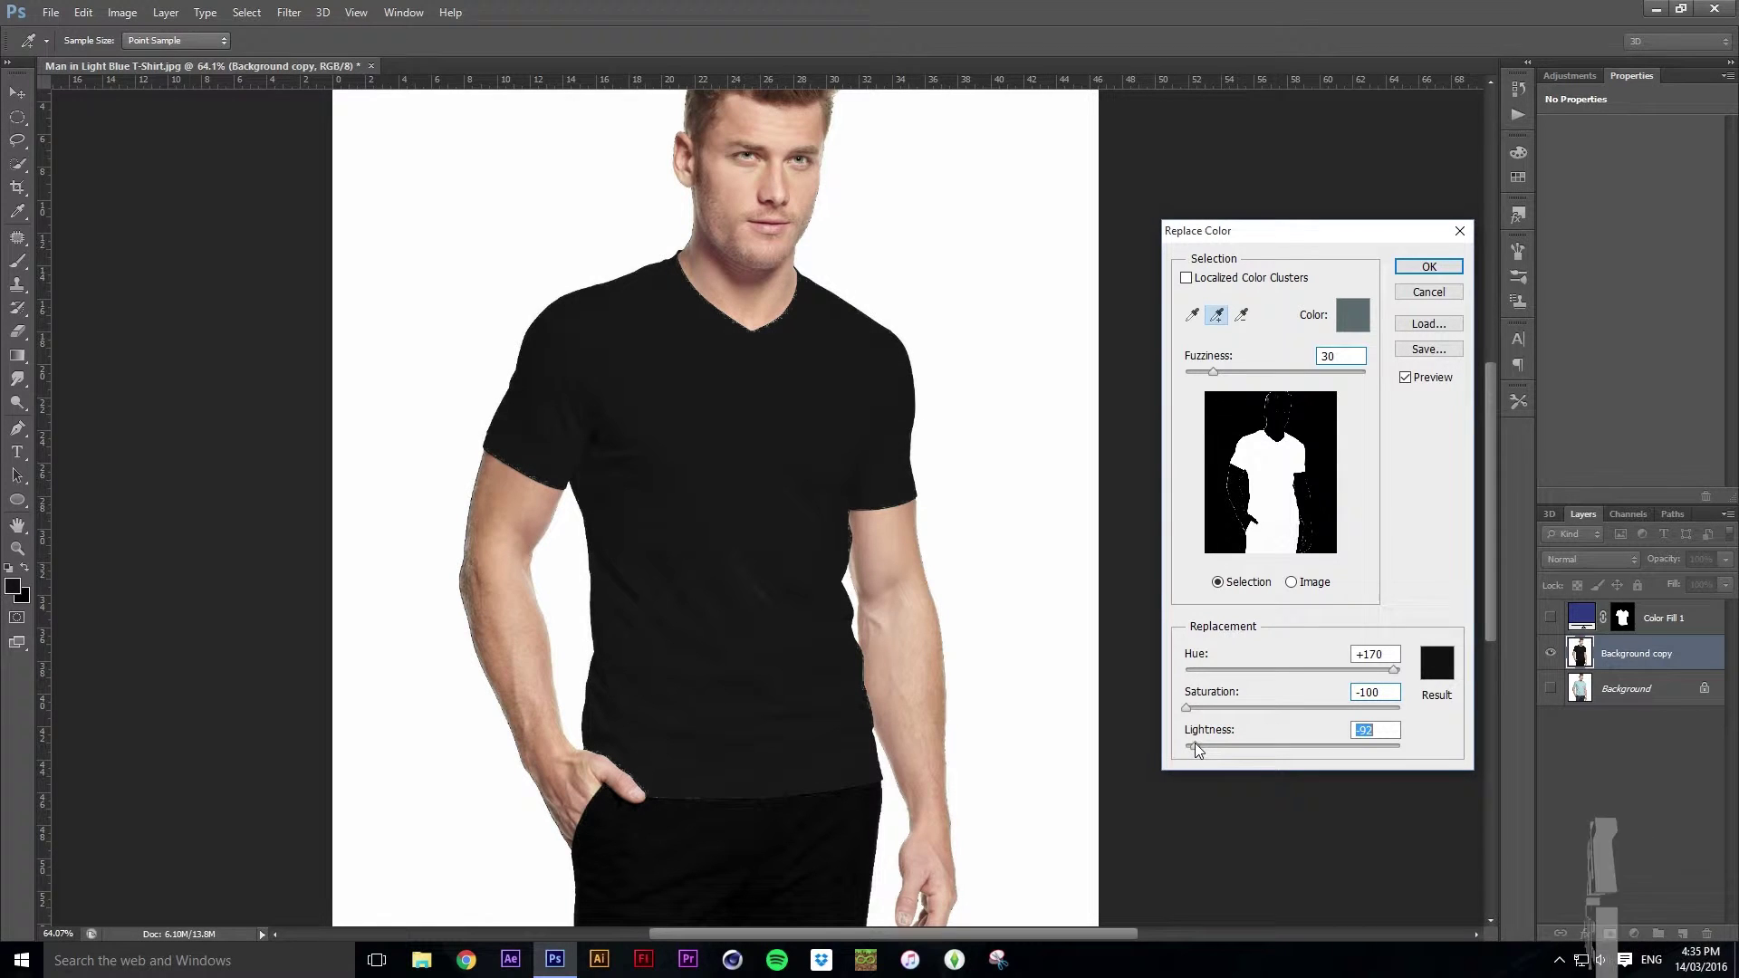
drag(1194, 743, 1199, 743)
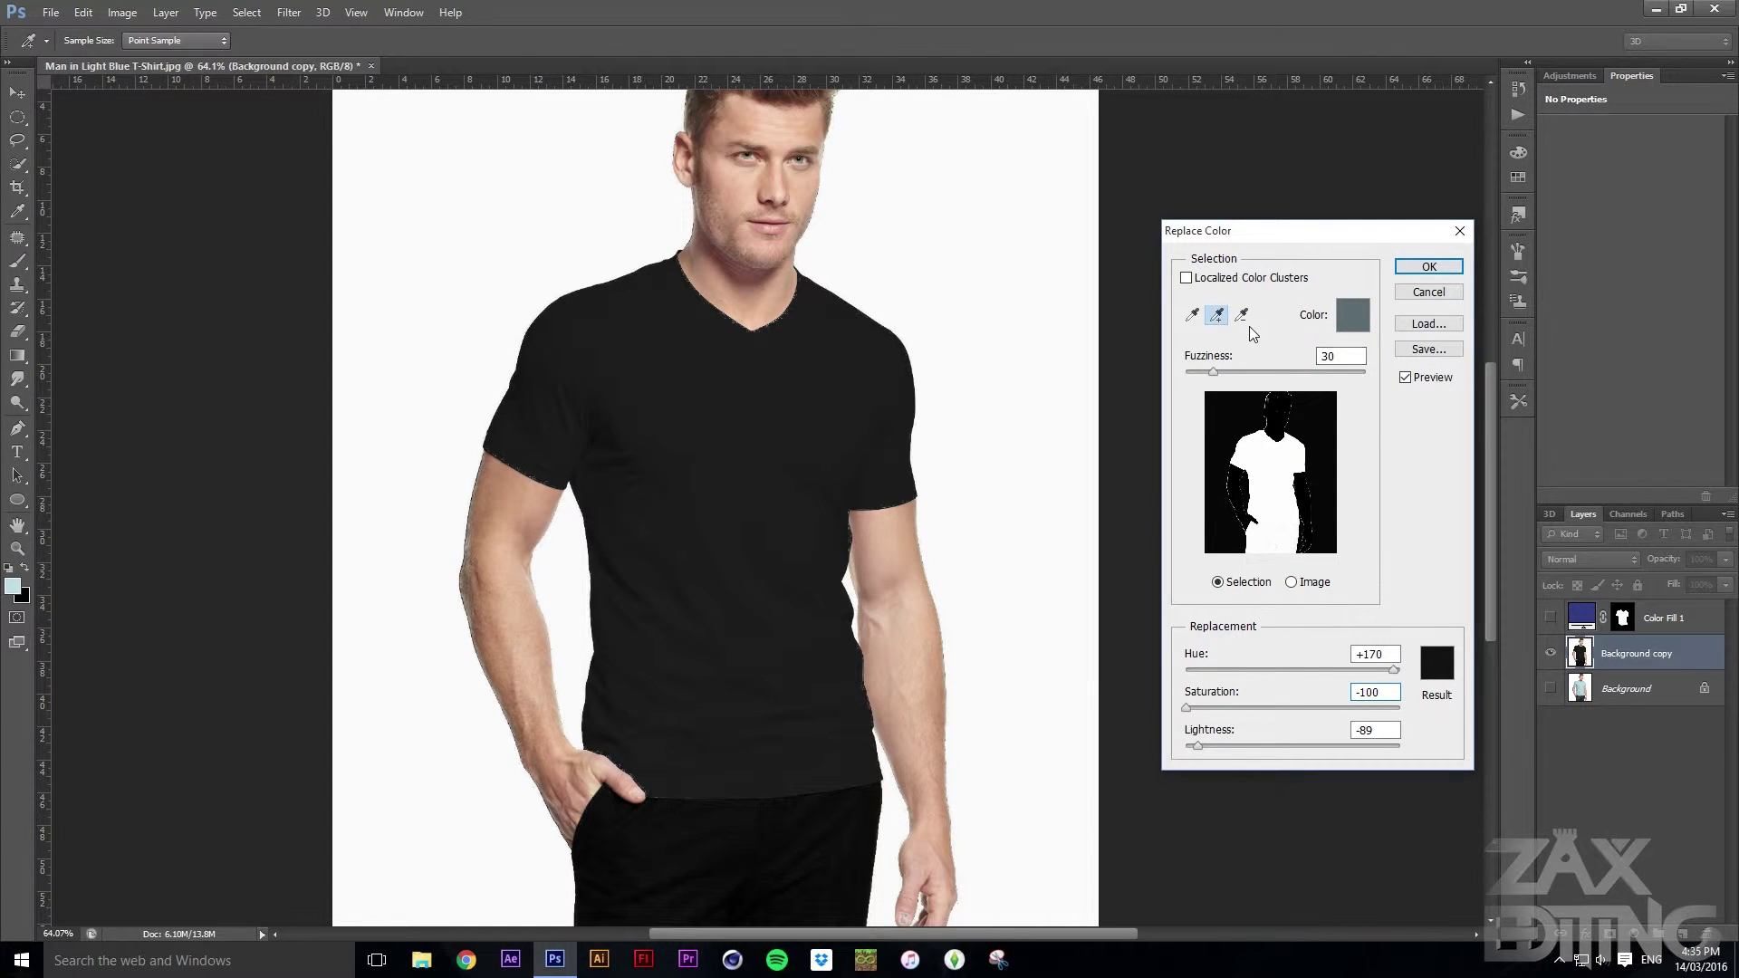
Exclude the trousers and hair from the selection and resample several areas of the shirt's blue
click(1266, 398)
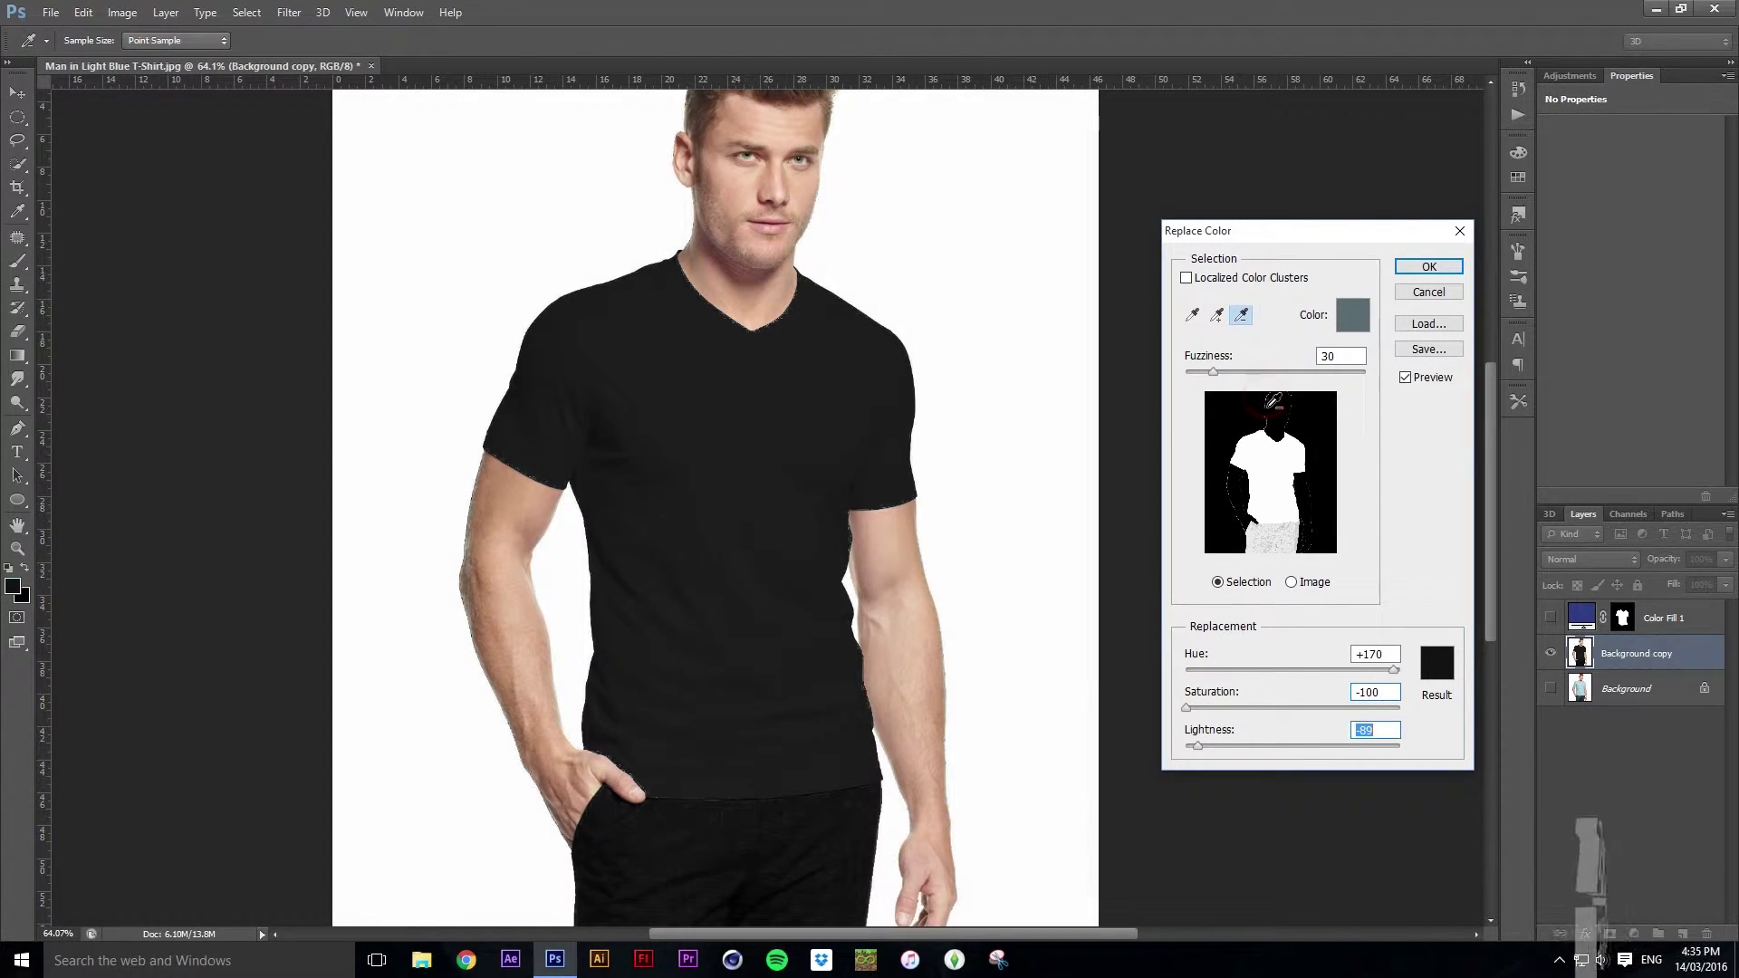
click(691, 133)
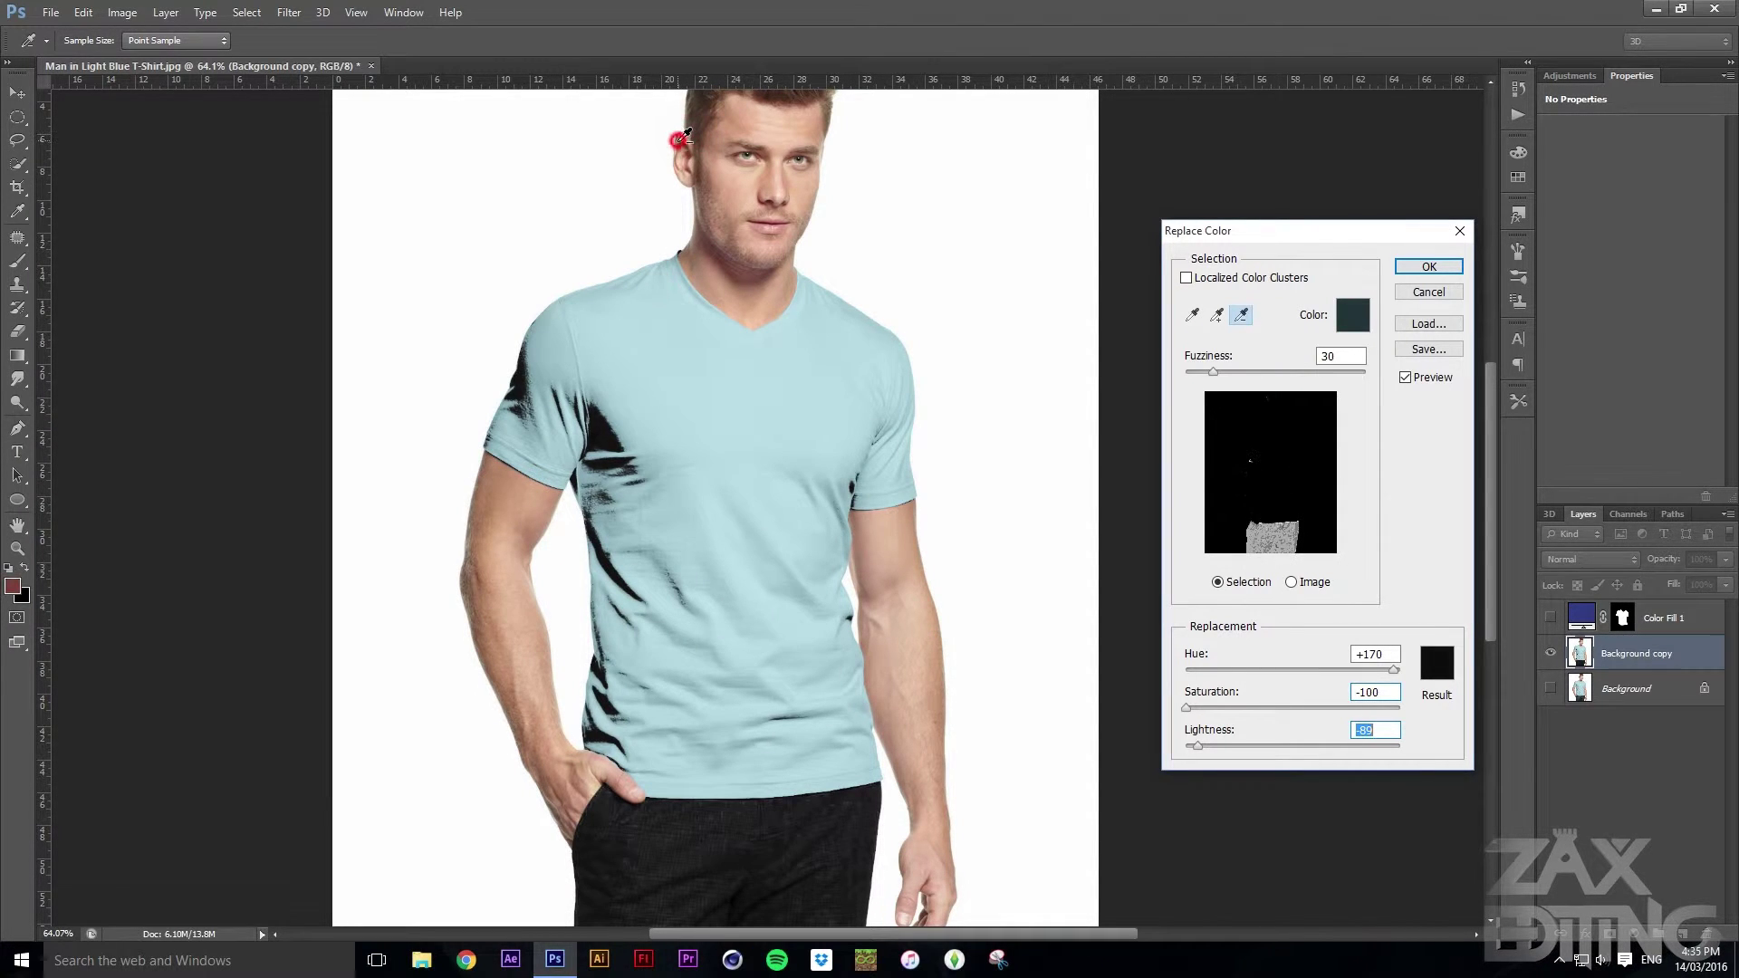
click(1250, 532)
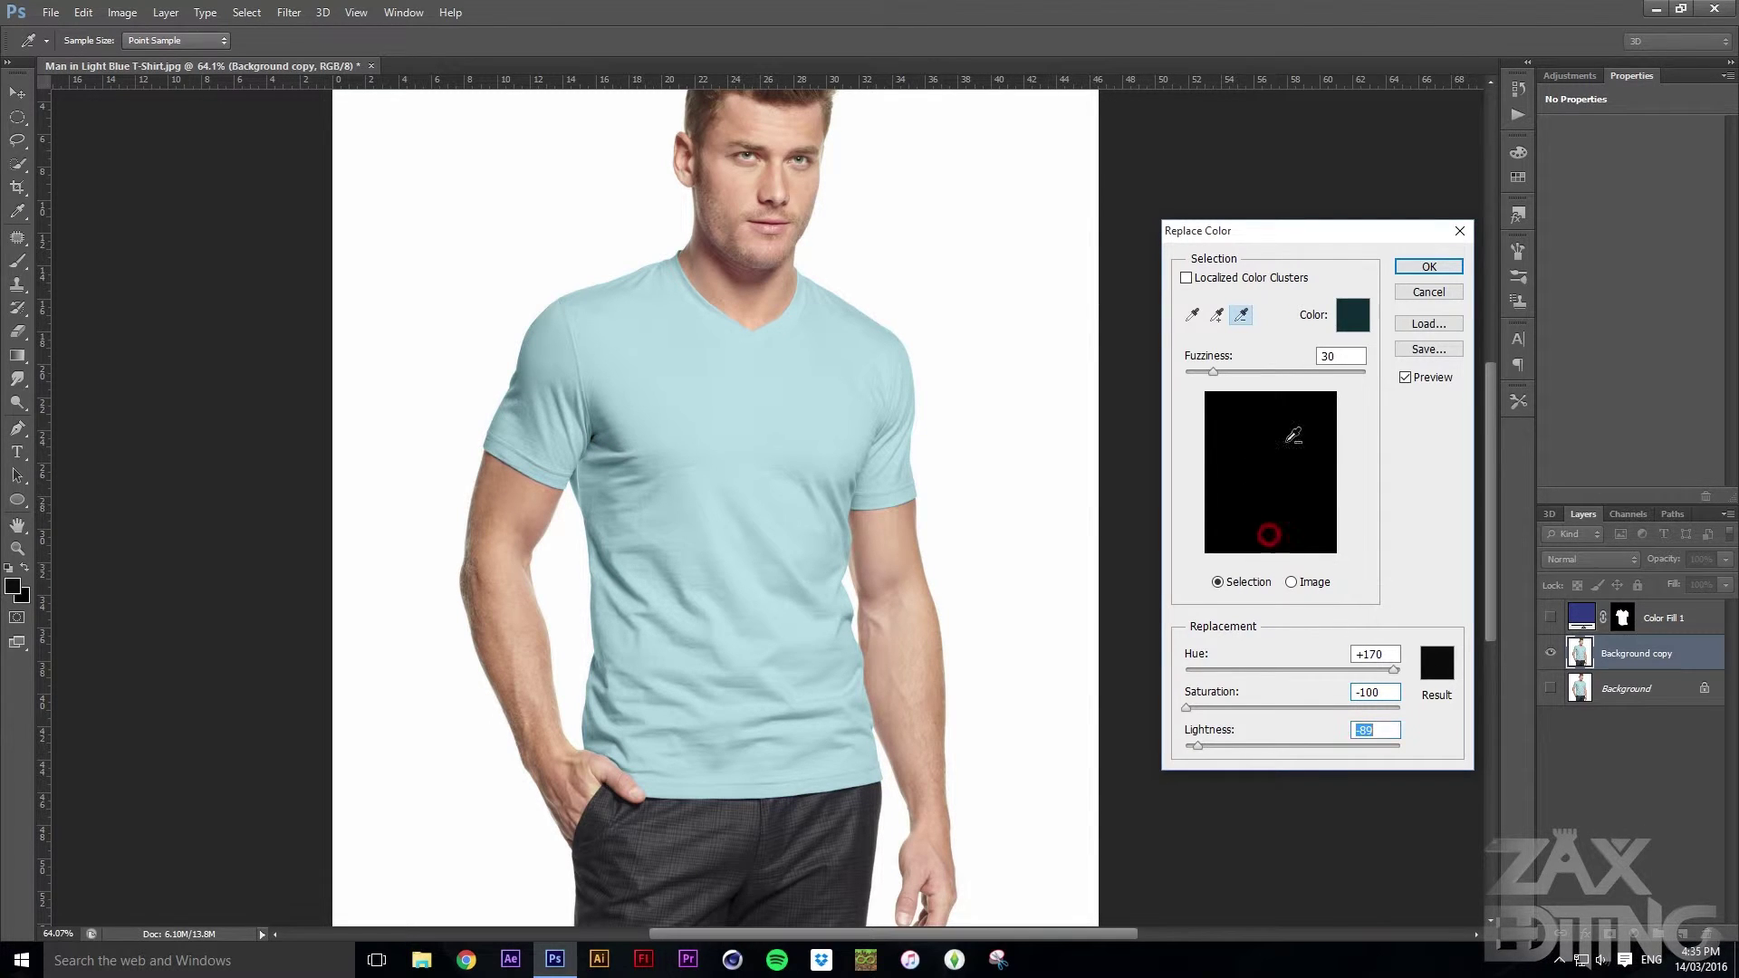
click(759, 424)
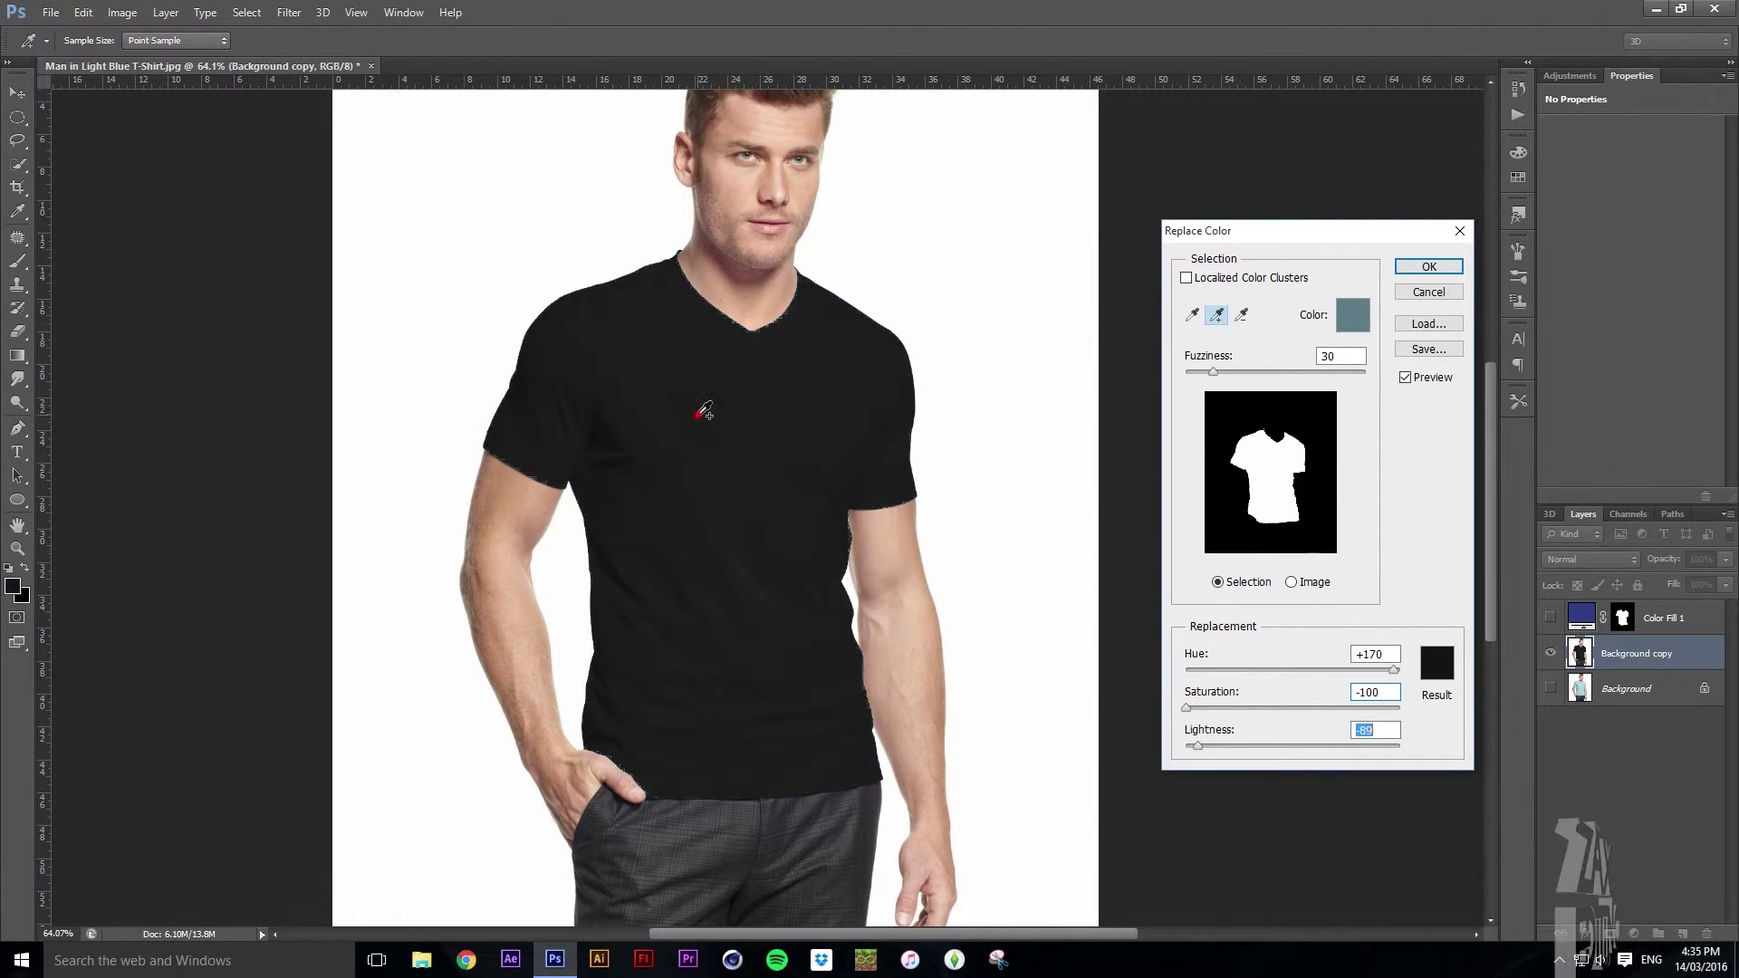
click(757, 583)
click(767, 584)
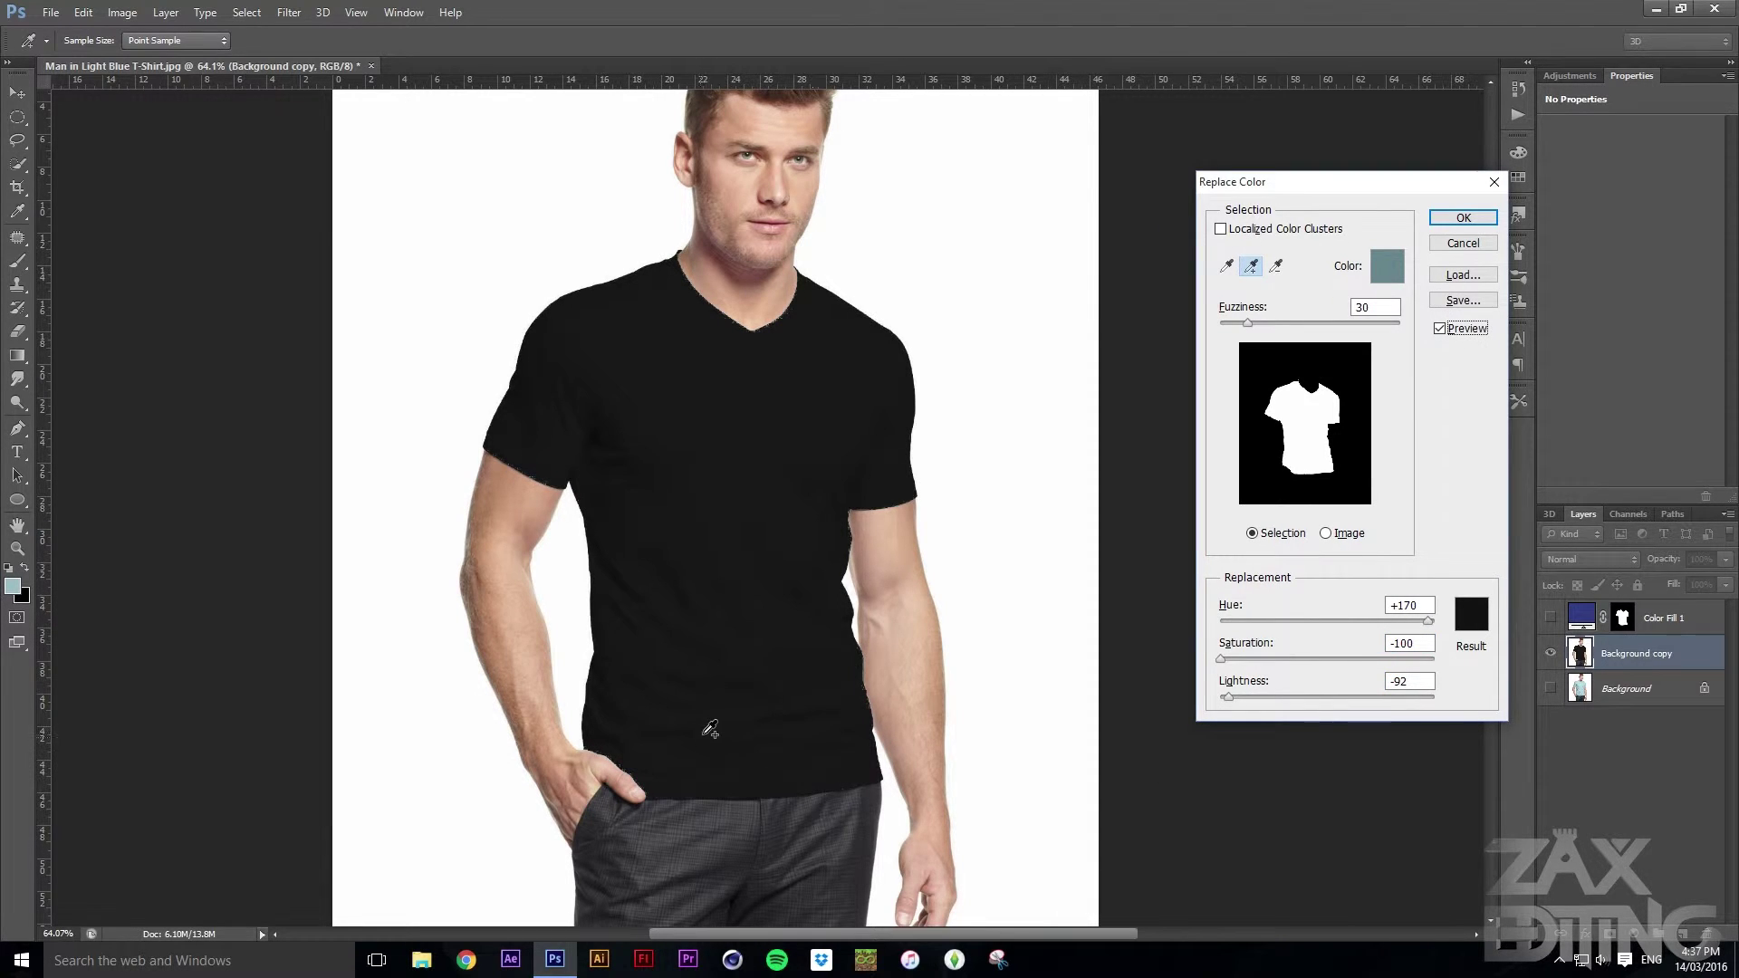
click(1463, 218)
key(w)
scroll(619, 765, up, 1)
scroll(618, 766, up, 8)
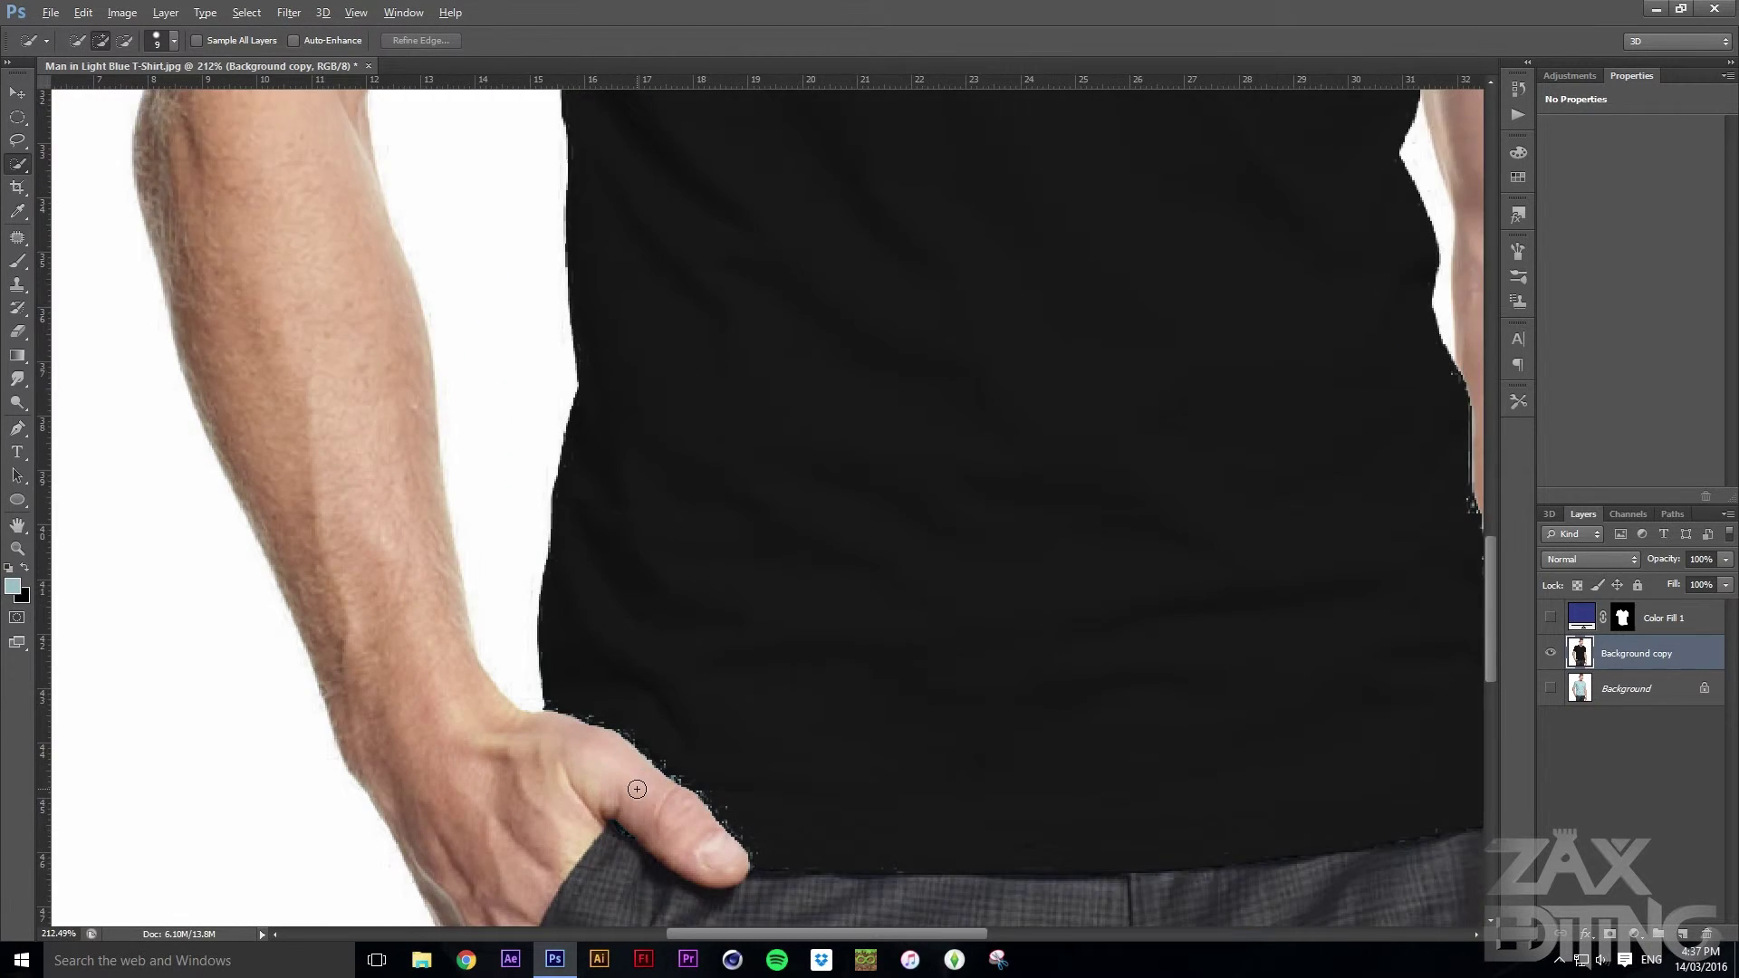
drag(743, 757, 714, 632)
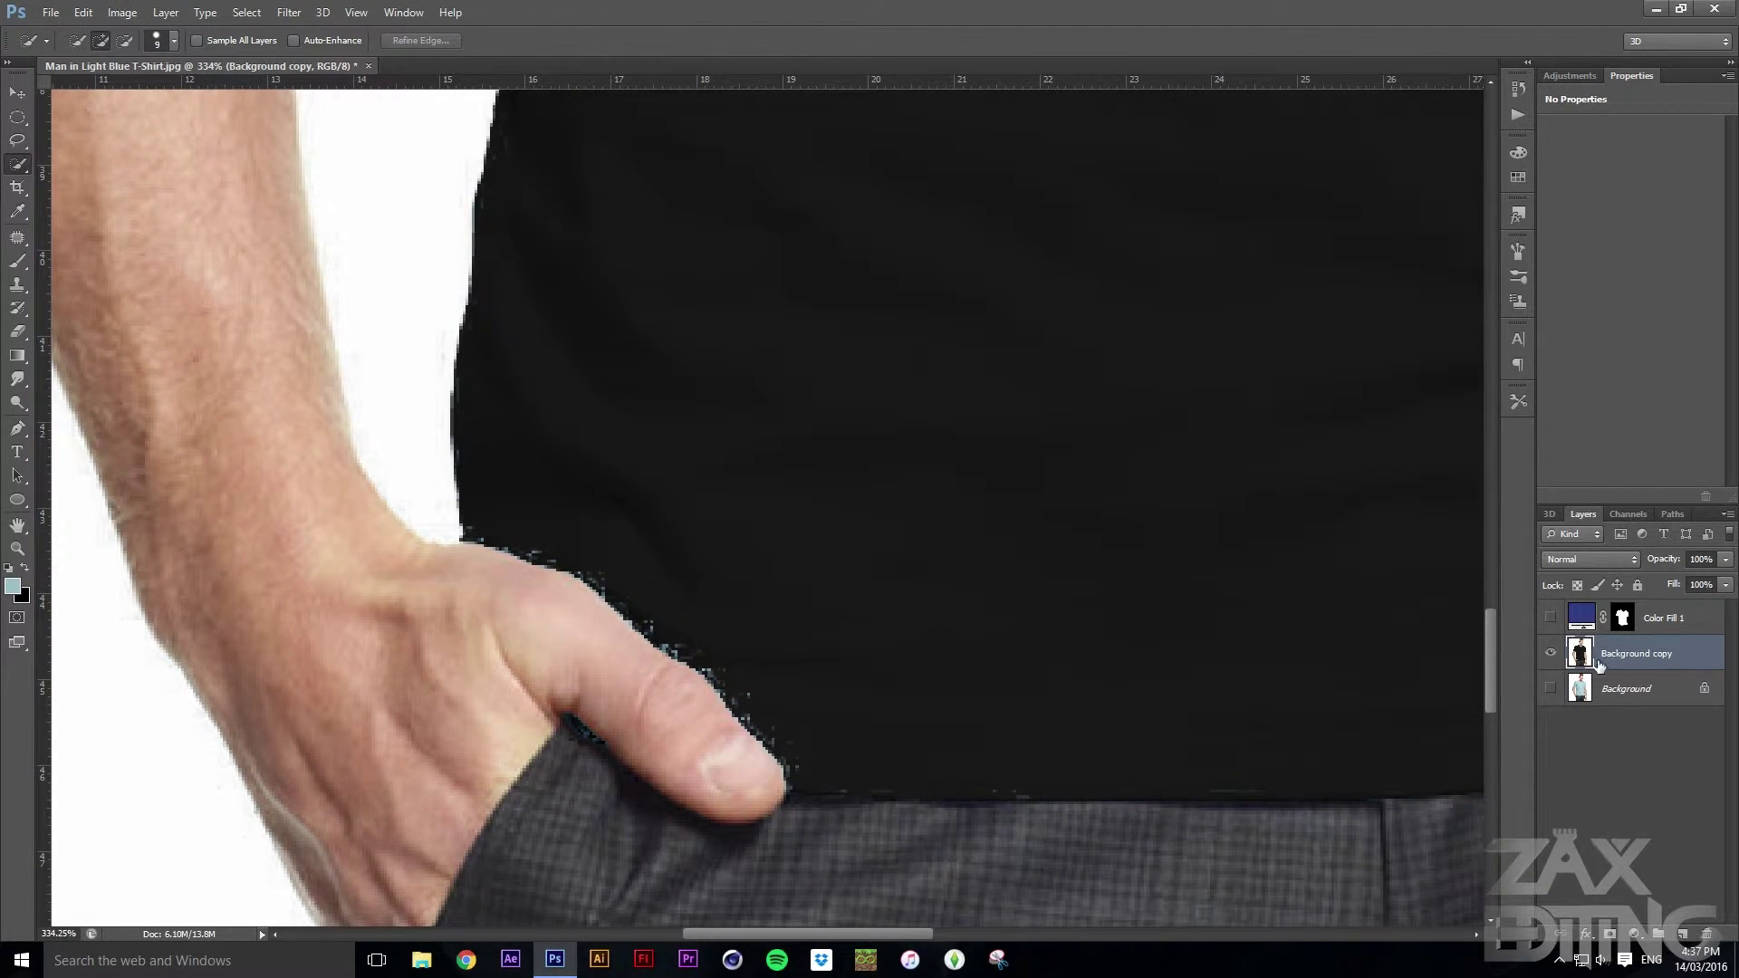
click(115, 11)
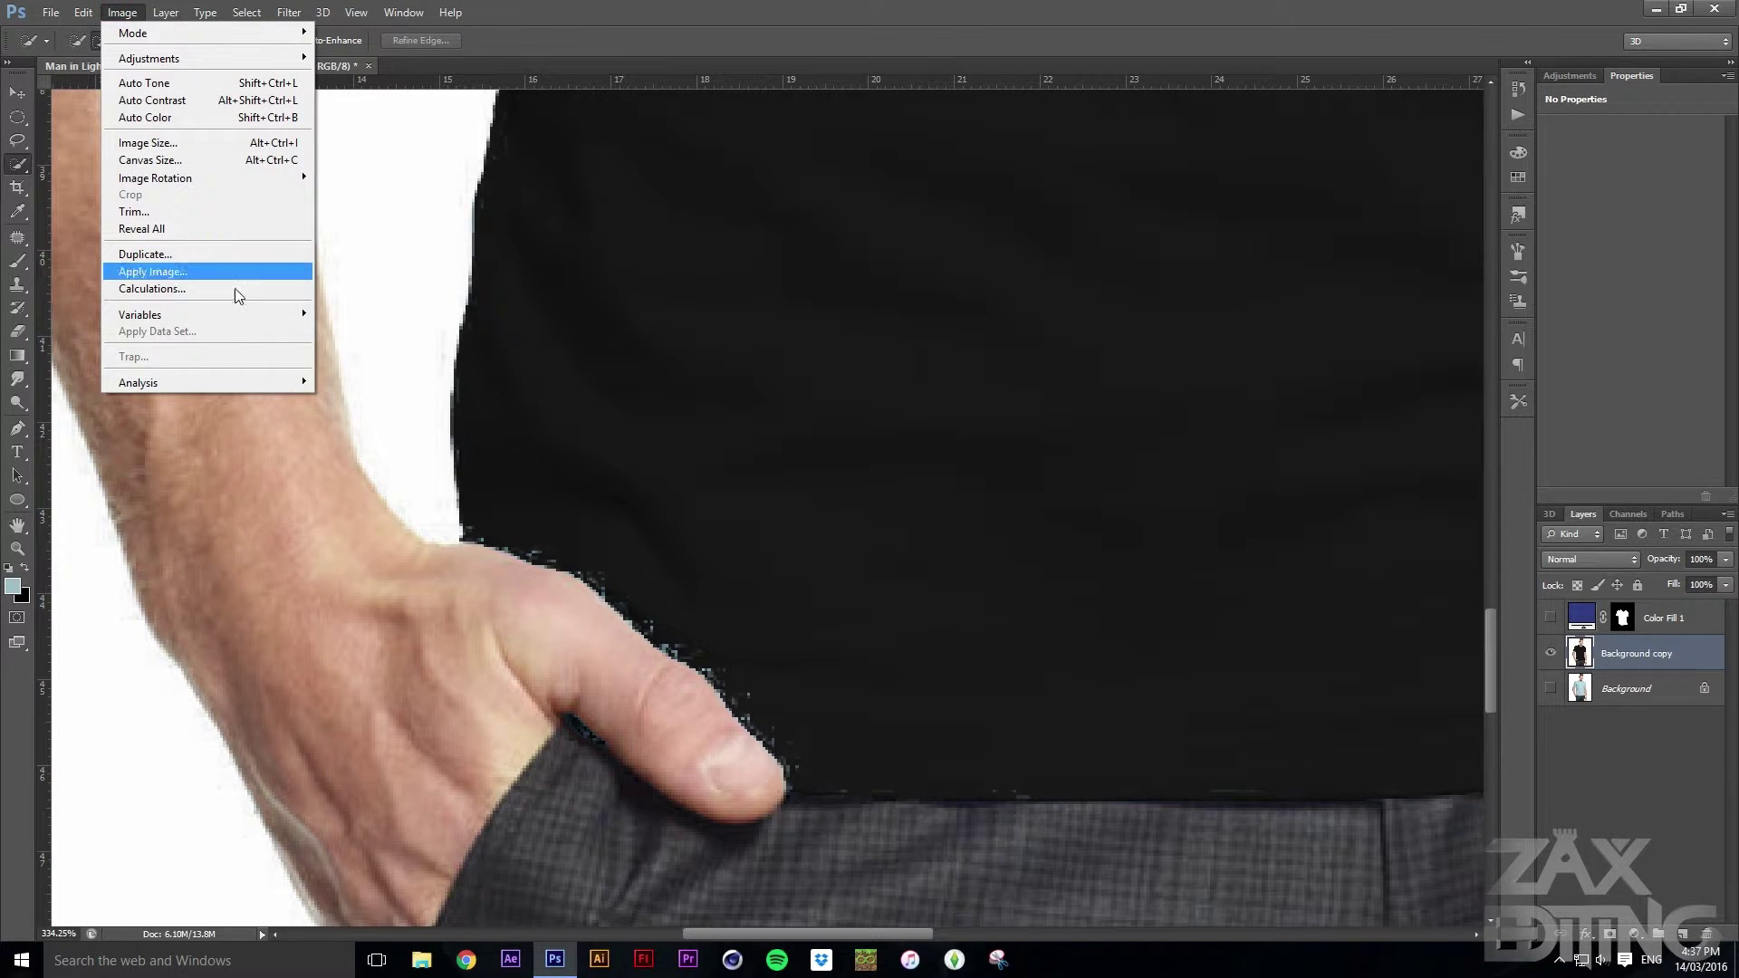
mouse_move(213, 58)
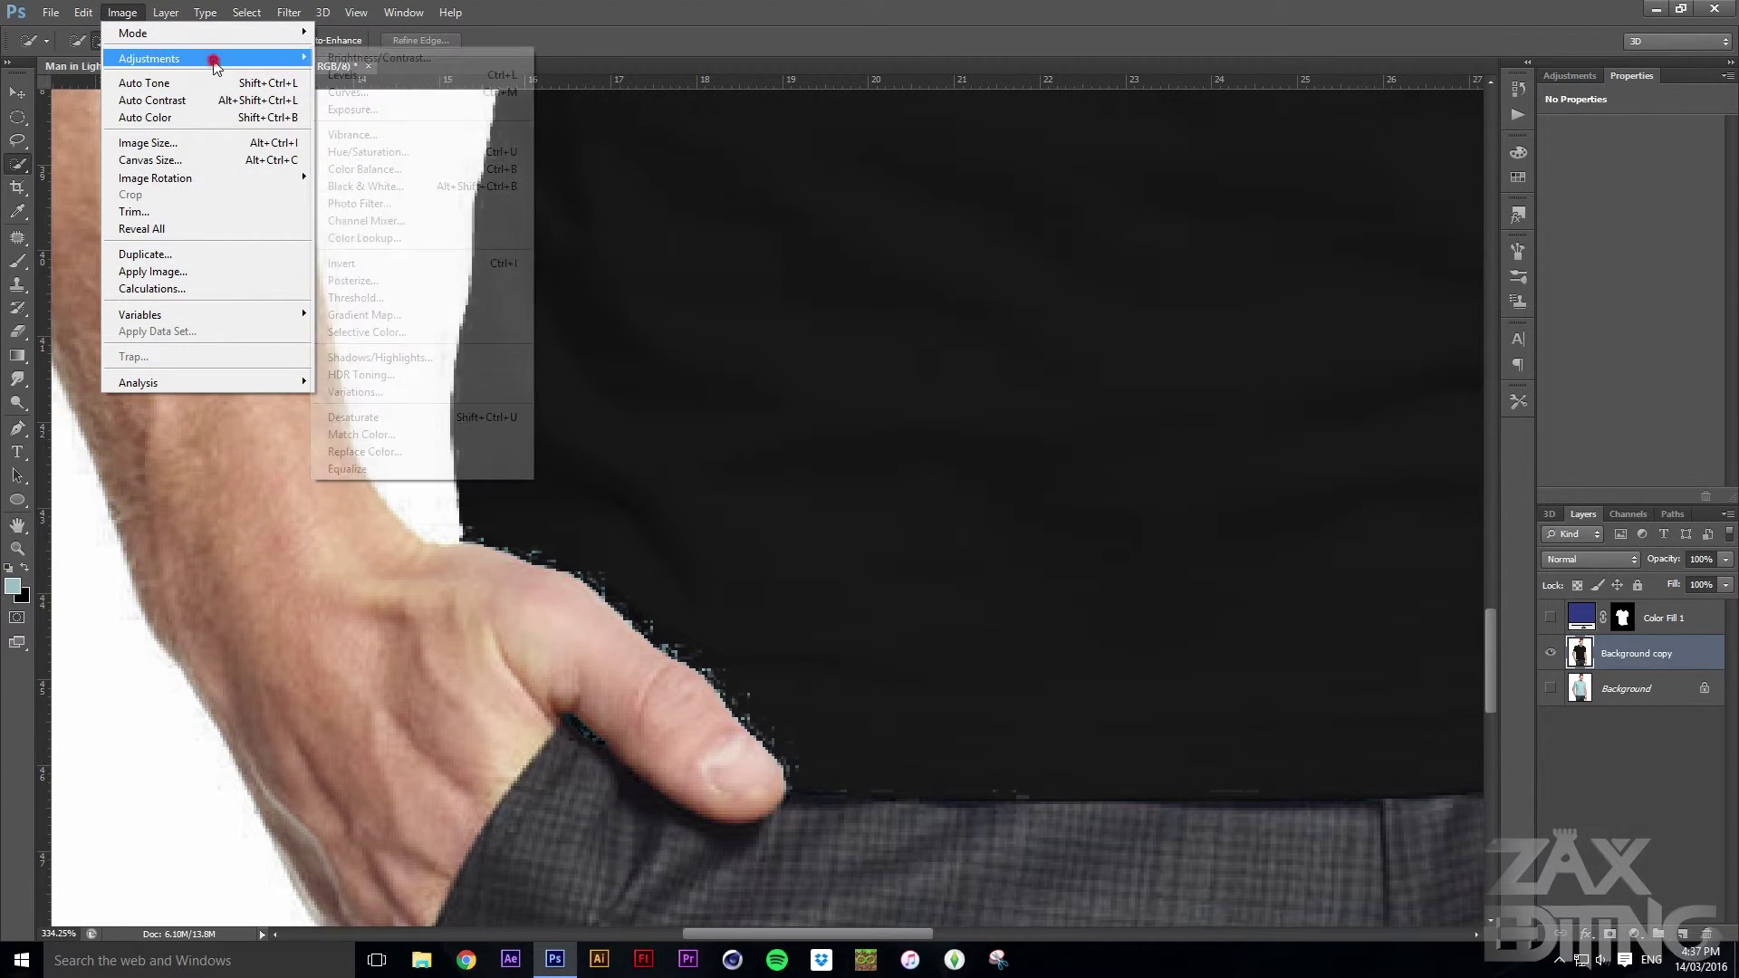
click(419, 453)
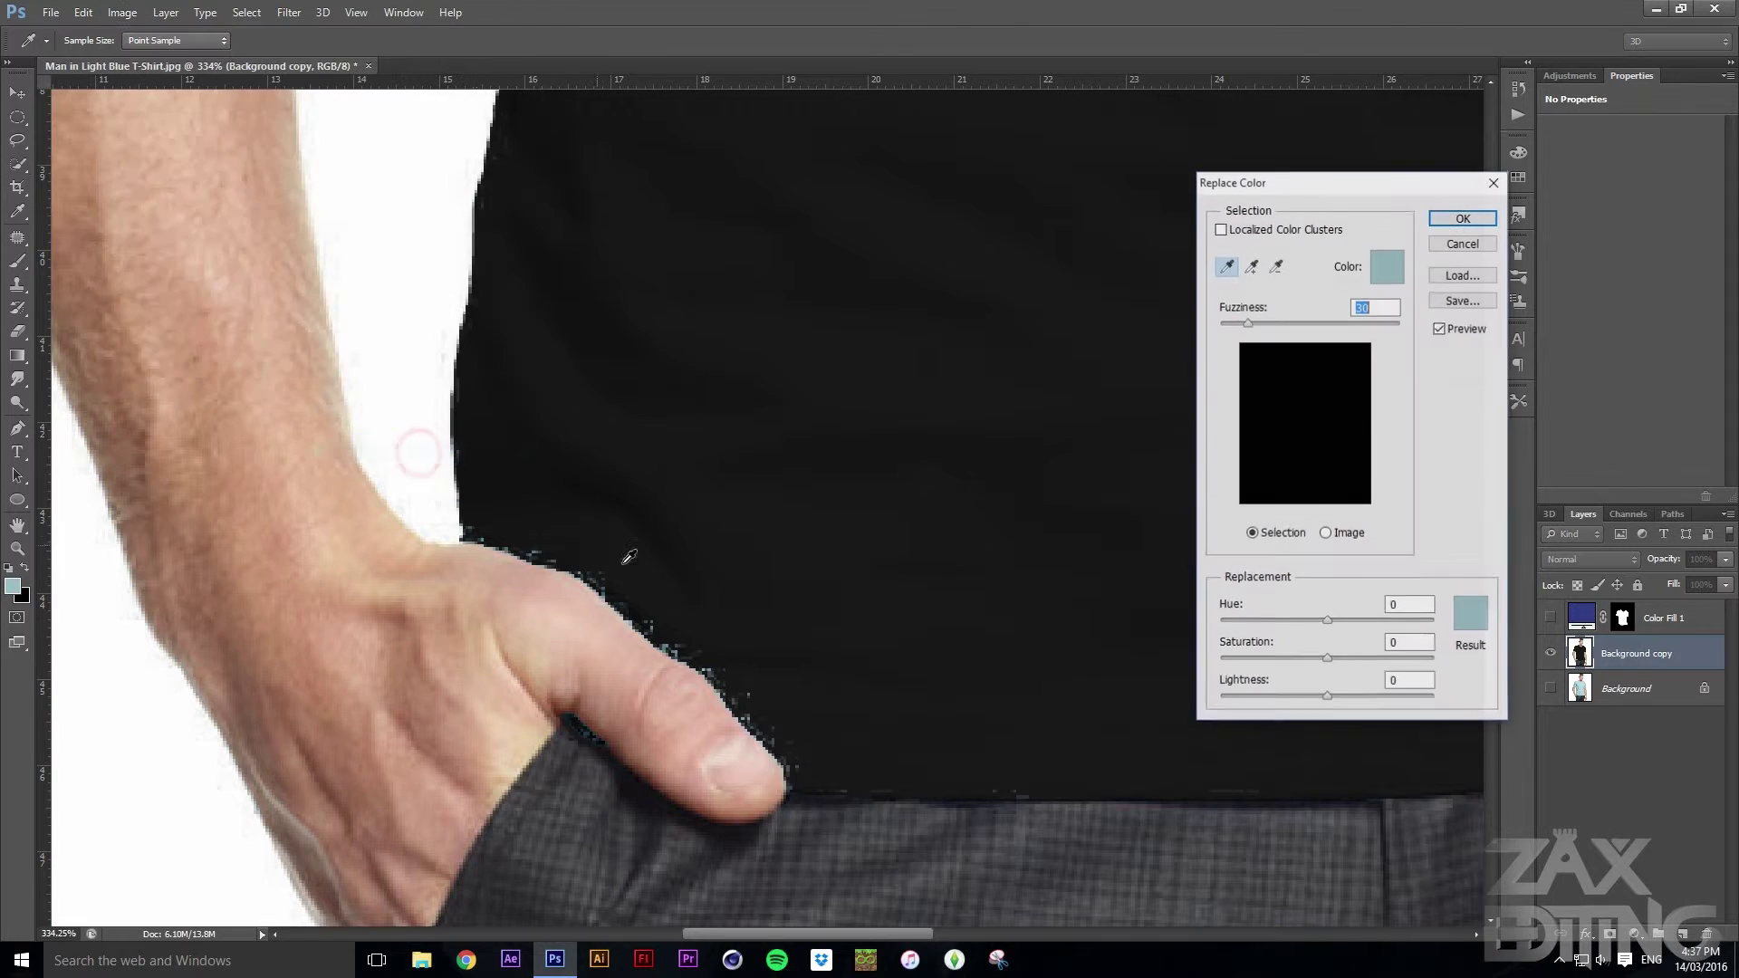
click(1251, 266)
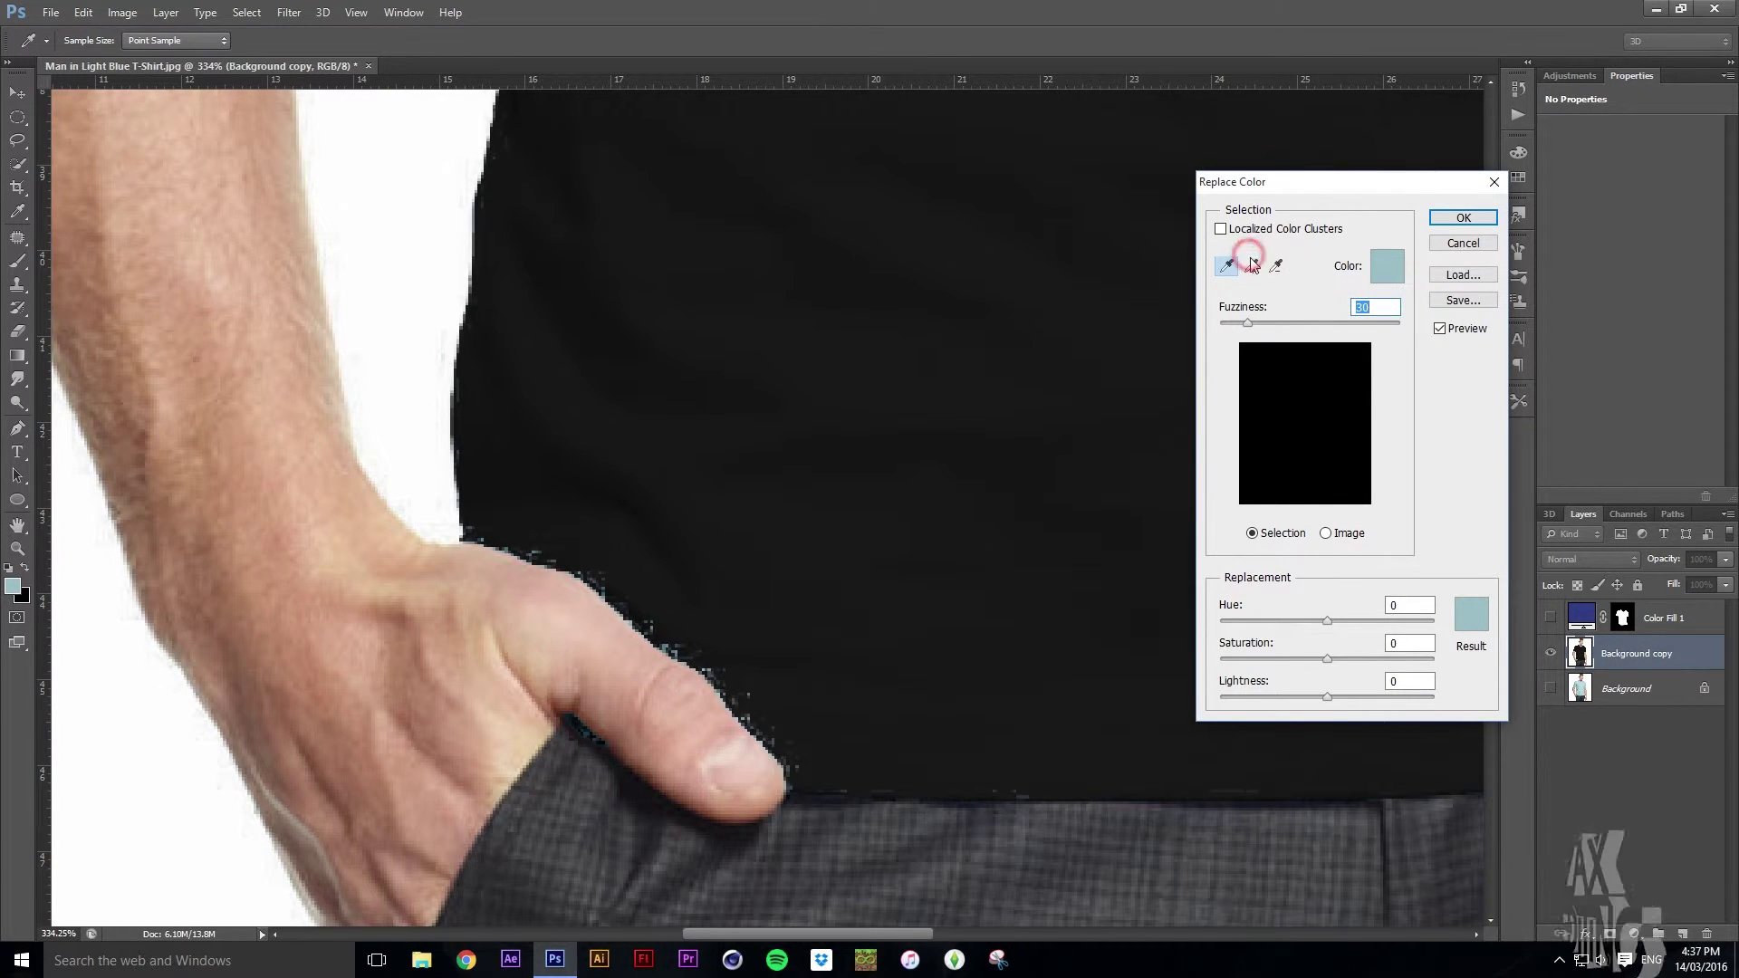
click(710, 665)
click(684, 651)
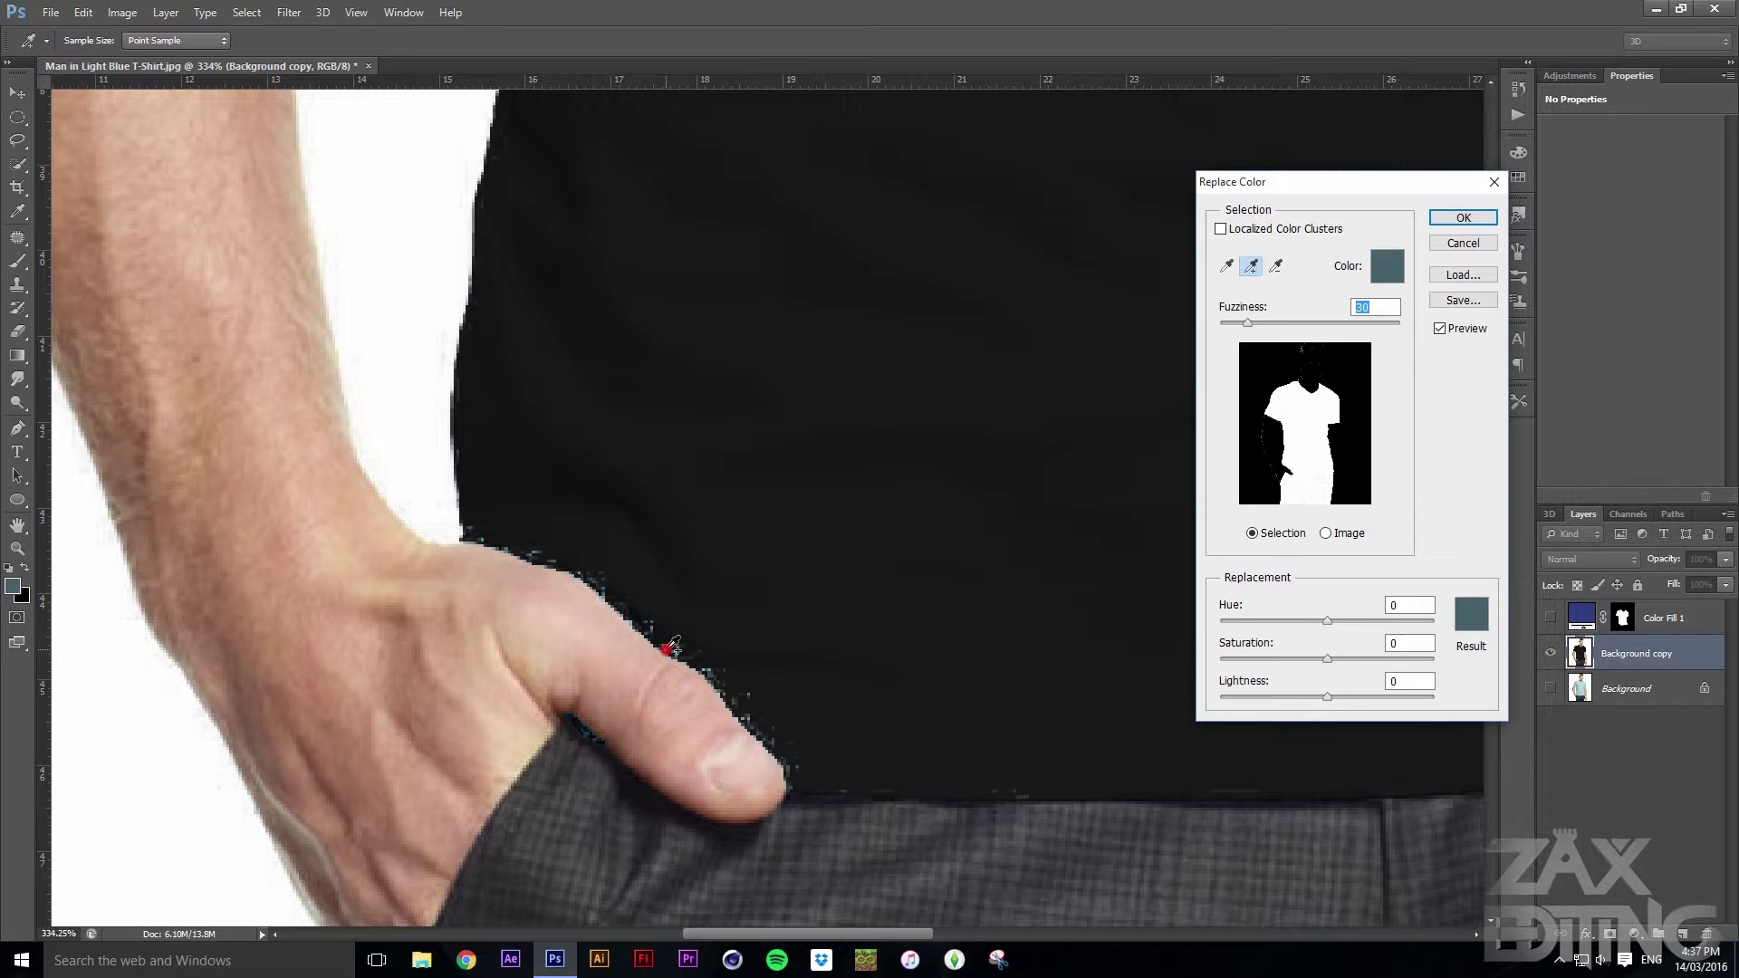
click(1471, 614)
click(1097, 695)
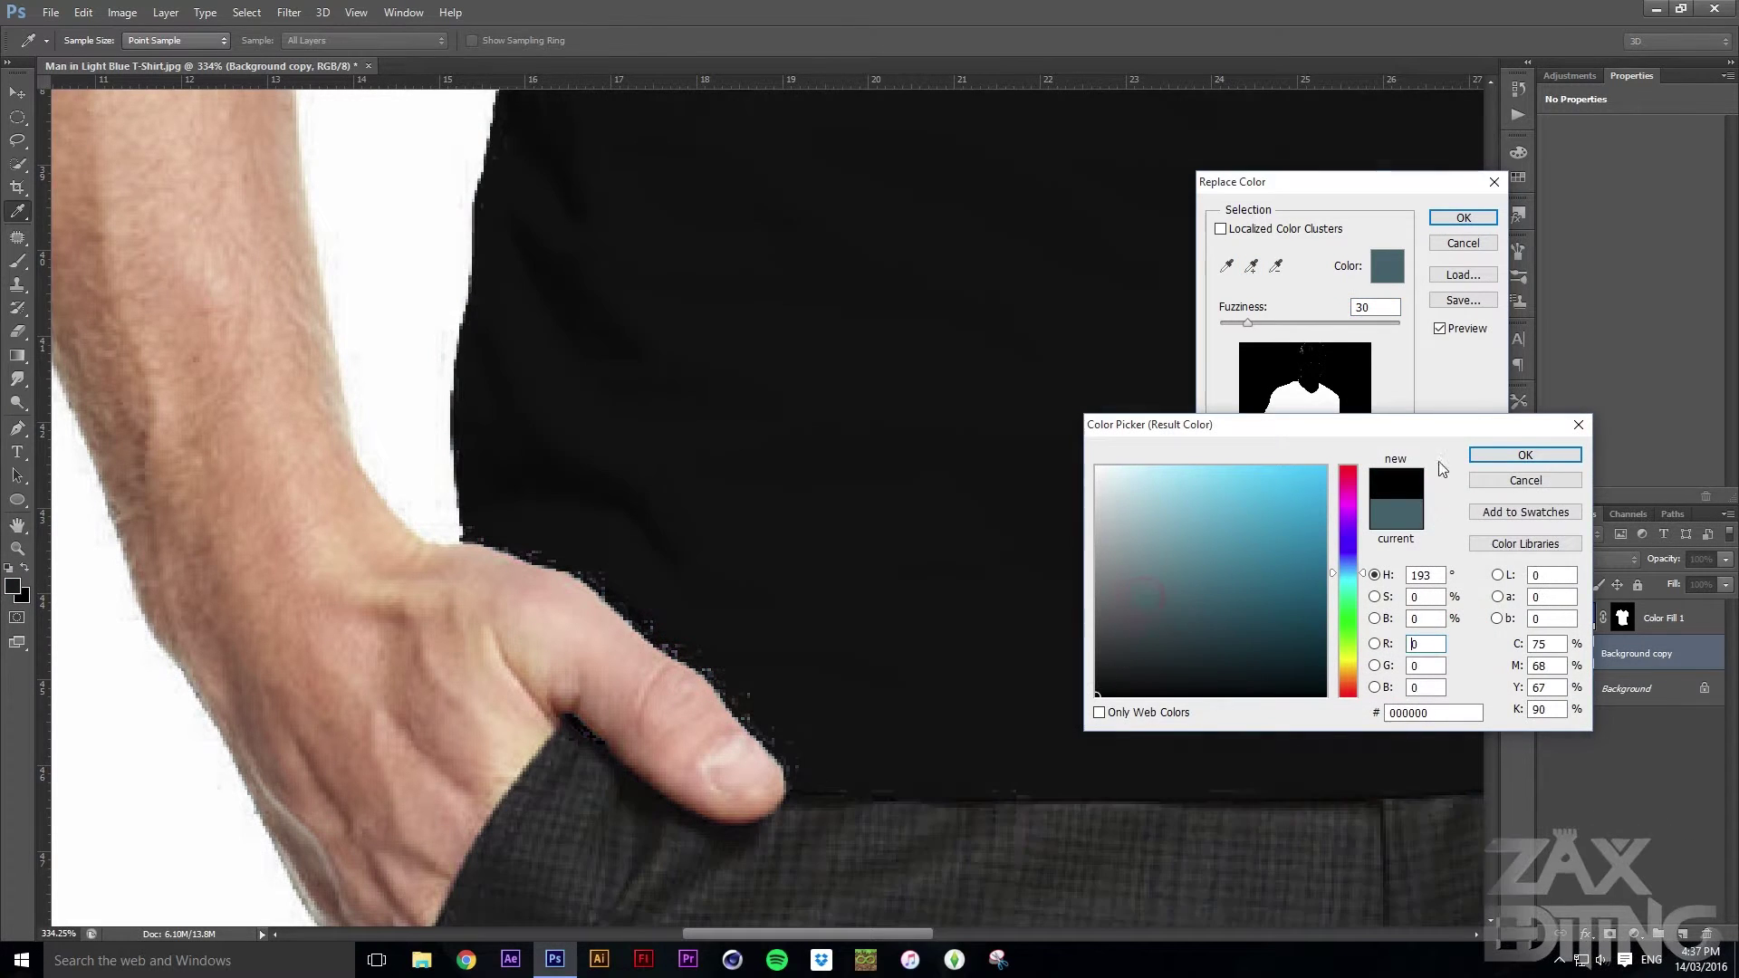
click(1525, 456)
drag(997, 839, 1012, 870)
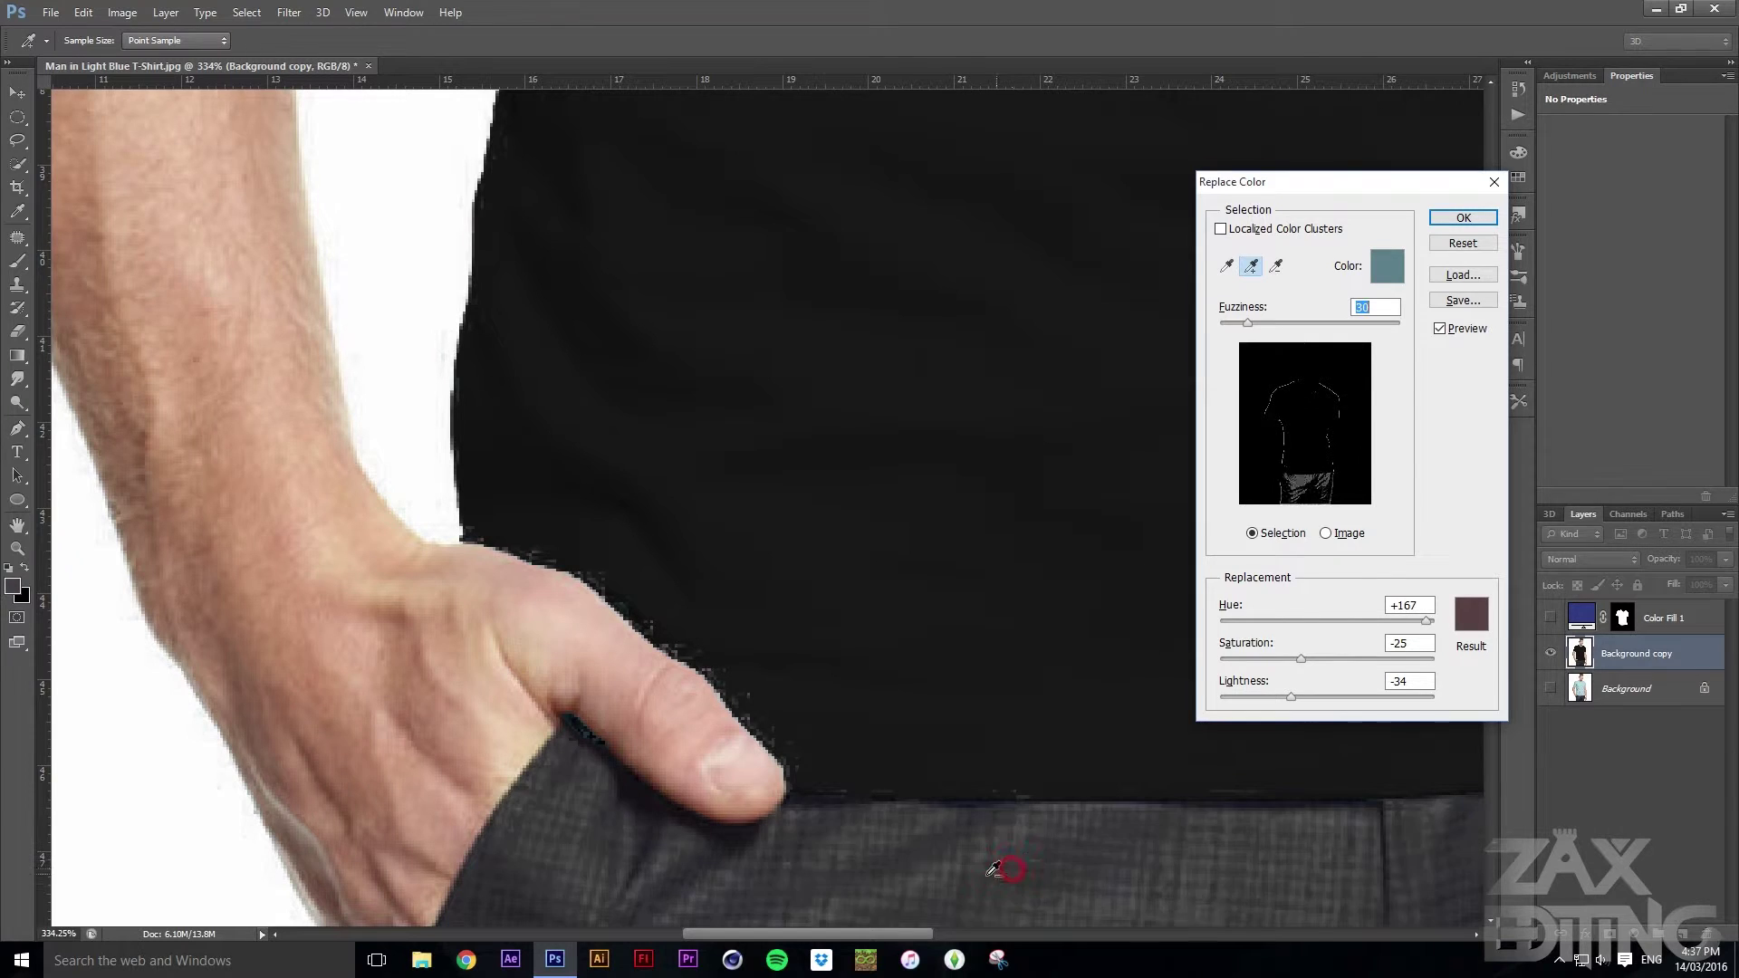
click(713, 667)
click(670, 650)
click(666, 643)
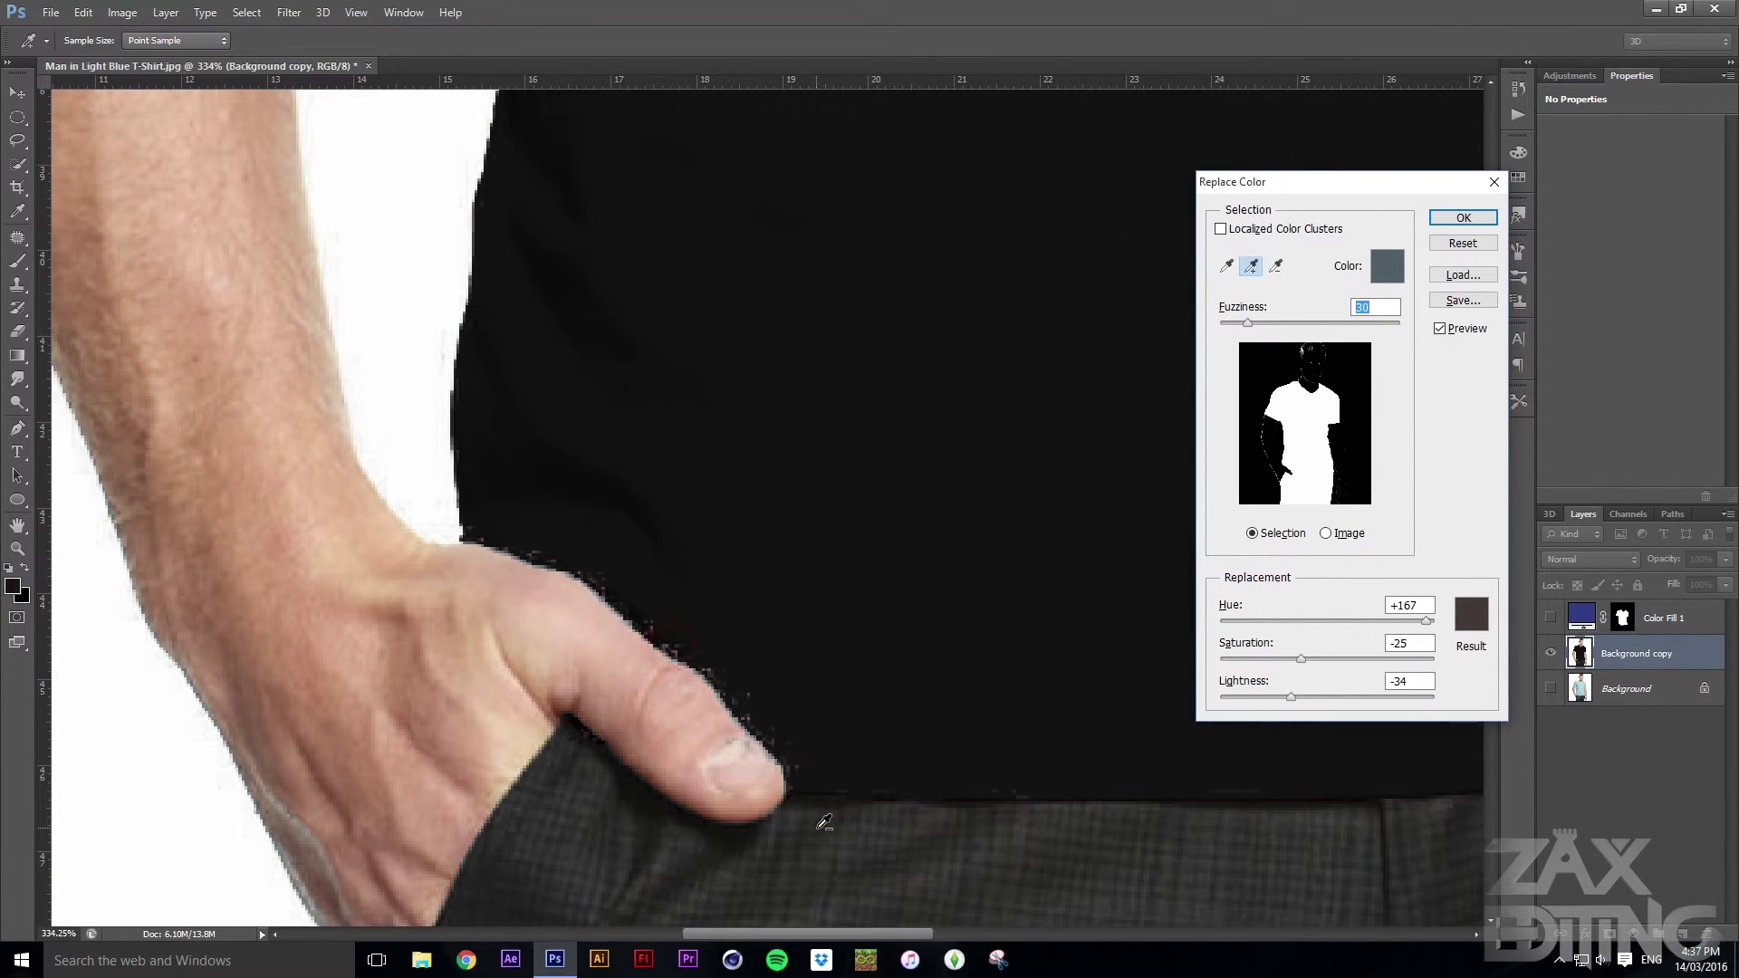
drag(827, 850, 849, 869)
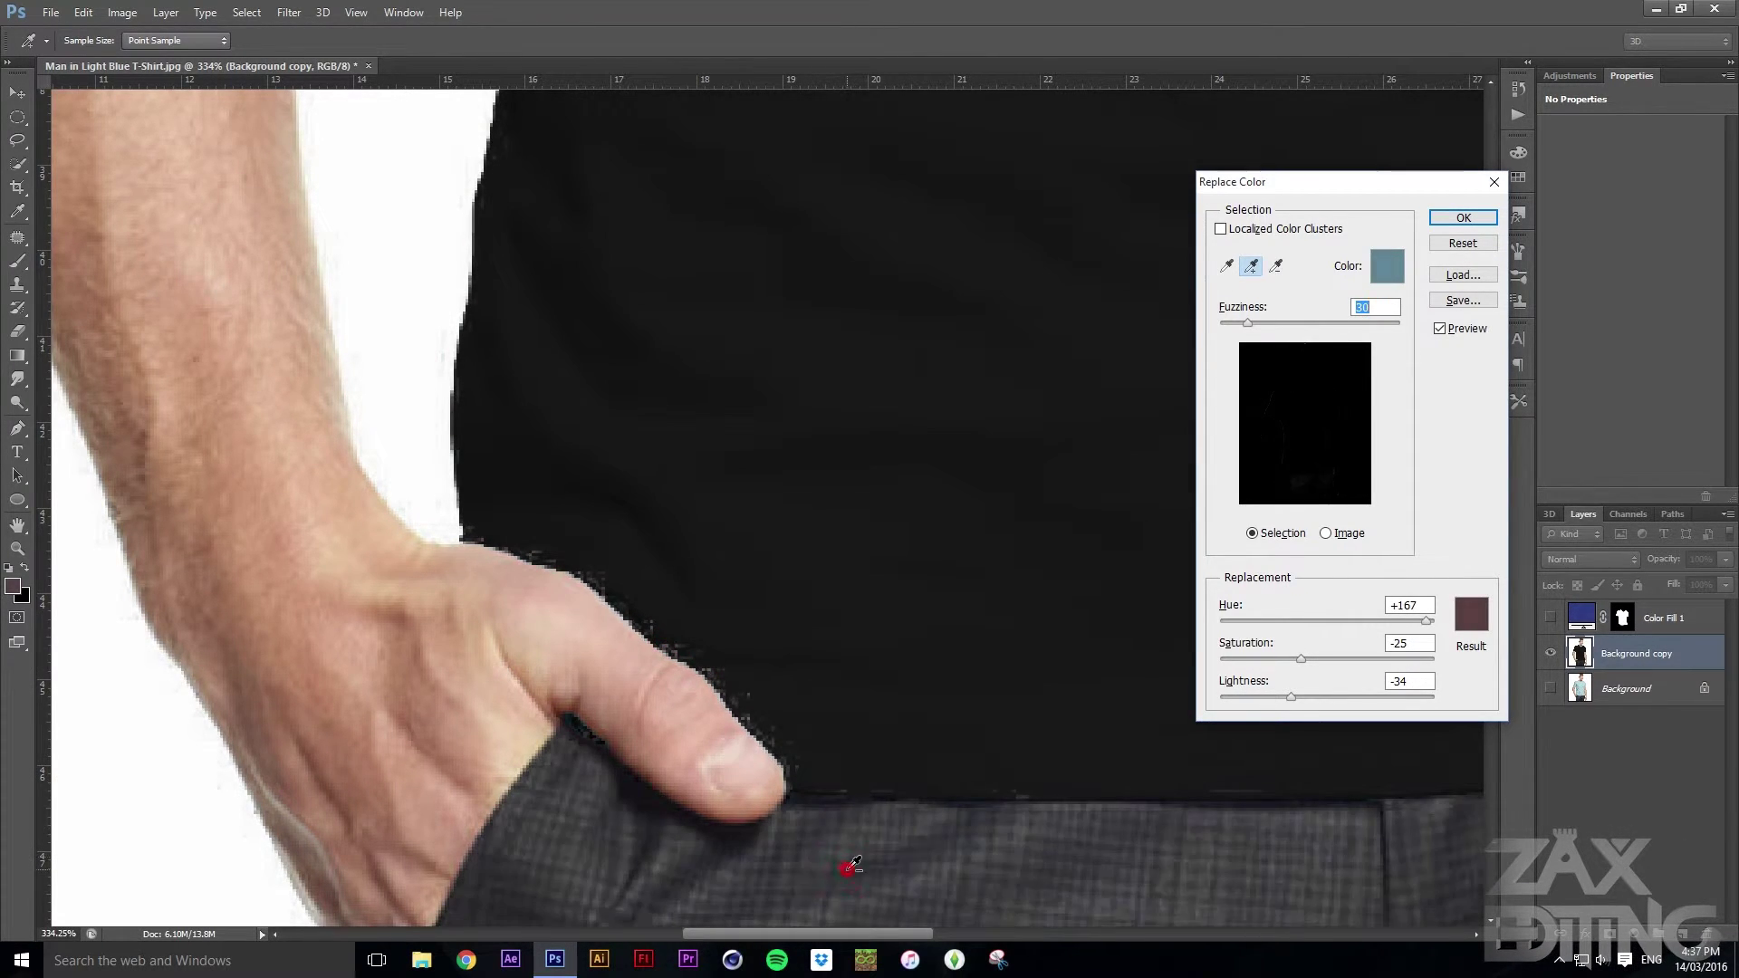
click(712, 666)
key(alt)
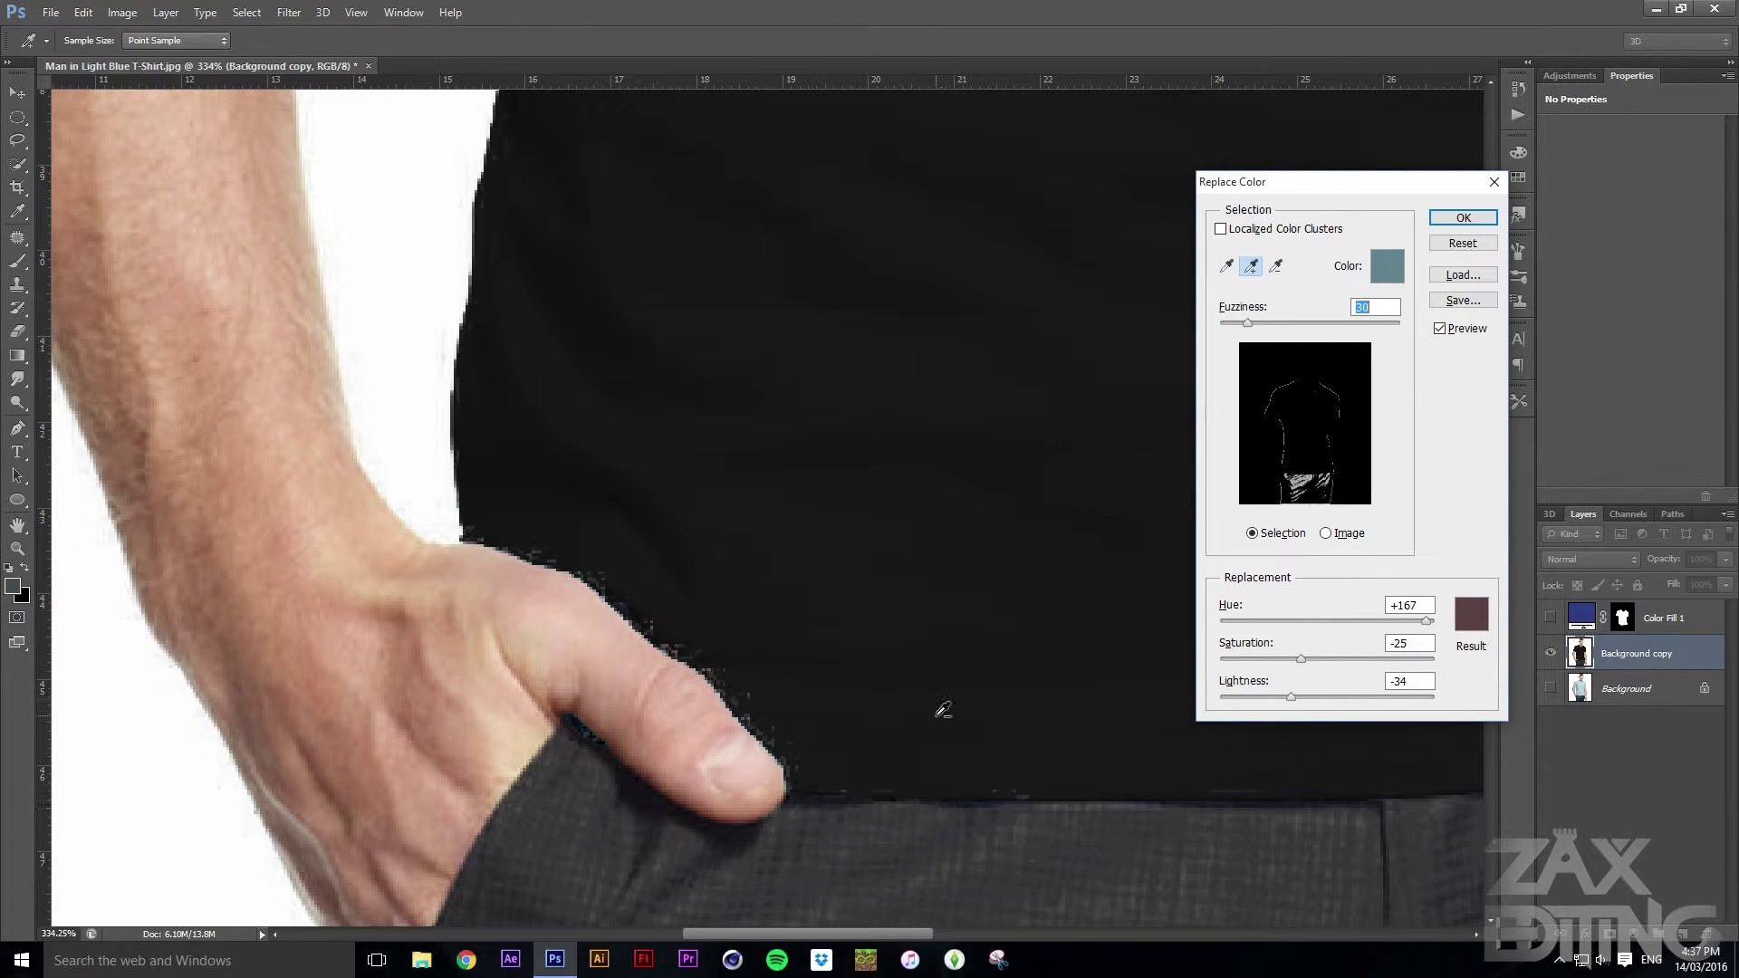
click(1472, 242)
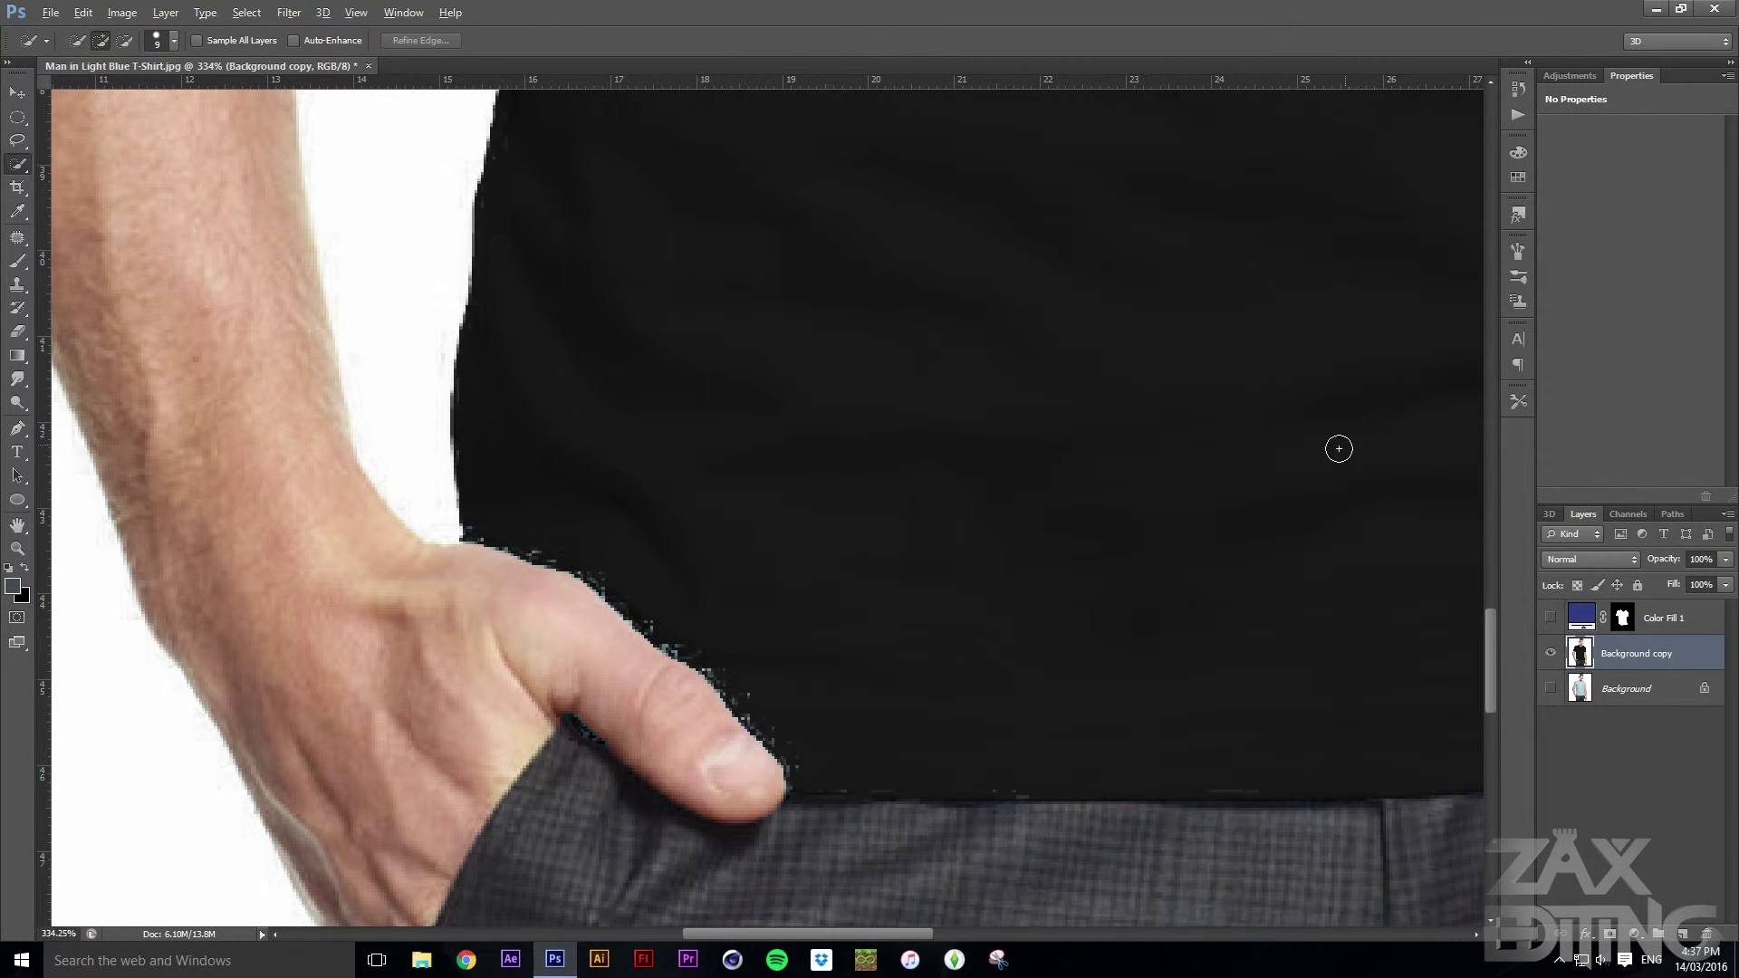
Frame the torso and arms, sample the shirt's near-black, and set a 37 px brush at 100% opacity
scroll(1335, 446, down, 5)
drag(1332, 260, 866, 392)
scroll(839, 431, down, 3)
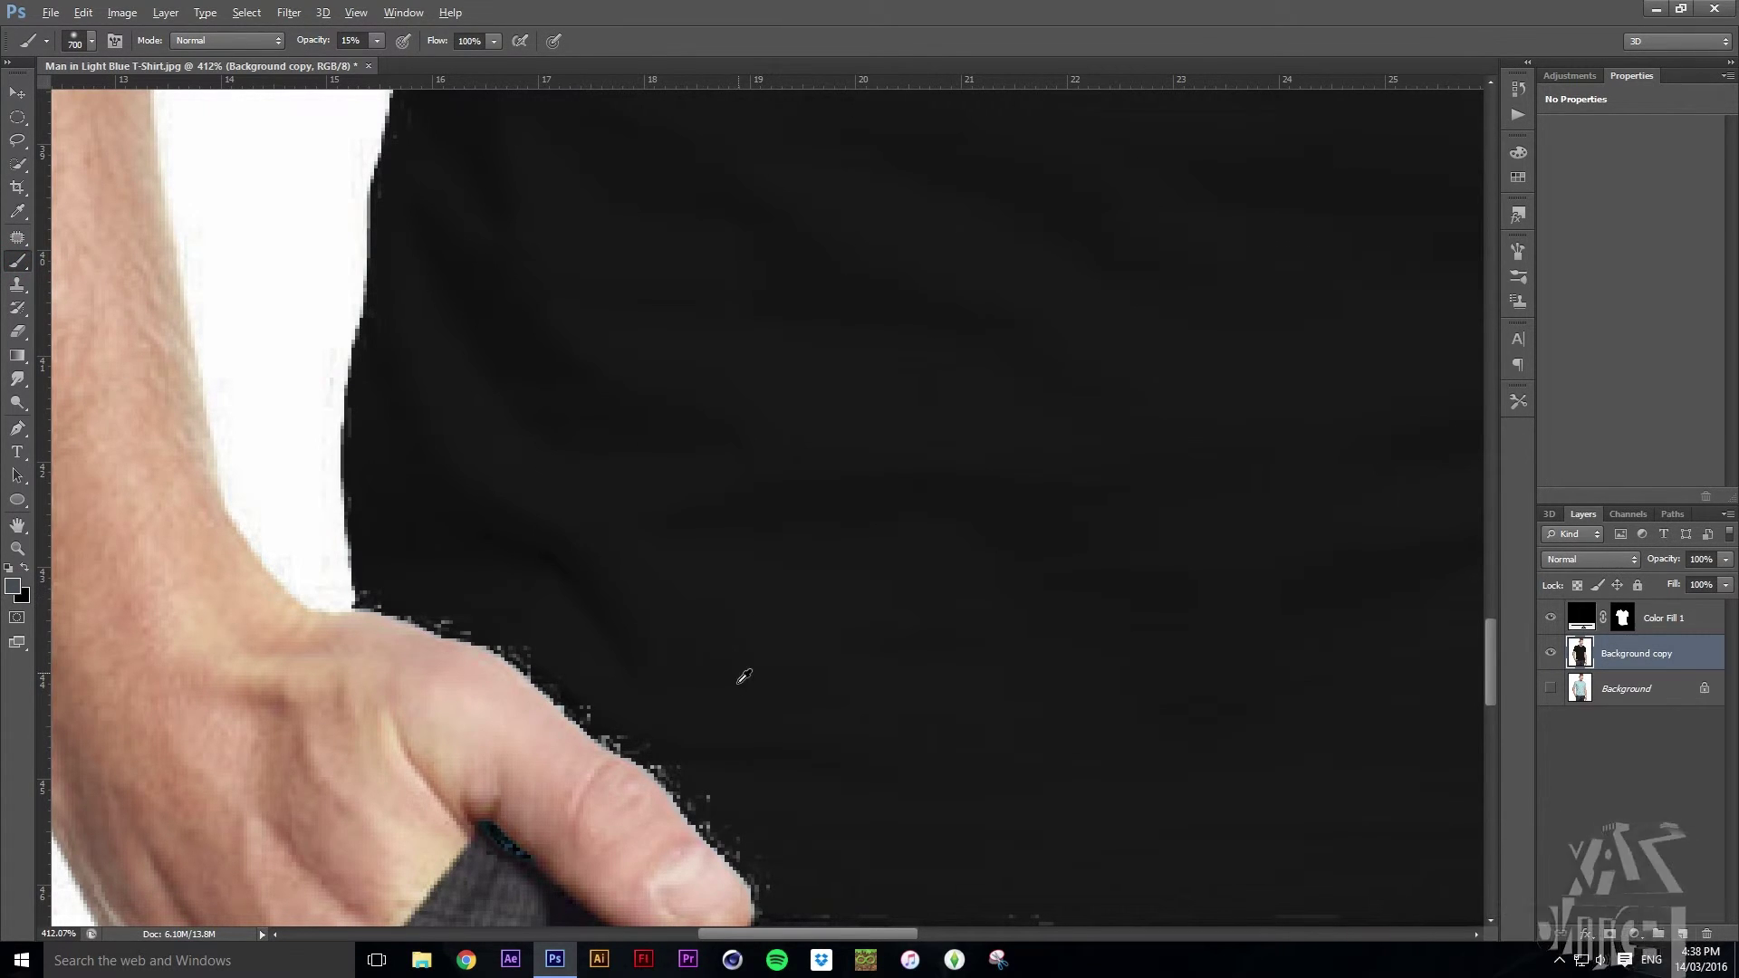
alt+click(731, 722)
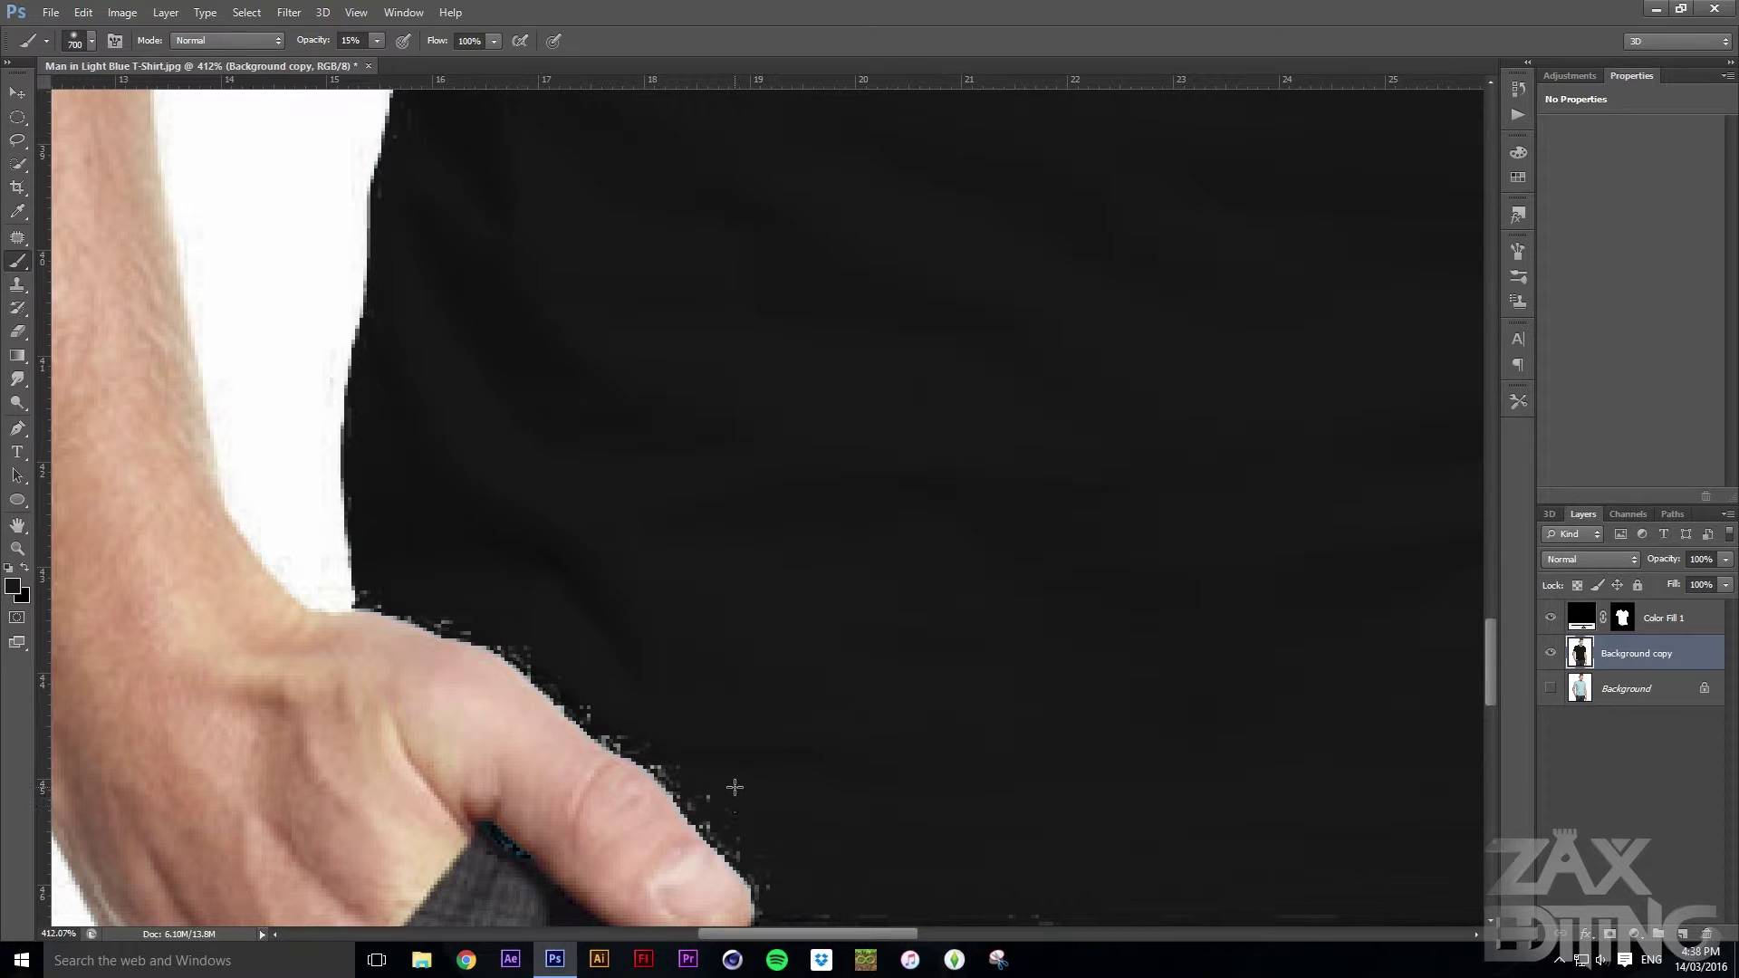
key(bracketleft)
key(bracketleft)
key(bracketleft)
key(bracketleft)
key(bracketleft)
key(bracketleft)
key(bracketleft)
key(bracketleft)
key(bracketleft)
key(bracketleft)
key(bracketleft)
key(bracketleft)
key(bracketleft)
key(bracketleft)
key(bracketleft)
click(788, 845)
key(0)
key(alt)
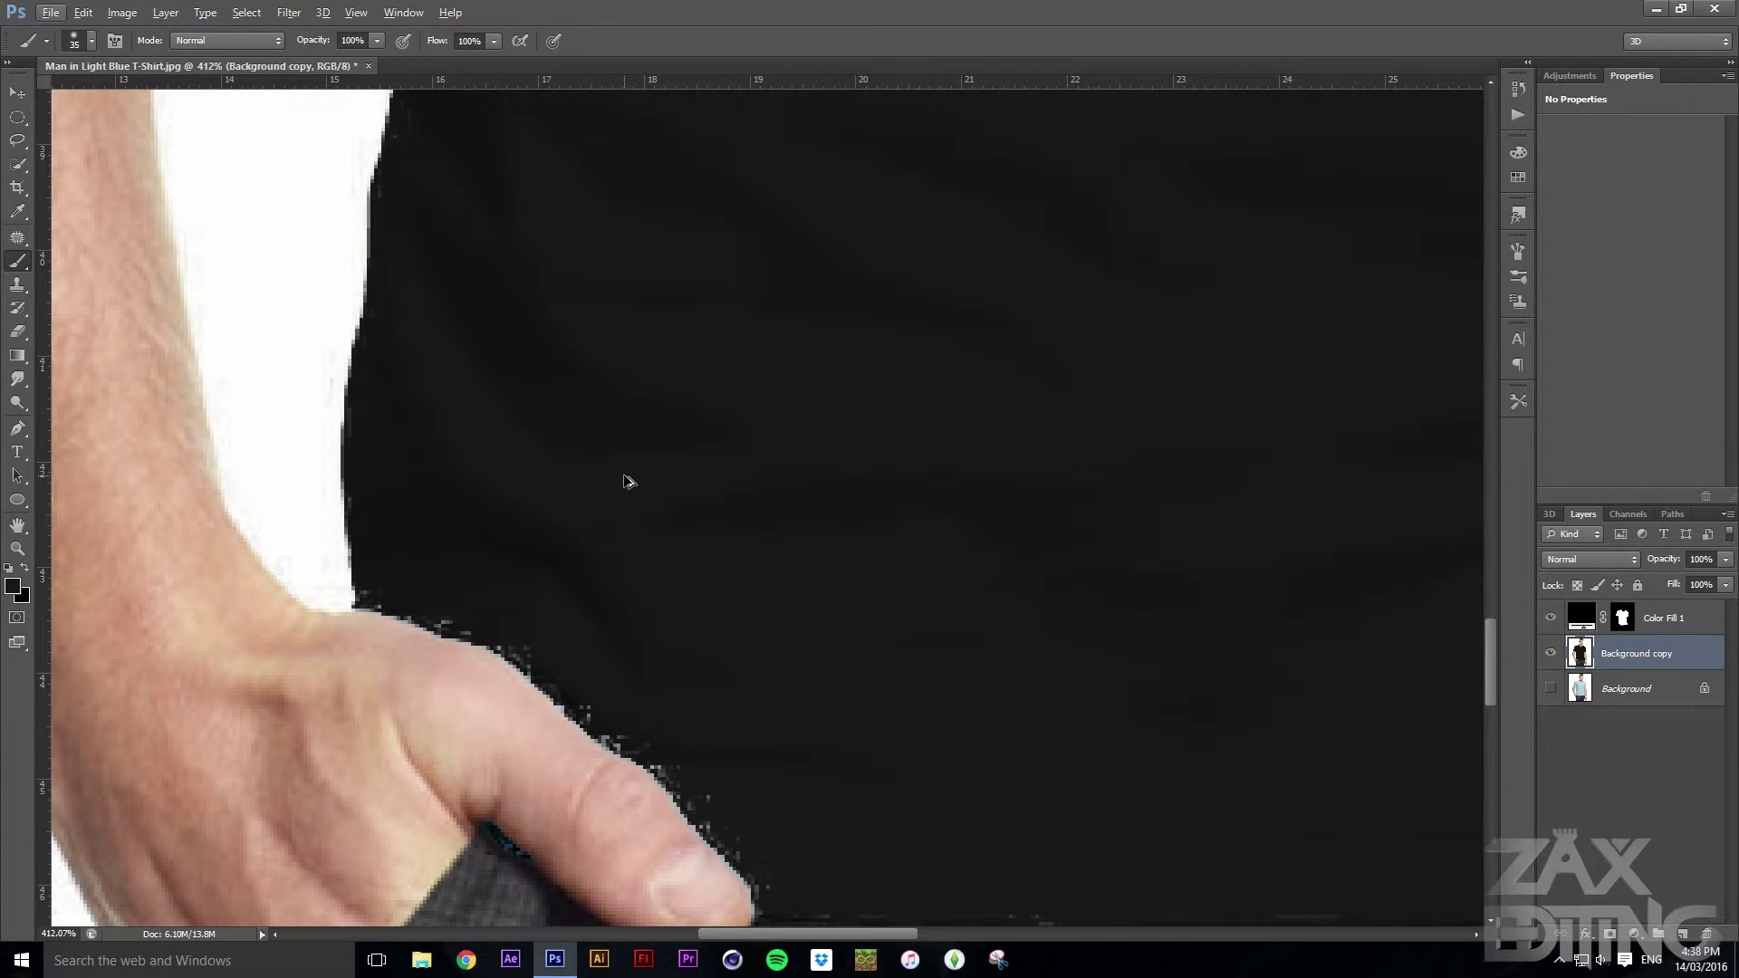
mouse_move(624, 475)
mouse_down()
mouse_move(694, 429)
mouse_move(667, 464)
mouse_move(697, 393)
mouse_move(861, 508)
mouse_move(970, 536)
mouse_move(792, 467)
mouse_move(808, 461)
mouse_move(804, 568)
mouse_up()
Paint black over the stray light pixels along the thumb and top of the hand
drag(794, 831, 692, 776)
alt+click(524, 609)
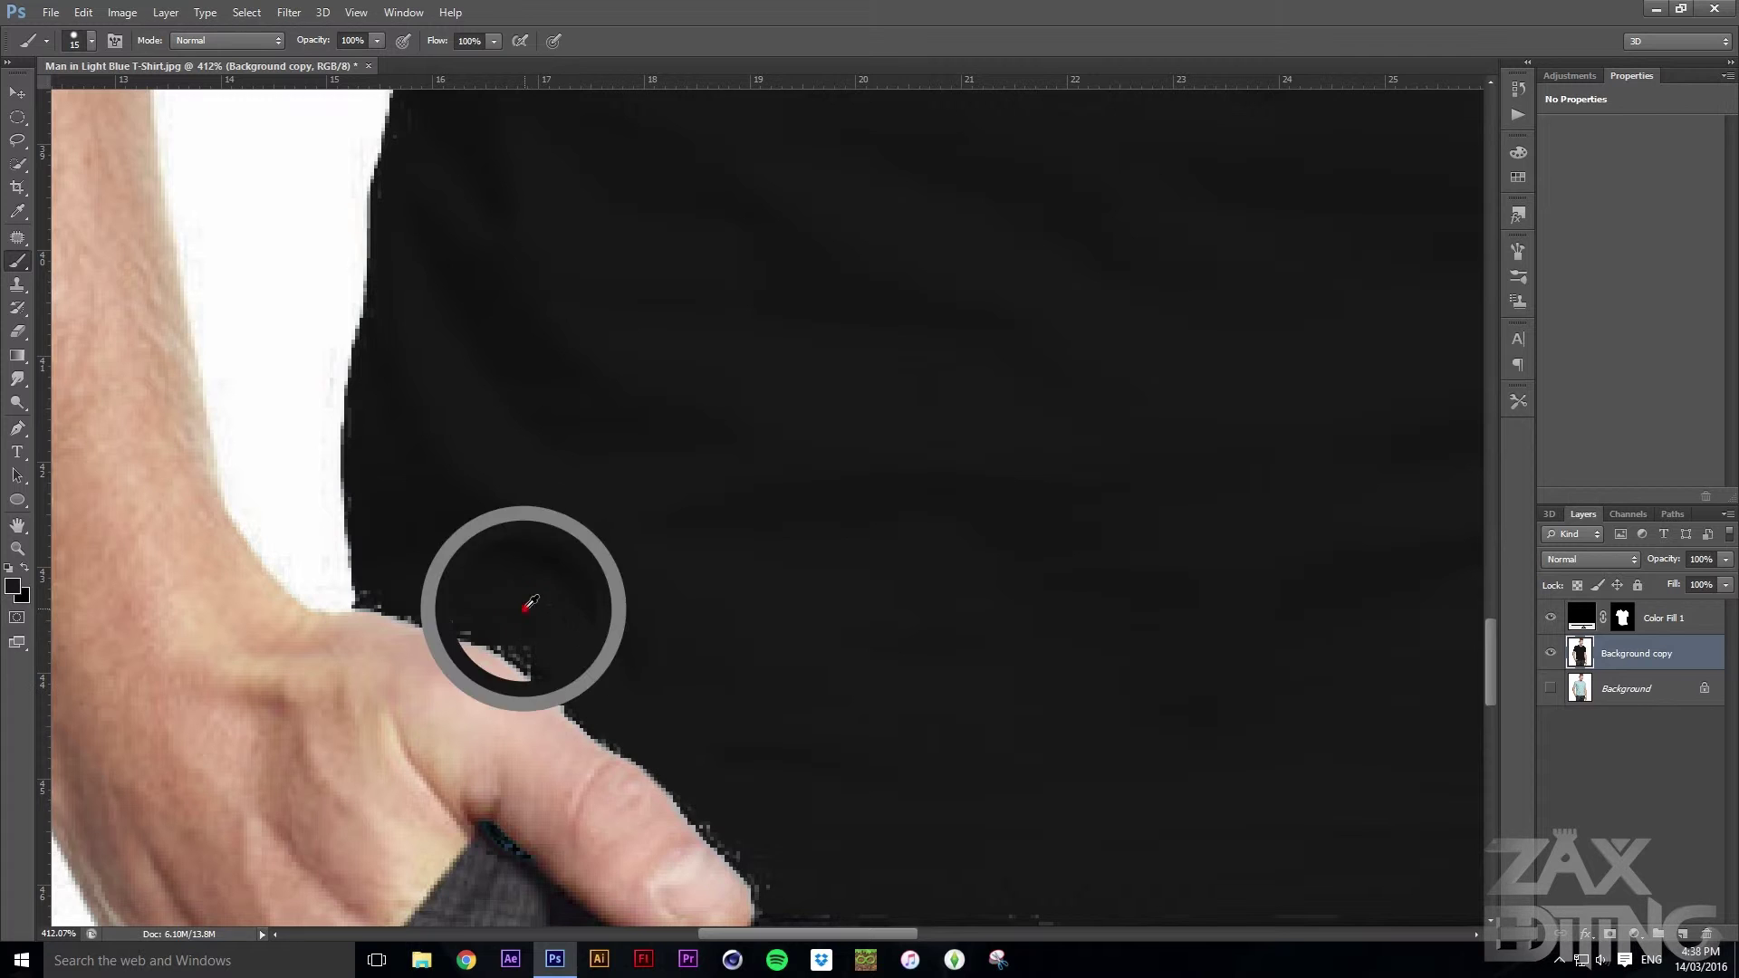
click(536, 642)
drag(513, 627, 407, 594)
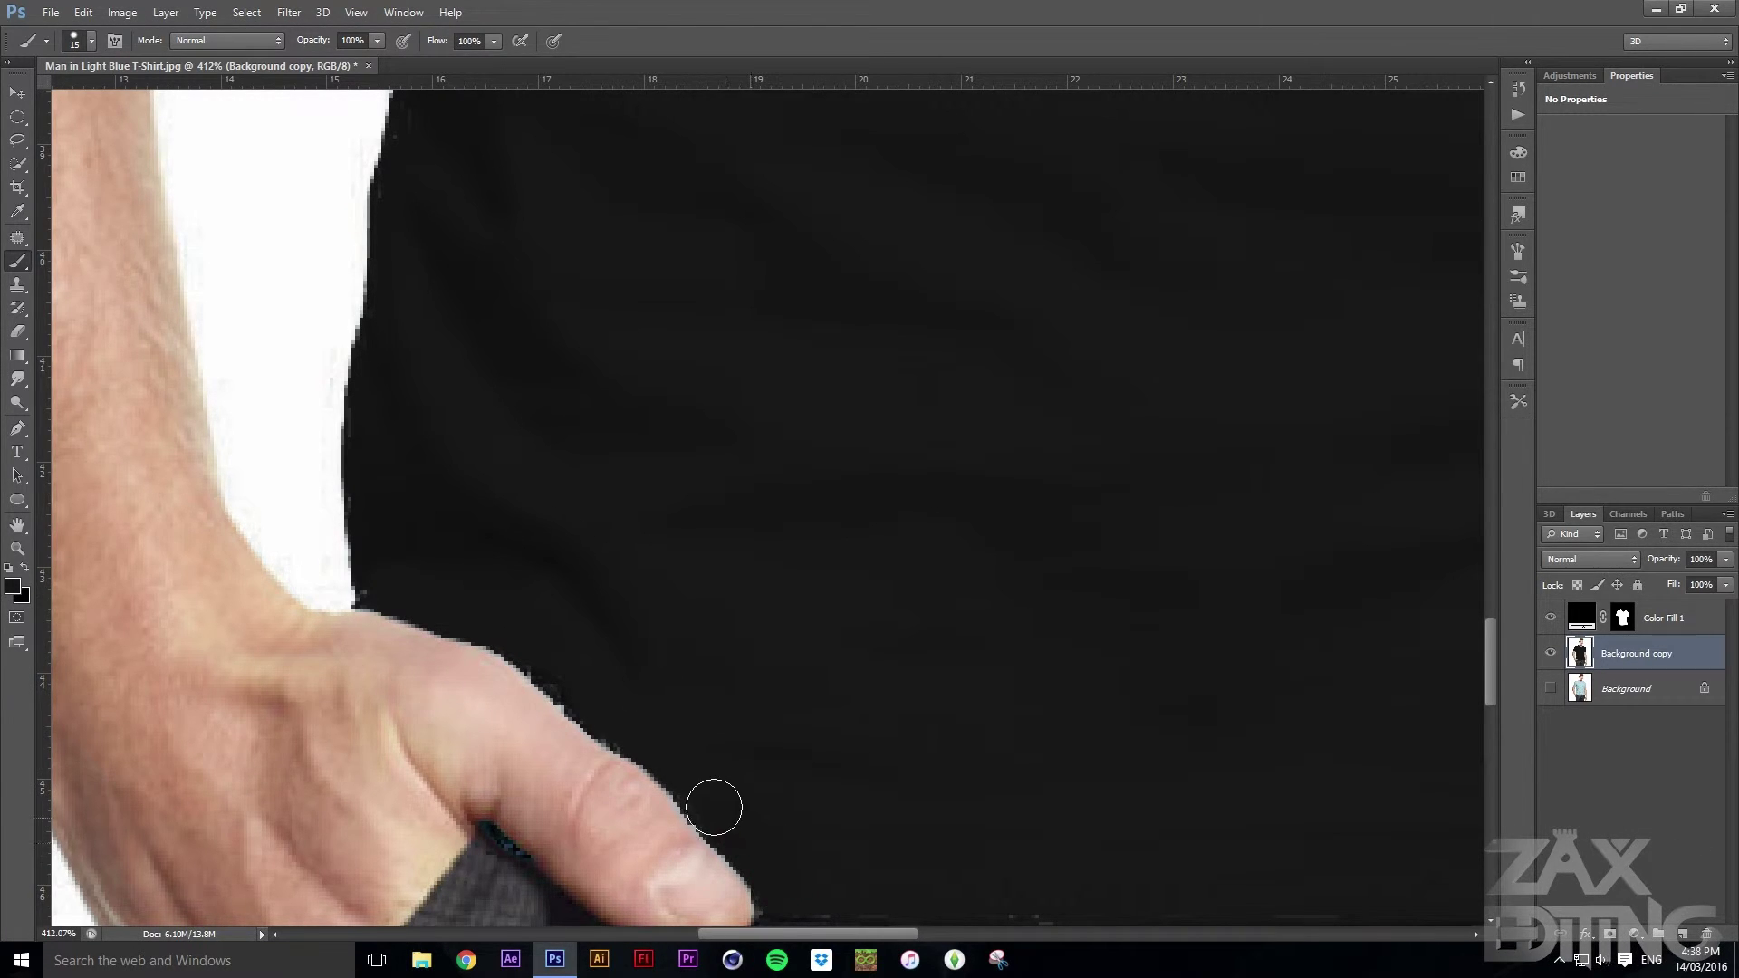
scroll(725, 780, down, 10)
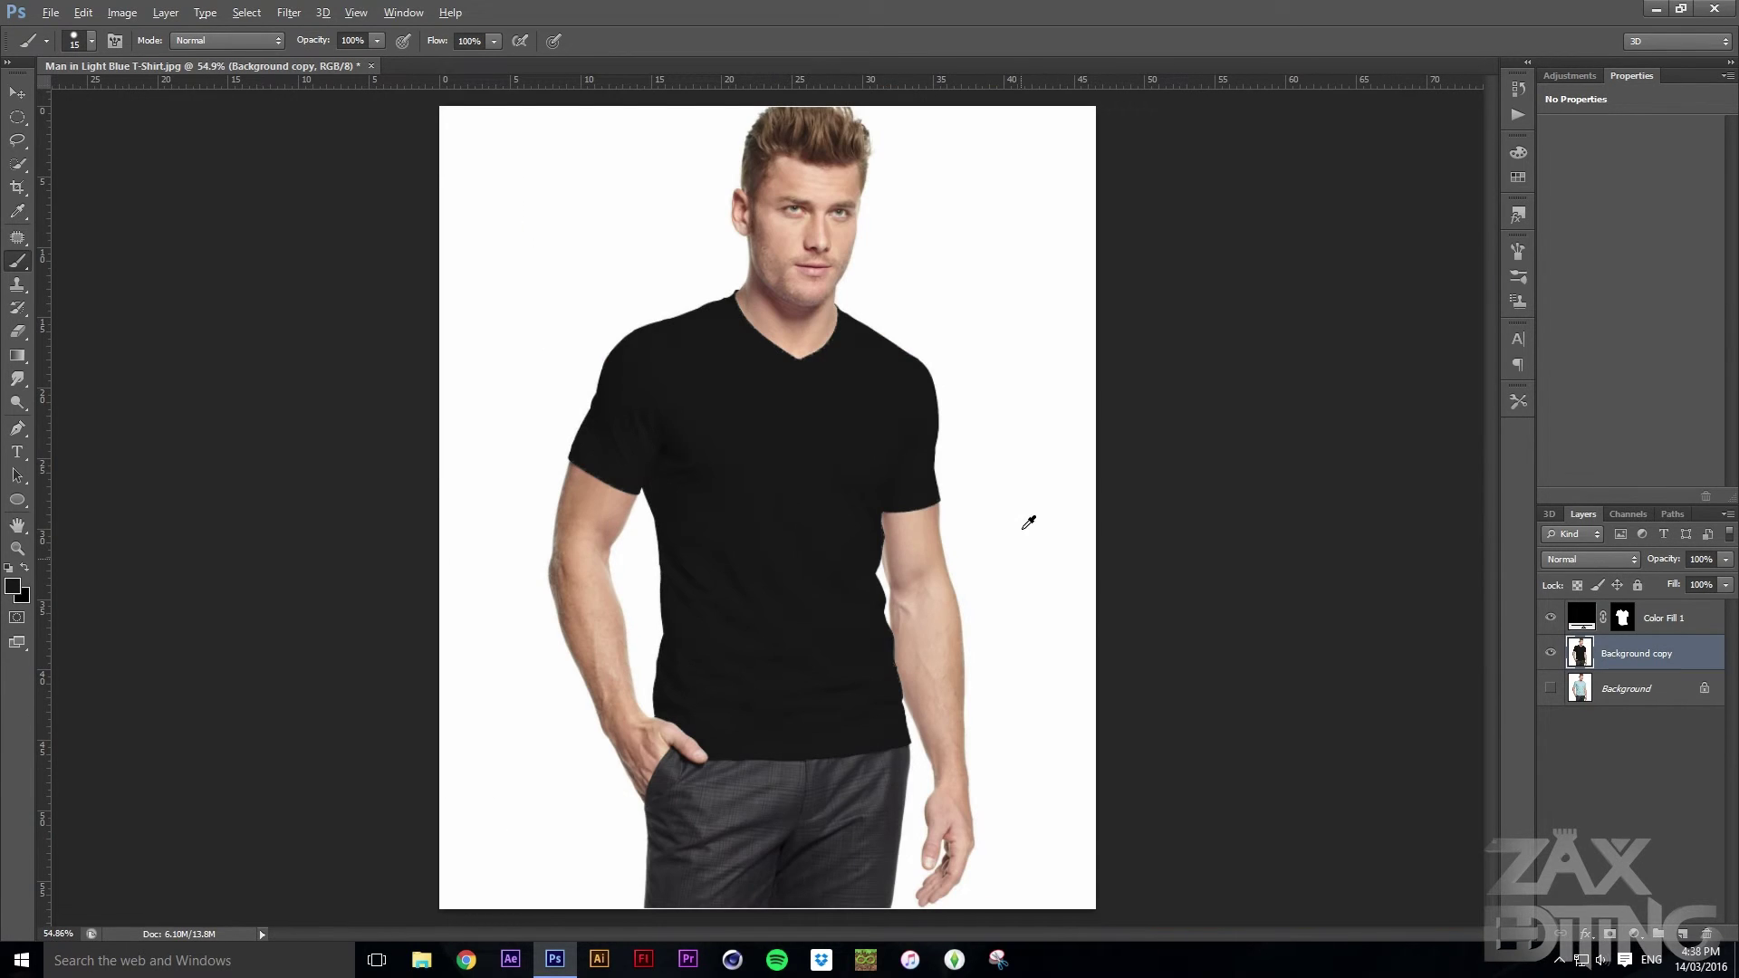
key(alt)
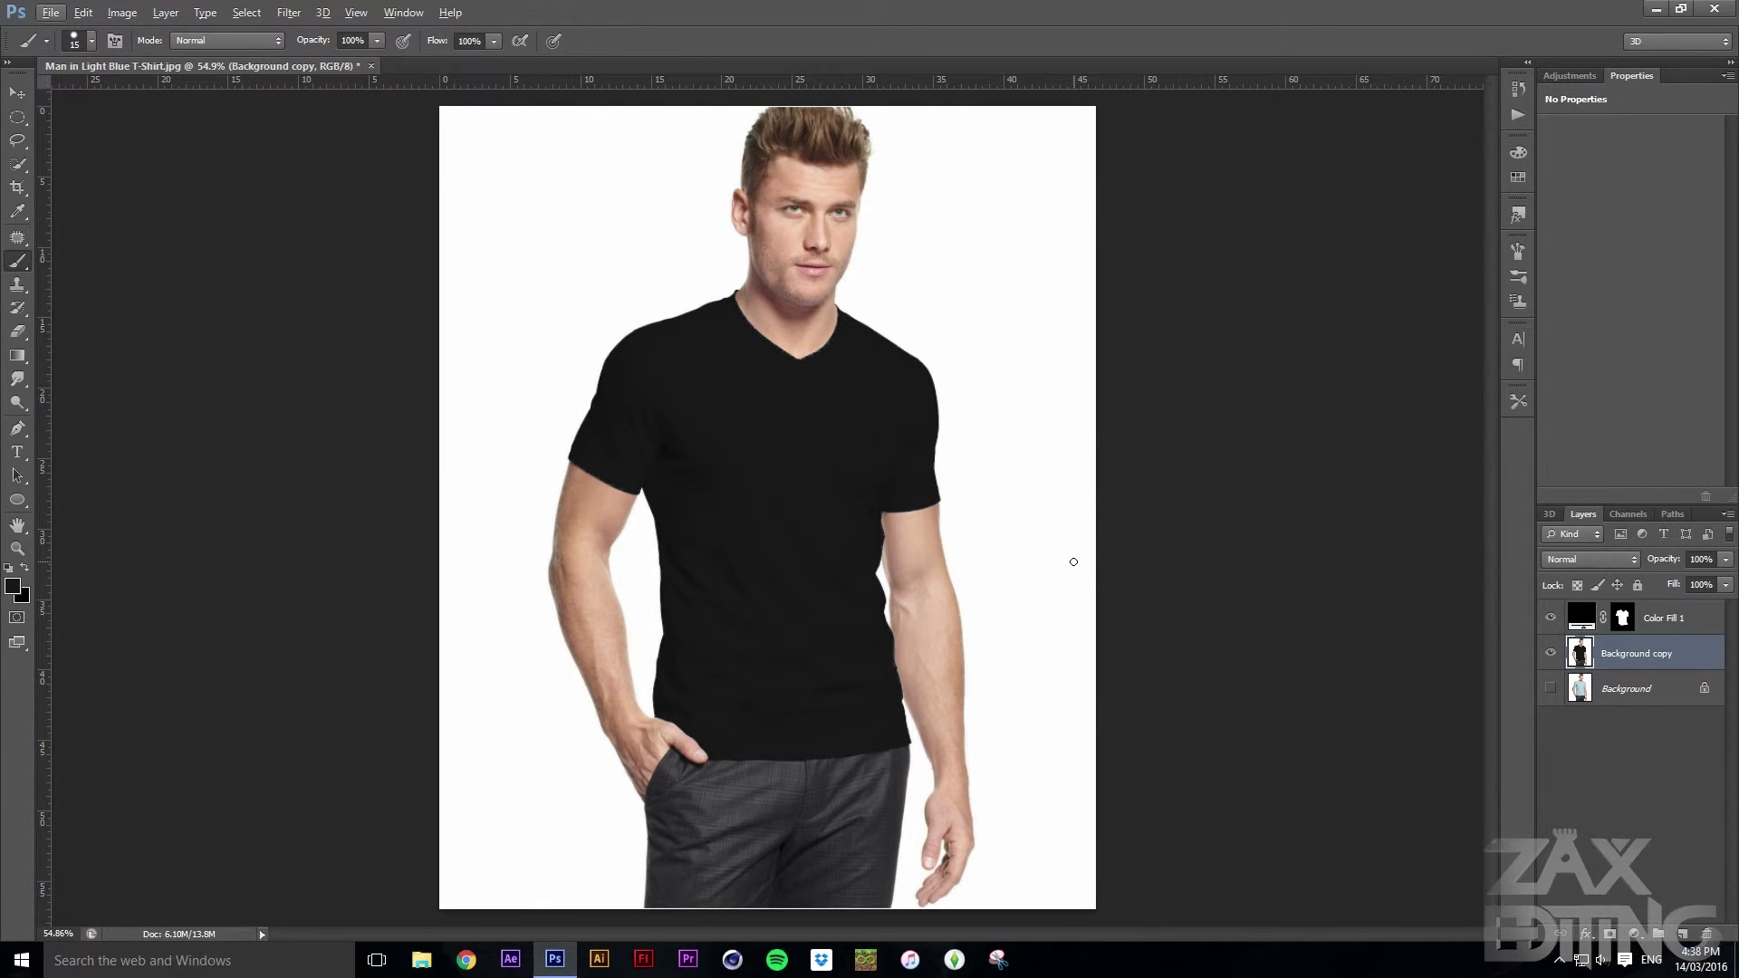